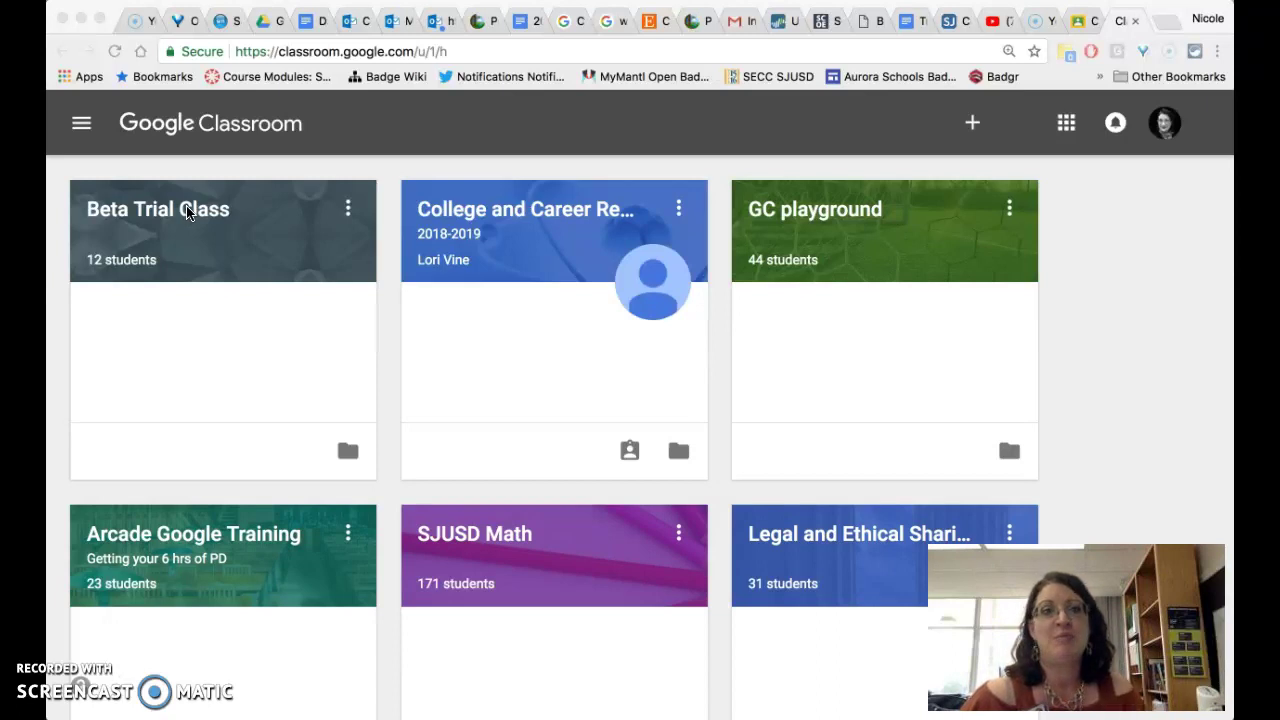
- Pick the Beta Trial Class card from the class cards on the Classroom home page
click(163, 218)
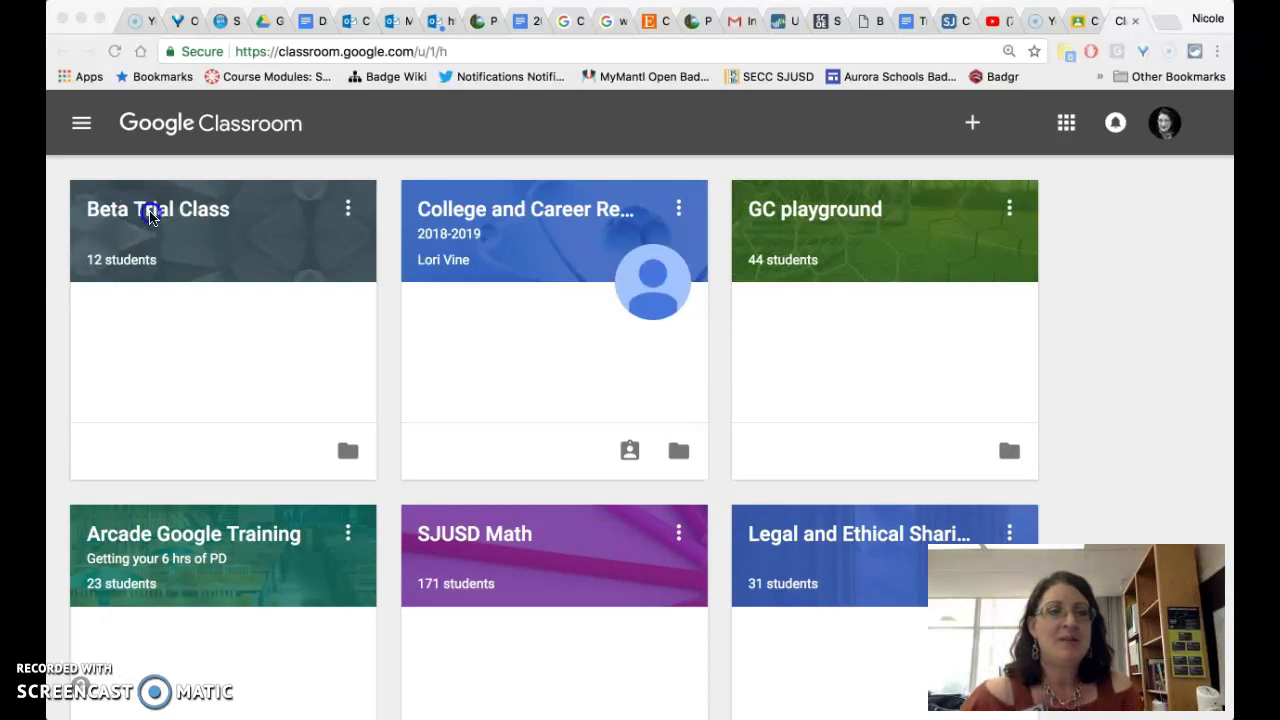
- Open Beta Trial Class's Stream, showing the saved announcement and Digital Citizenship assignment
click(140, 212)
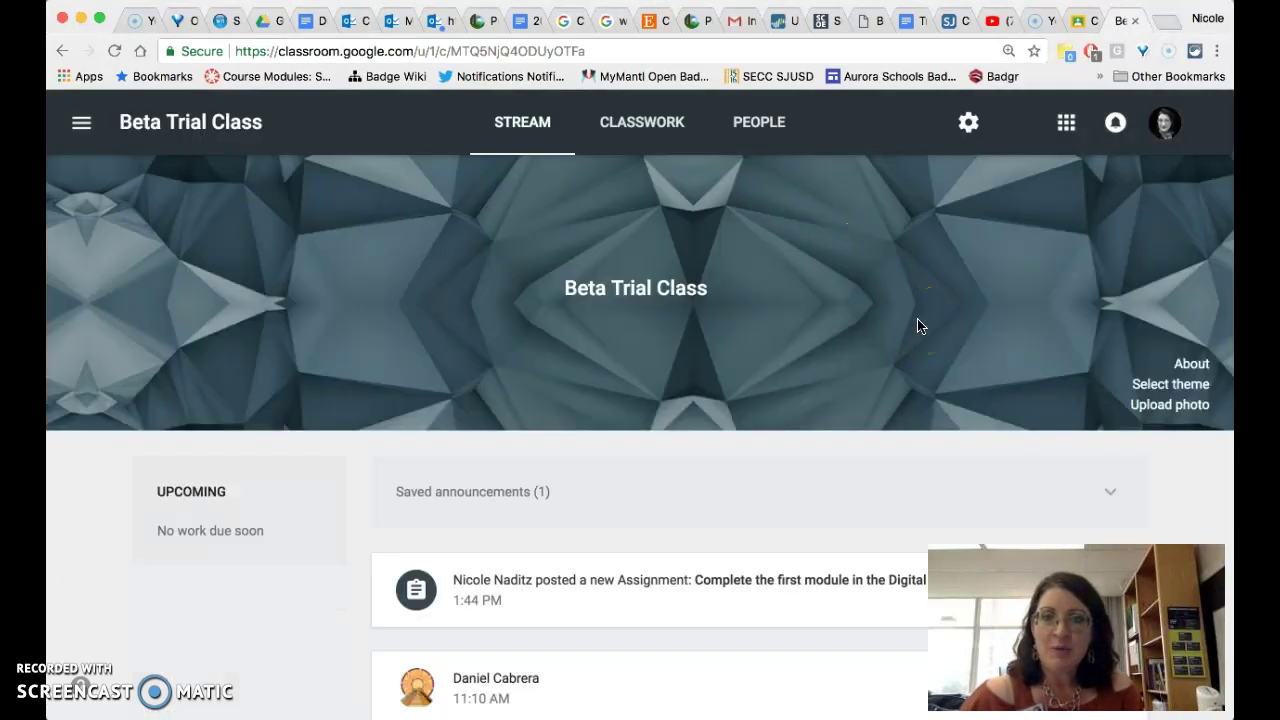
click(931, 323)
click(1123, 517)
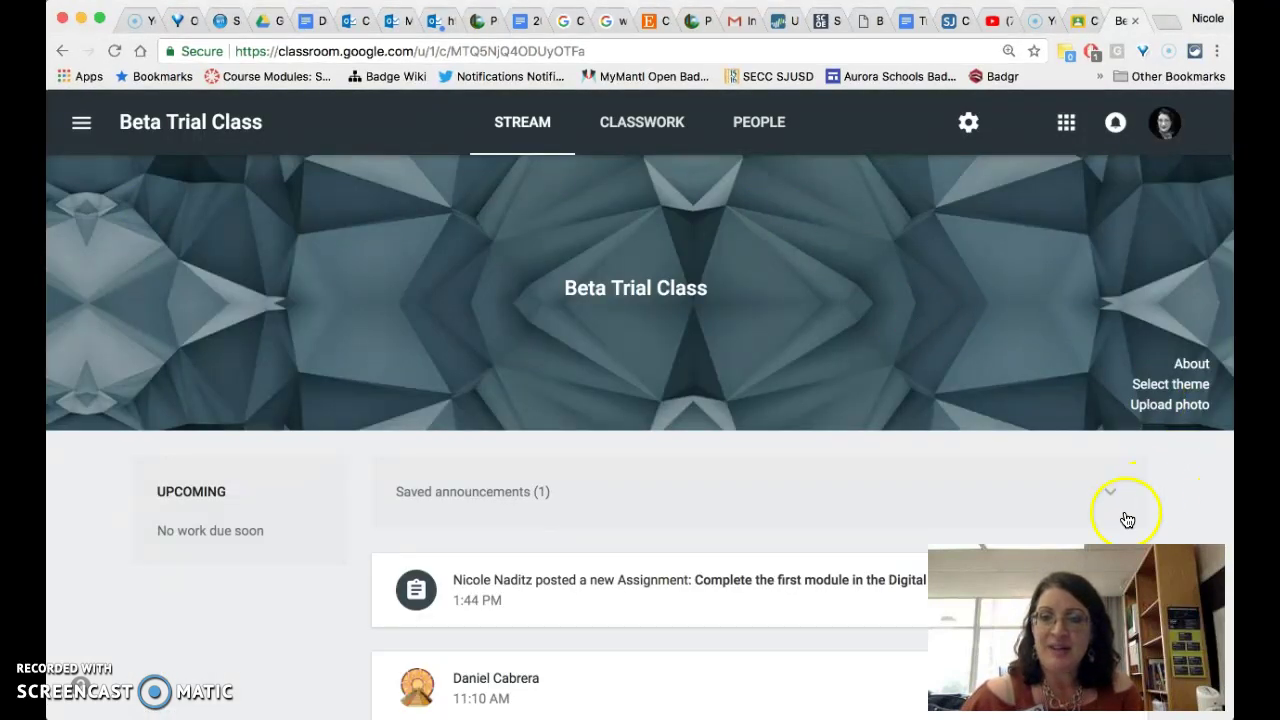
drag(1120, 570, 1037, 576)
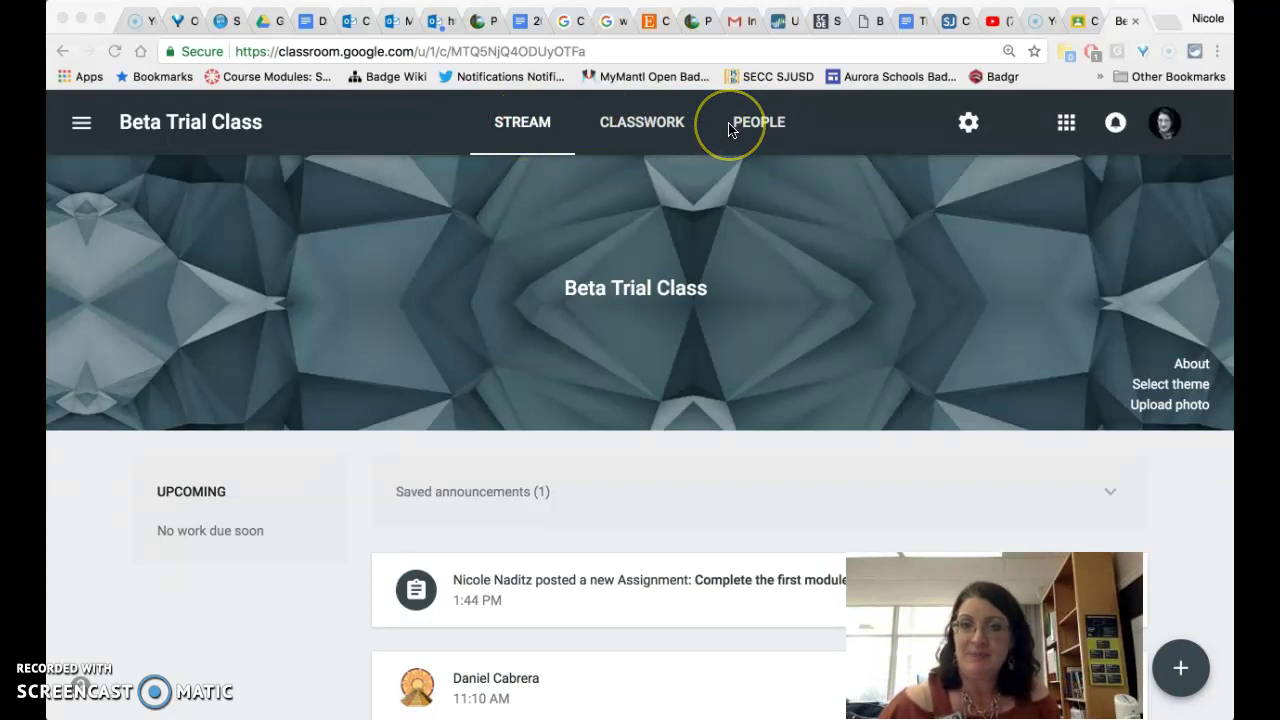
- Bring up the + button's Reuse post and Create announcement options
click(1178, 668)
mouse_move(1180, 672)
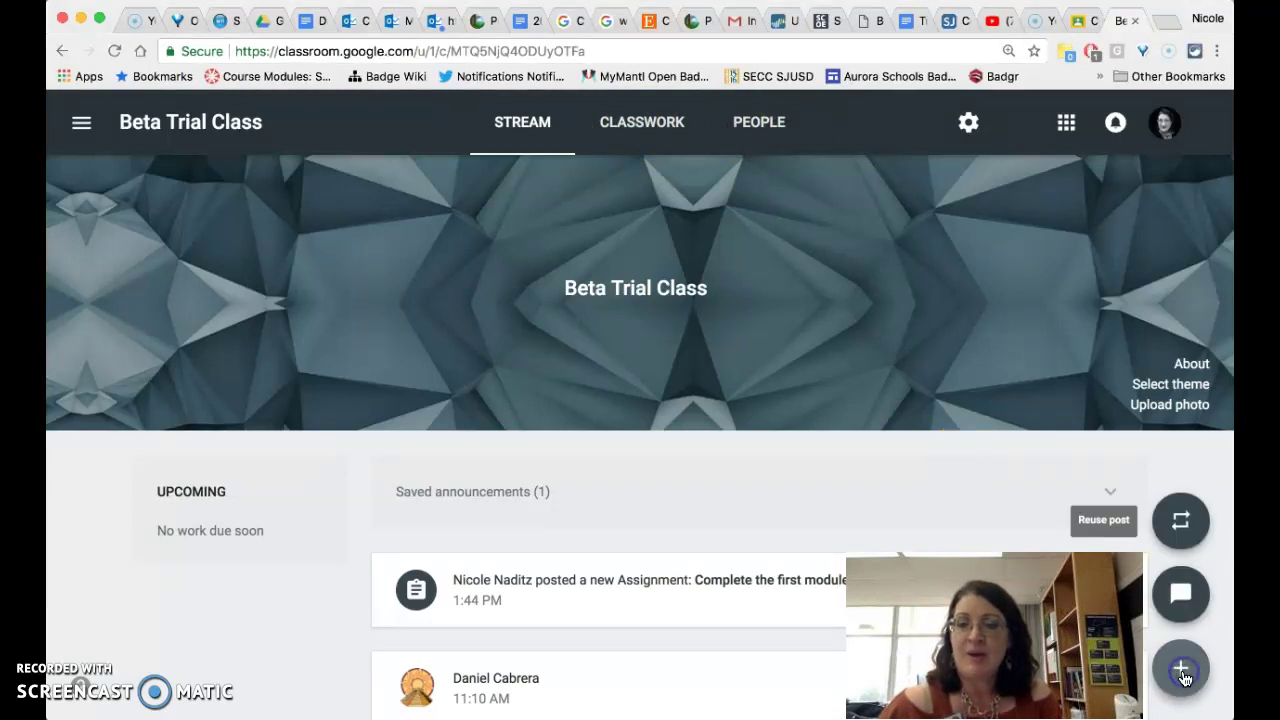
drag(1100, 650, 338, 650)
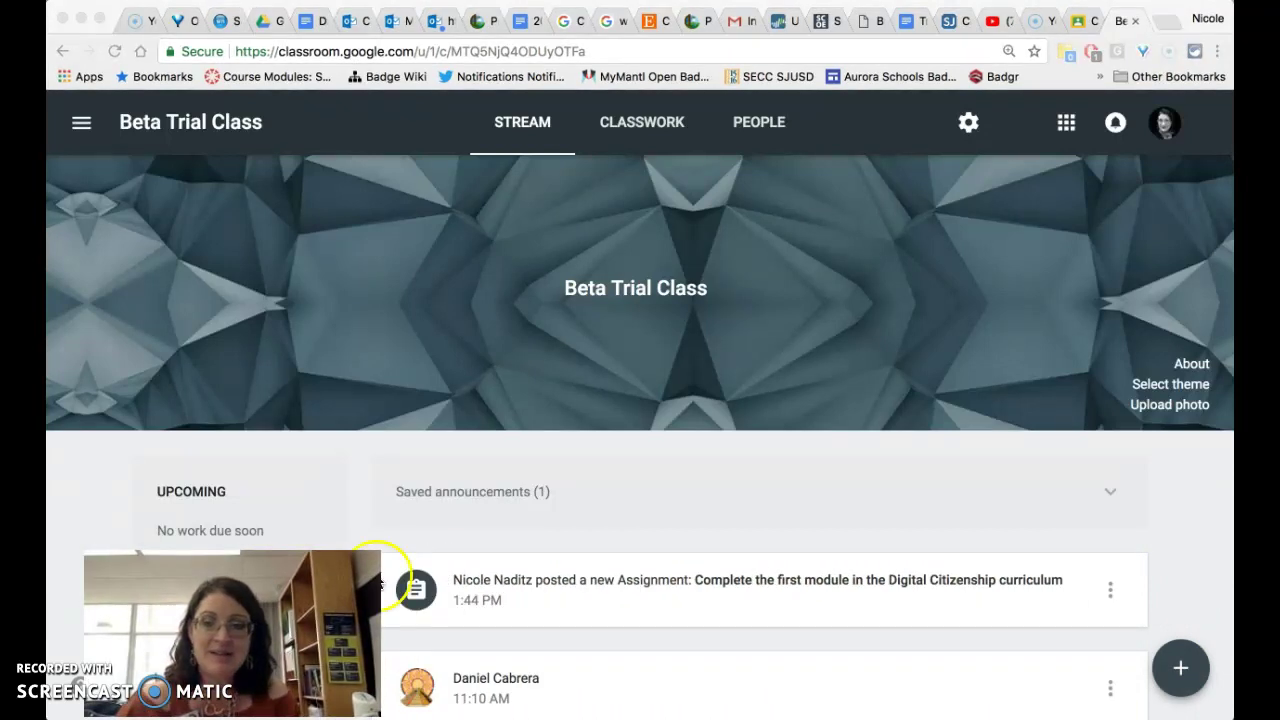
click(1160, 660)
mouse_move(1180, 668)
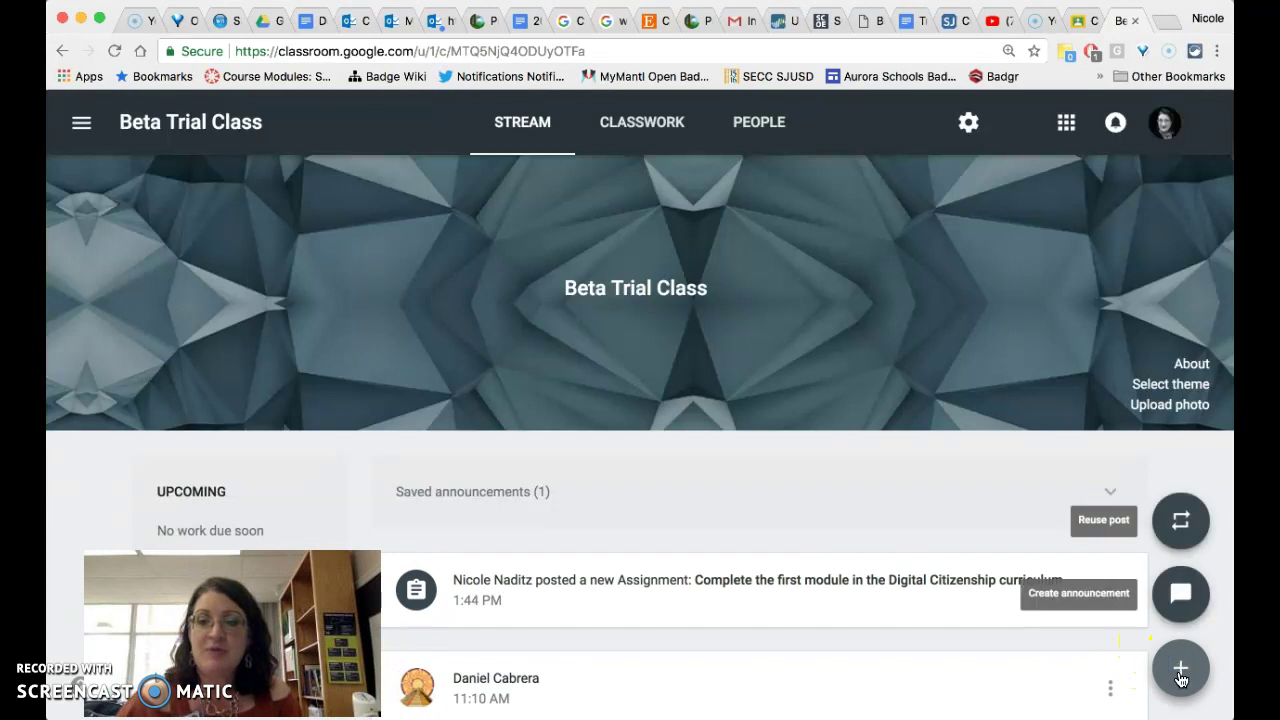
click(1183, 602)
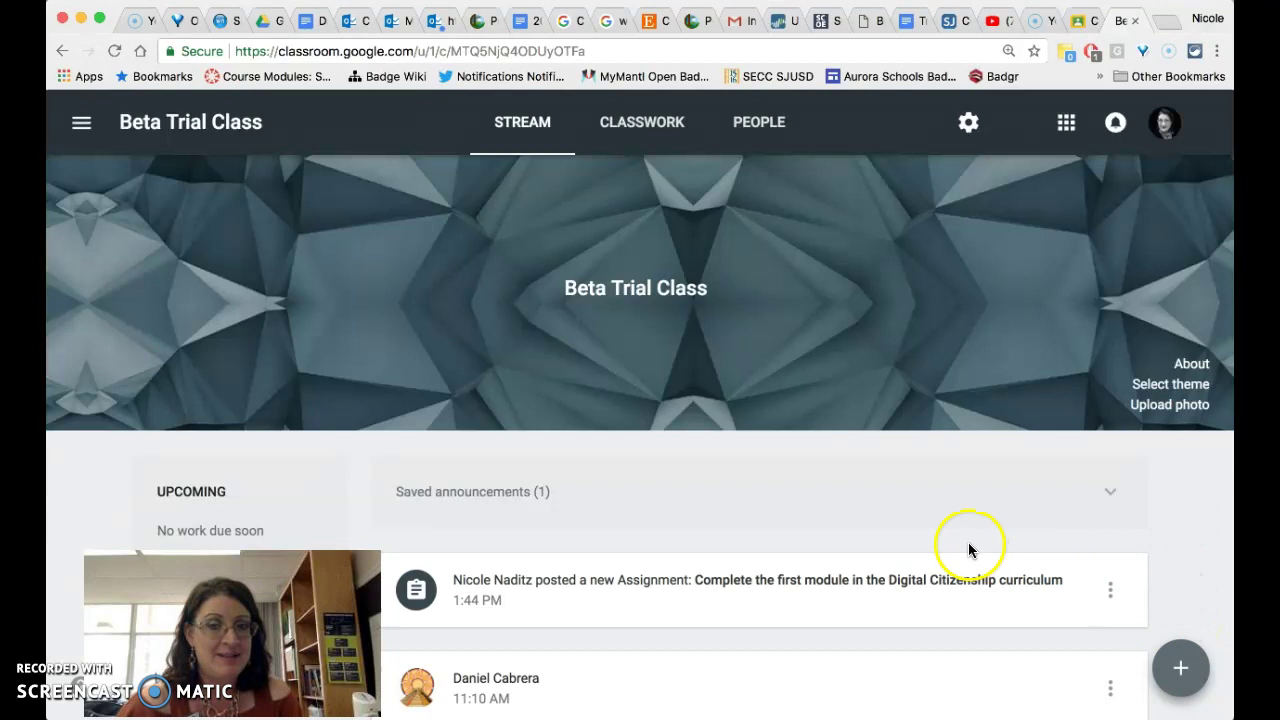
- Scroll to the Digital Citizenship assignment post and show its Edit, Delete and Copy link menu
scroll(977, 540, down, 3)
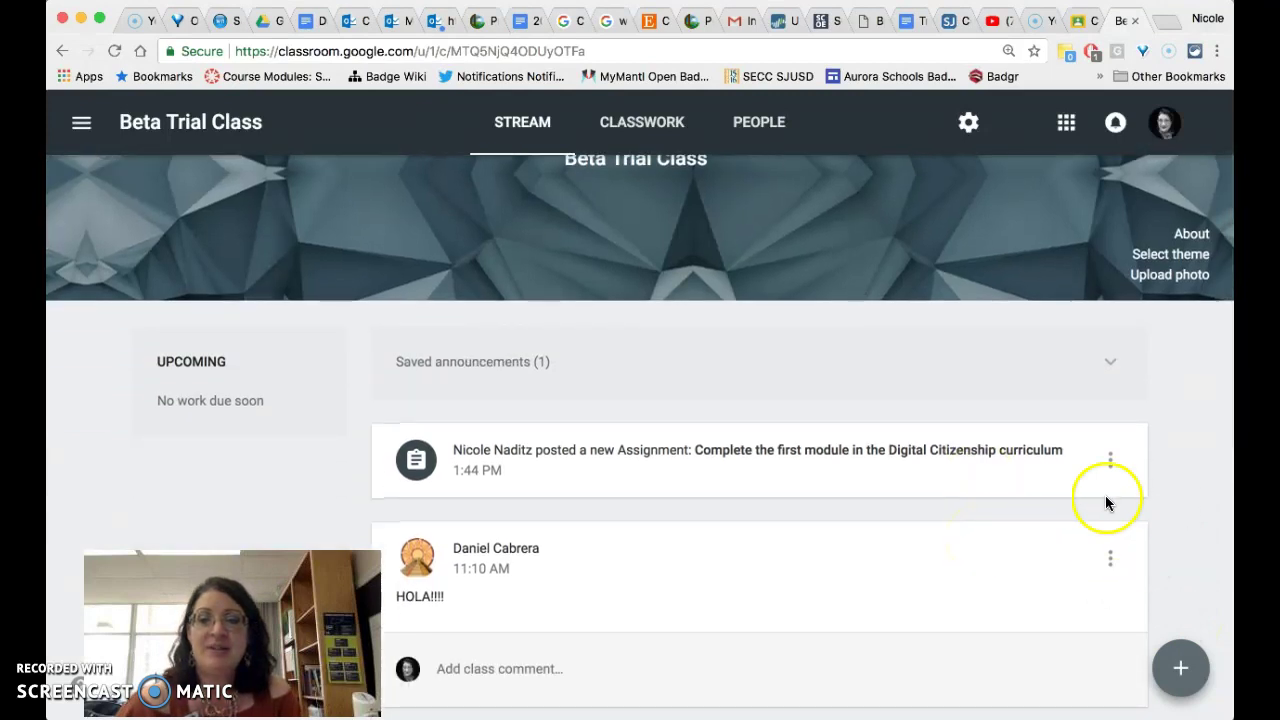
click(1110, 459)
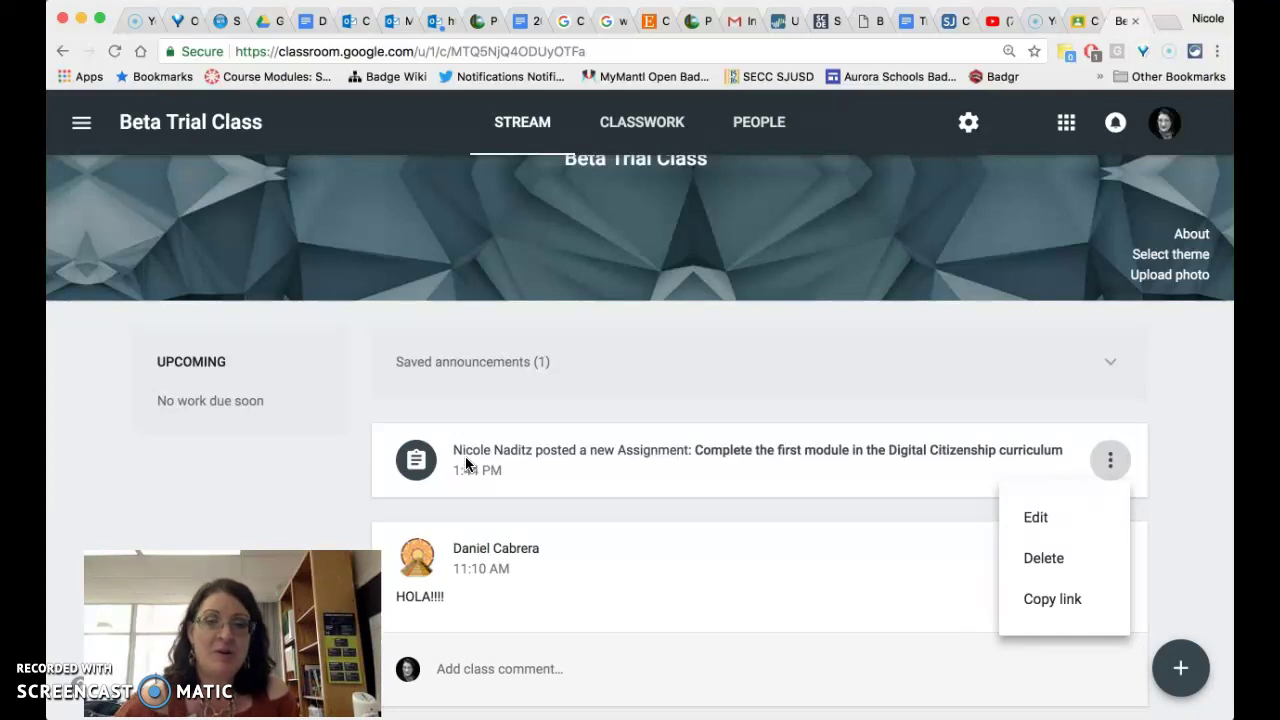
drag(235, 635, 289, 635)
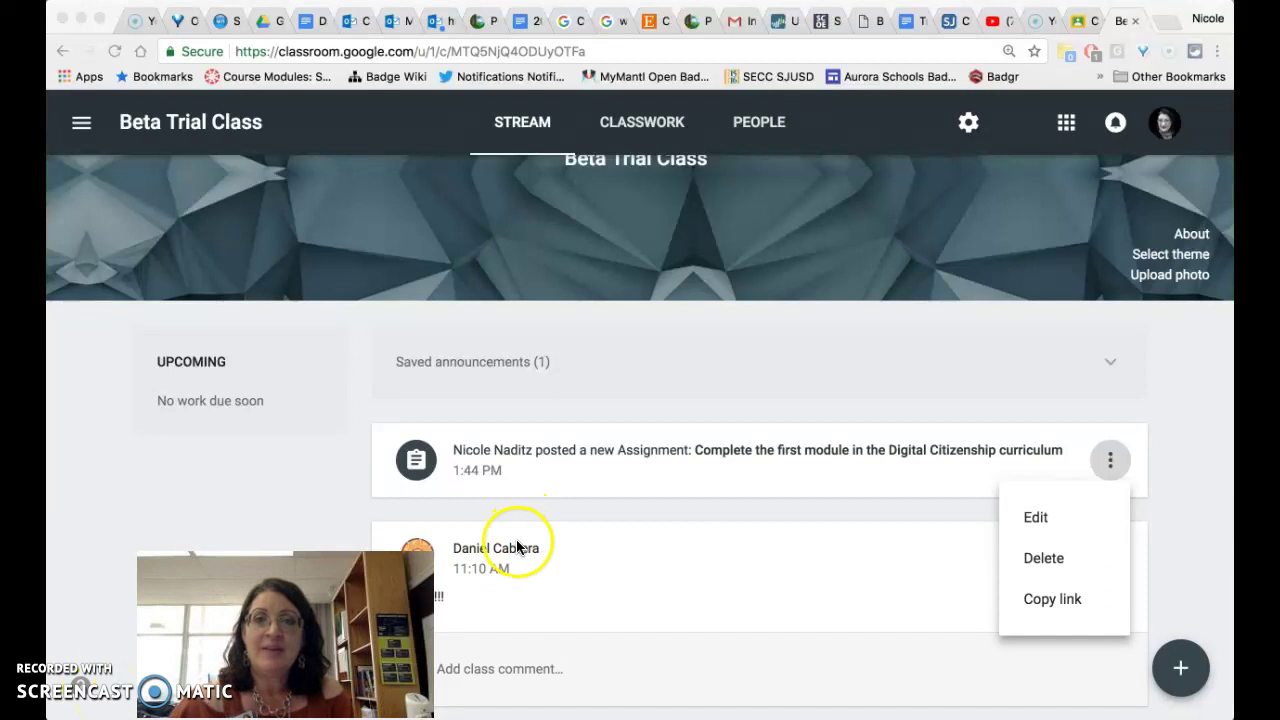
- Open a blank announcement via + > Create announcement and close it without posting
click(1183, 670)
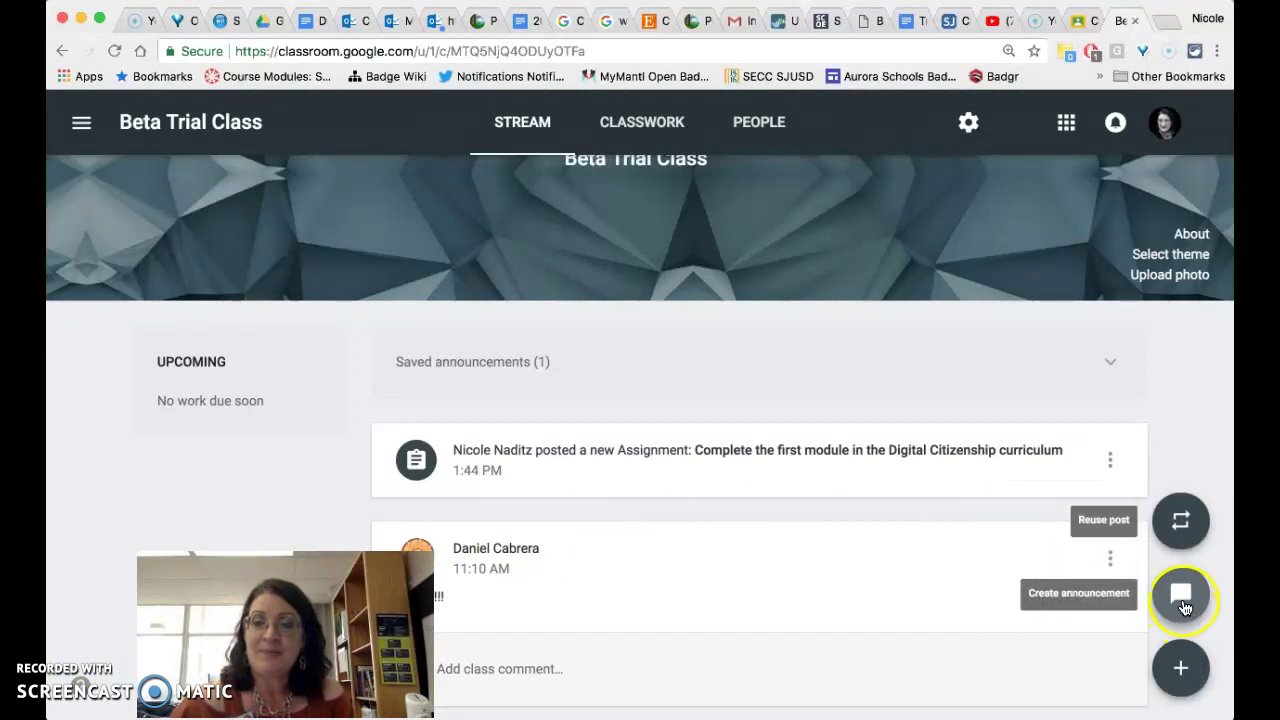
click(1181, 594)
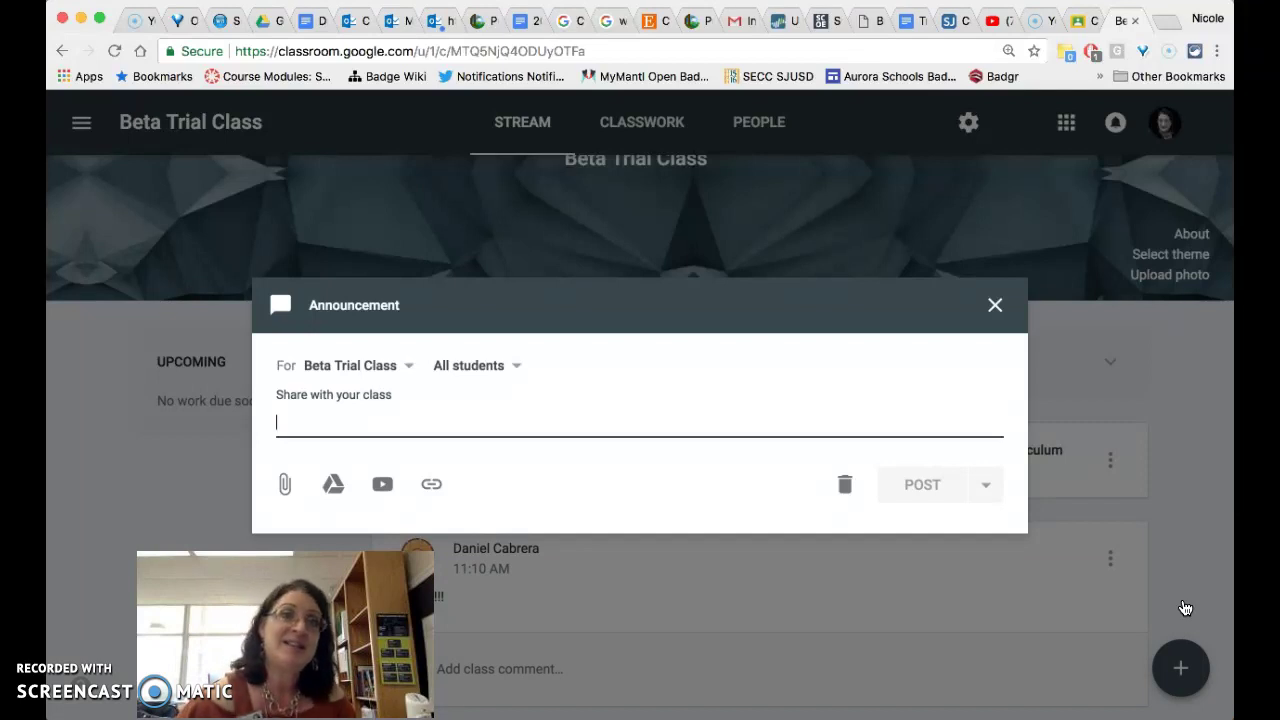
click(995, 306)
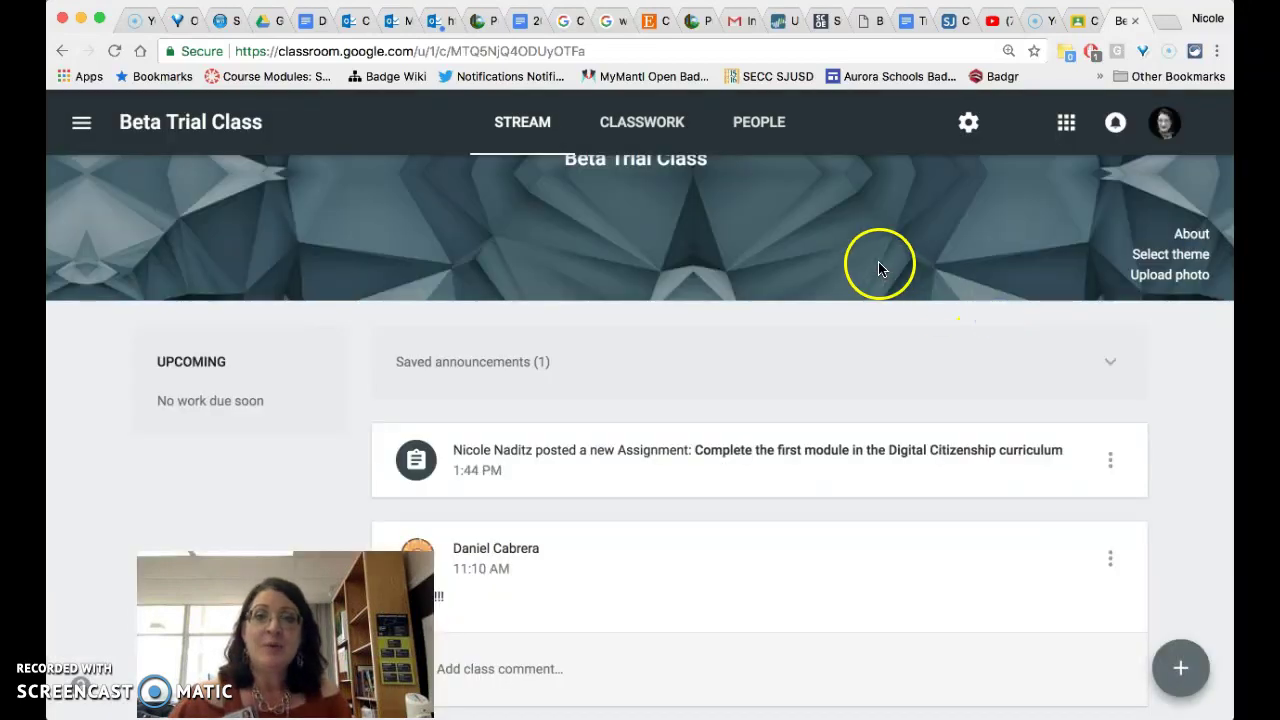
- Go to Classwork with its Google Tools, digital citizenship and Robots and Coding topics, and show CREATE's options
click(655, 124)
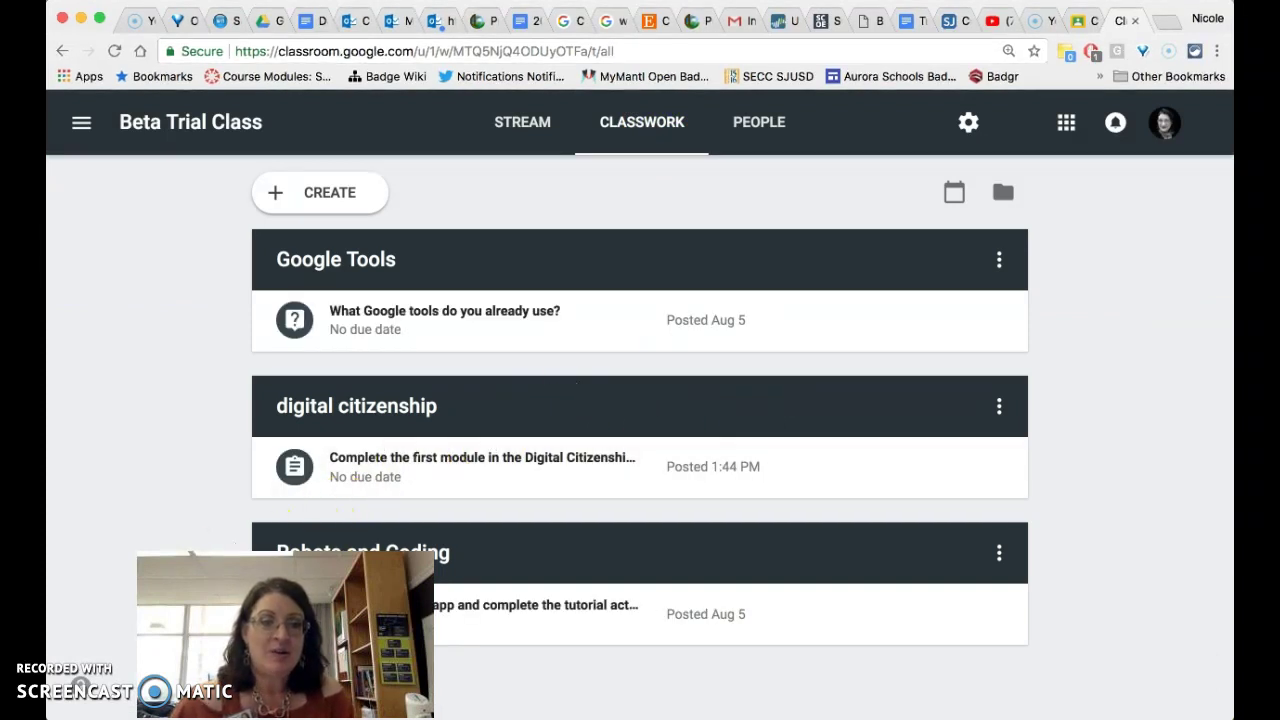
drag(285, 620, 1084, 620)
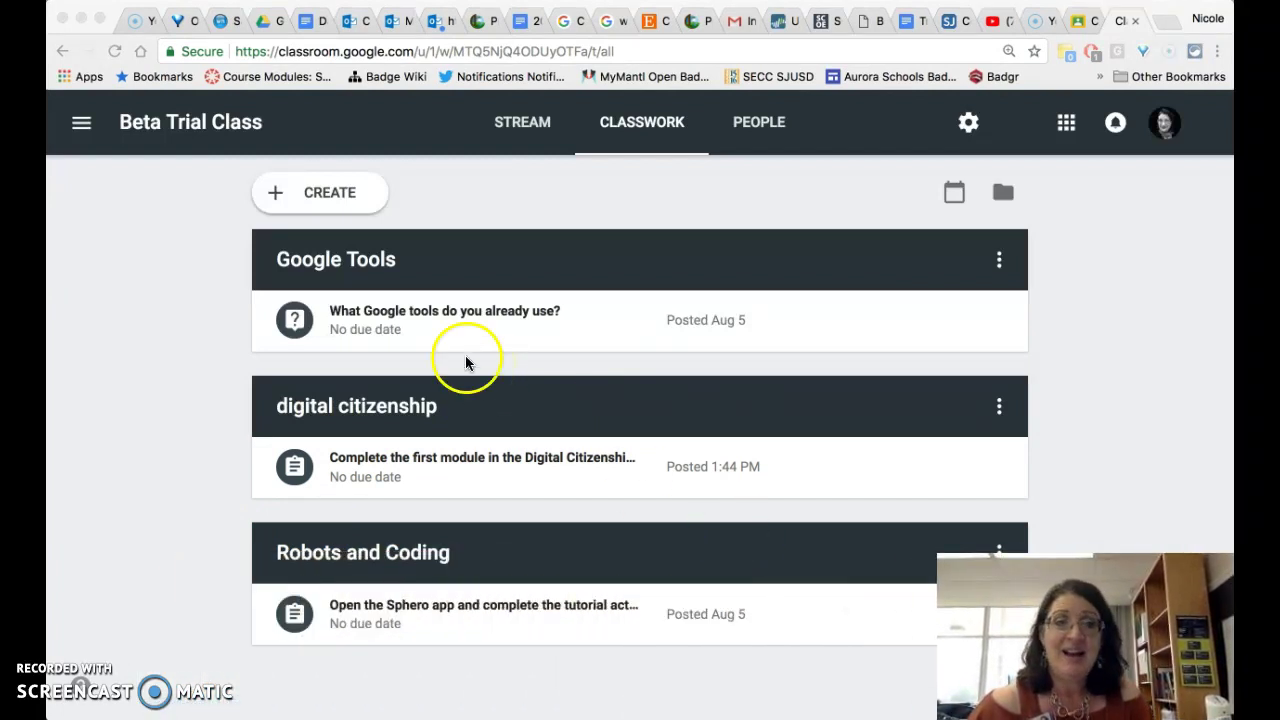
click(316, 200)
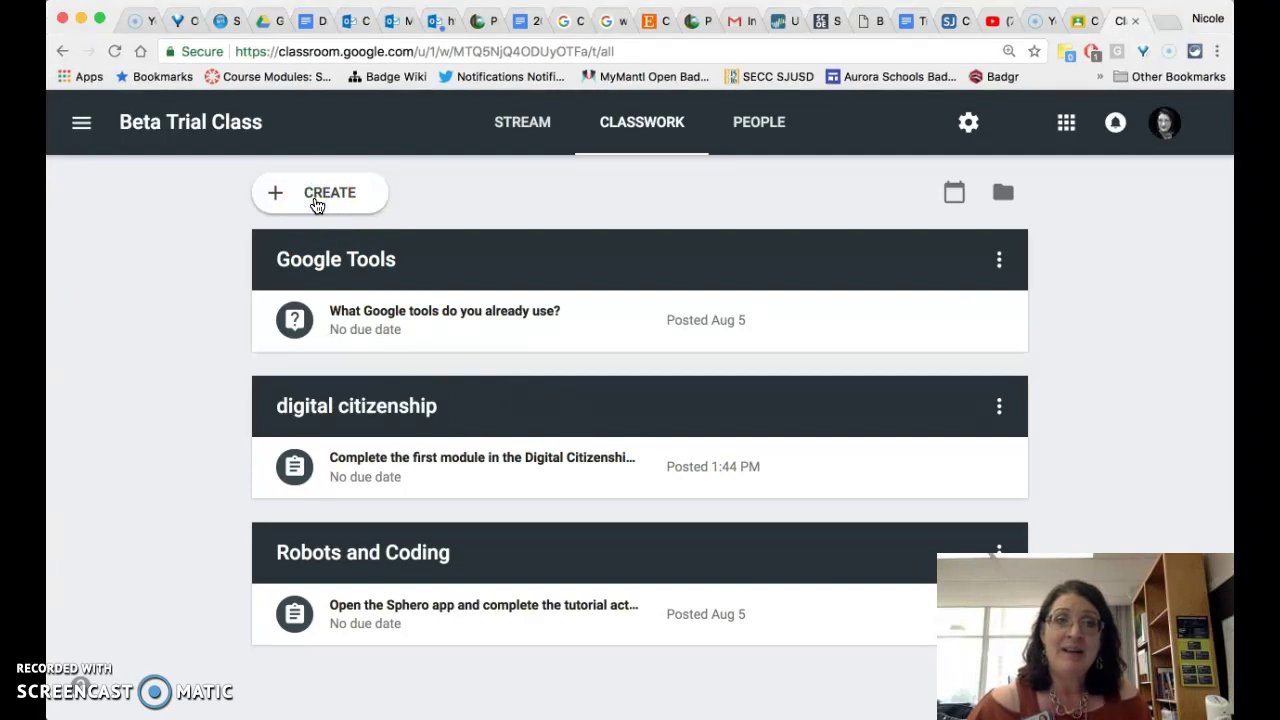
click(316, 200)
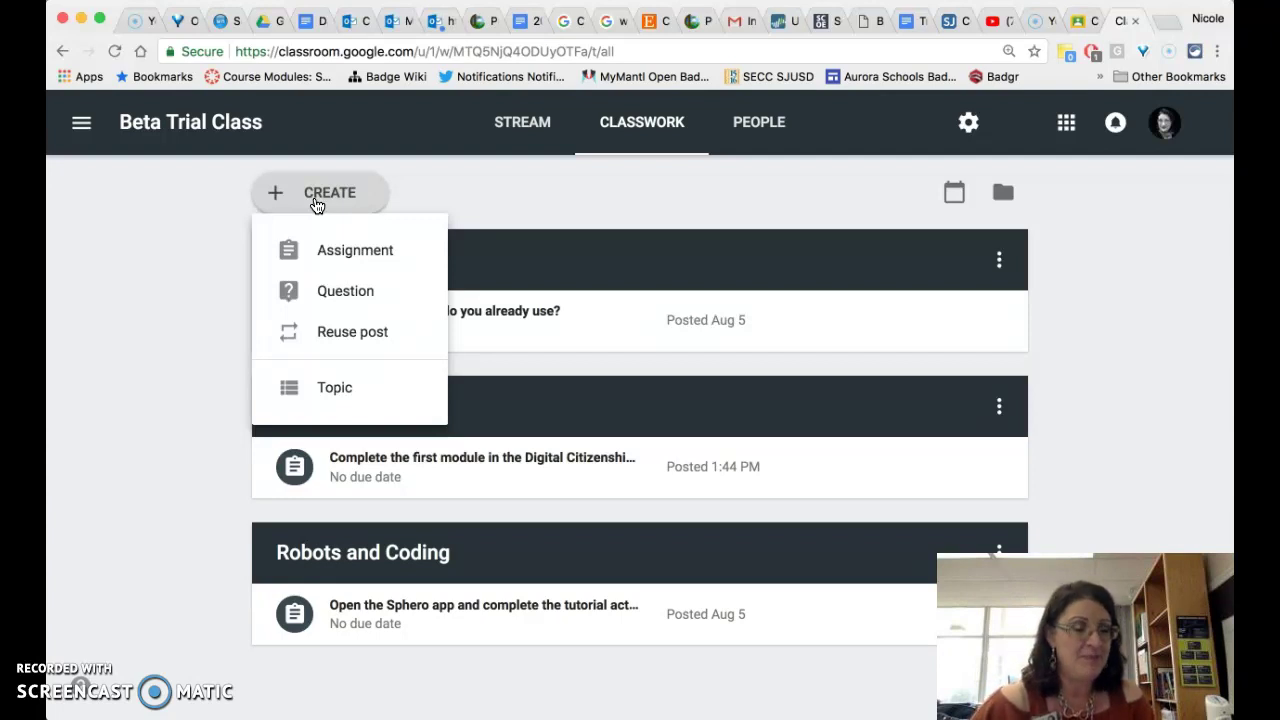
- Start a new assignment, review the topic list, and set Points to Ungraded
click(320, 249)
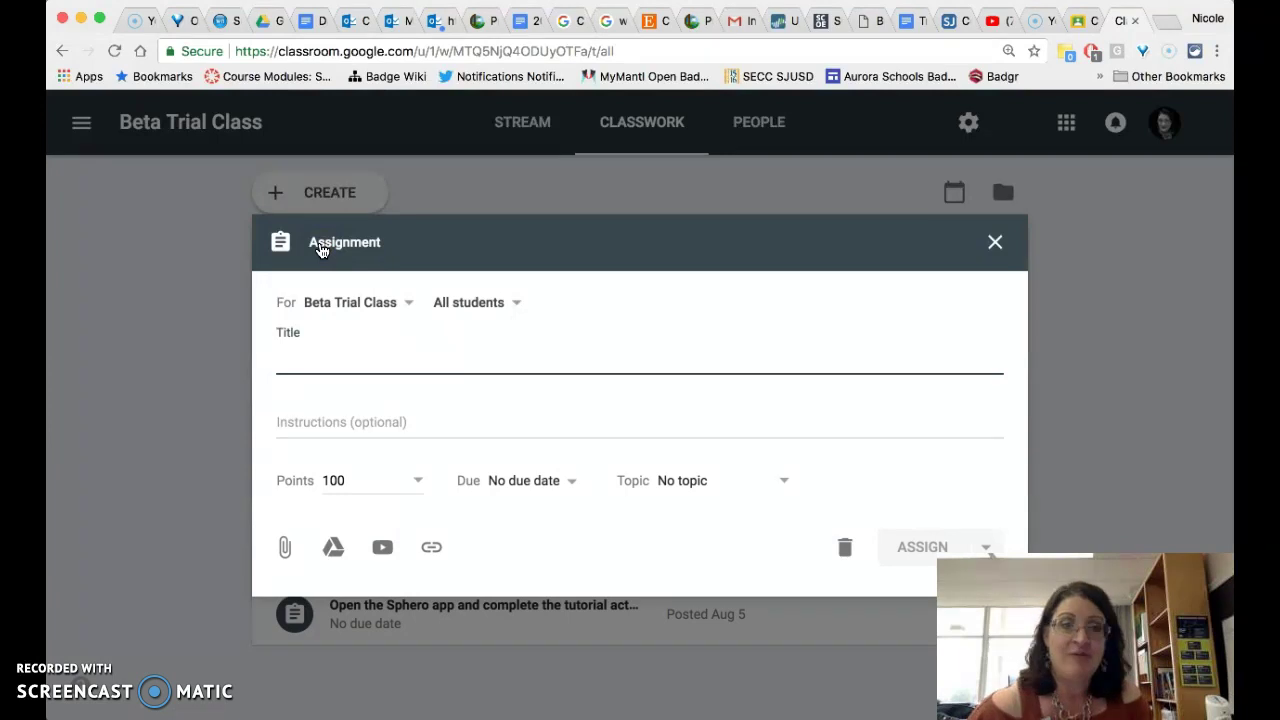
click(779, 485)
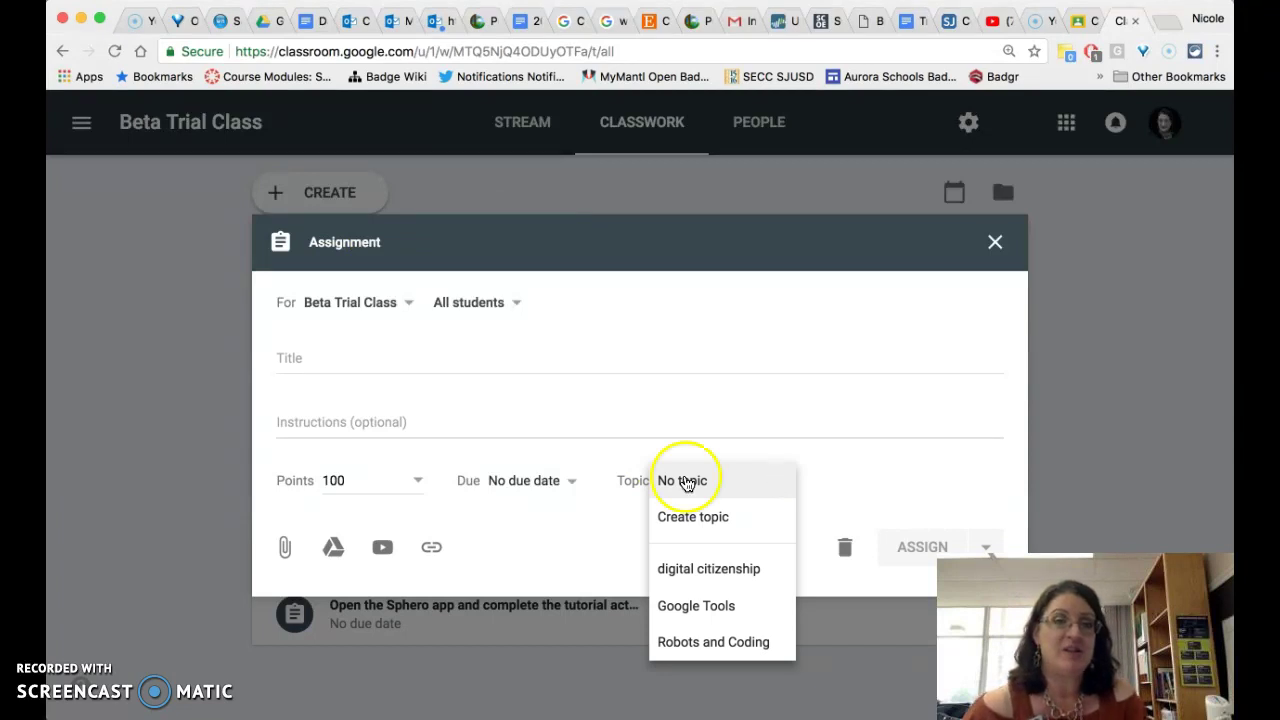
click(415, 485)
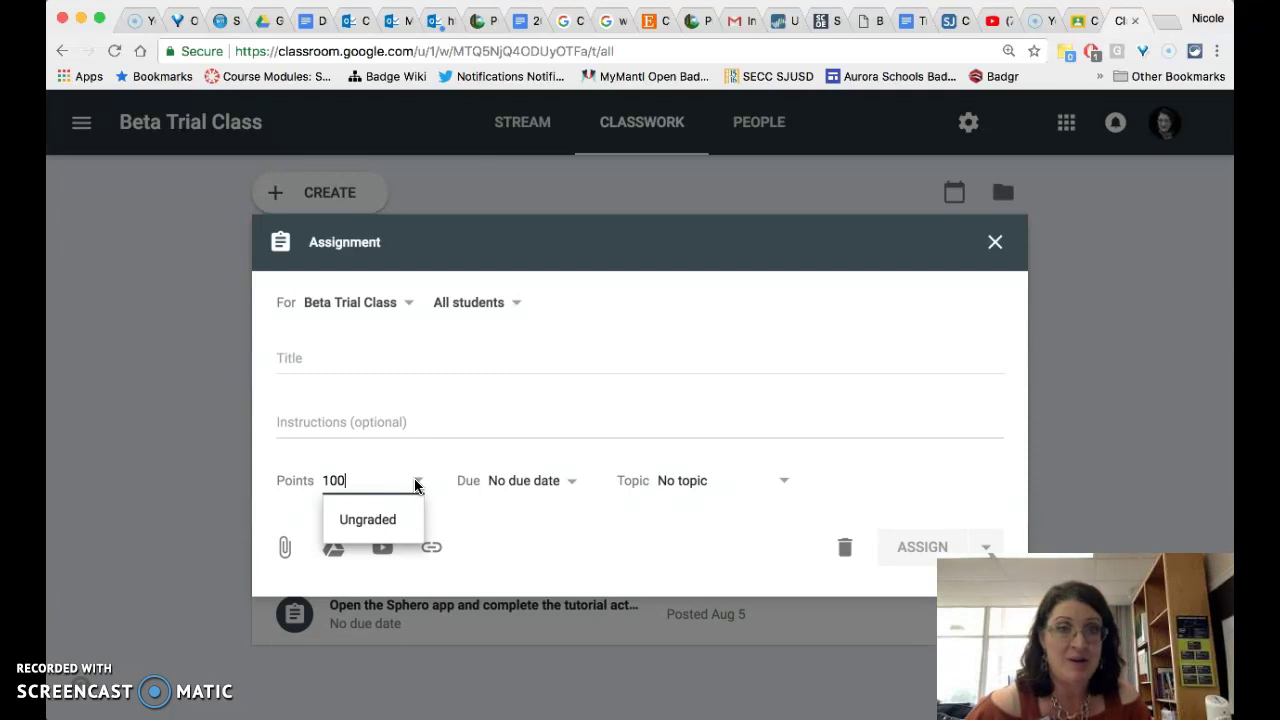
click(371, 520)
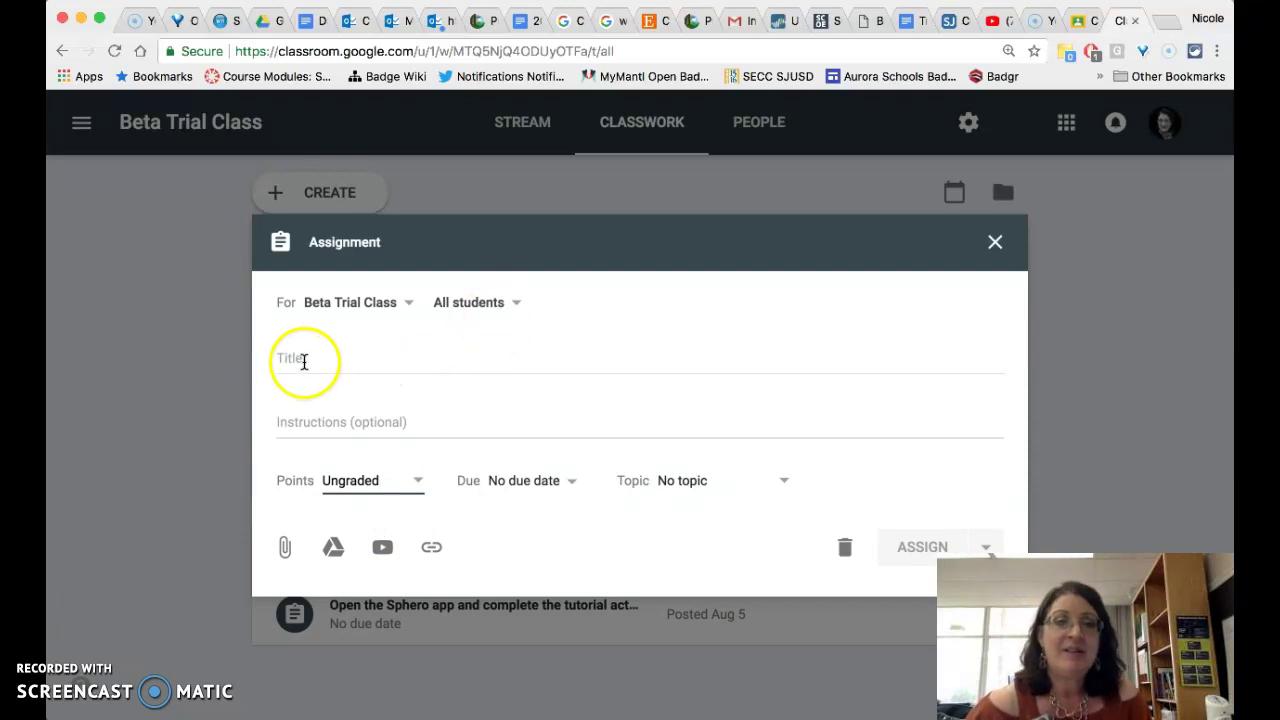
- Review the All students and For class lists, leaving both unchanged
click(497, 302)
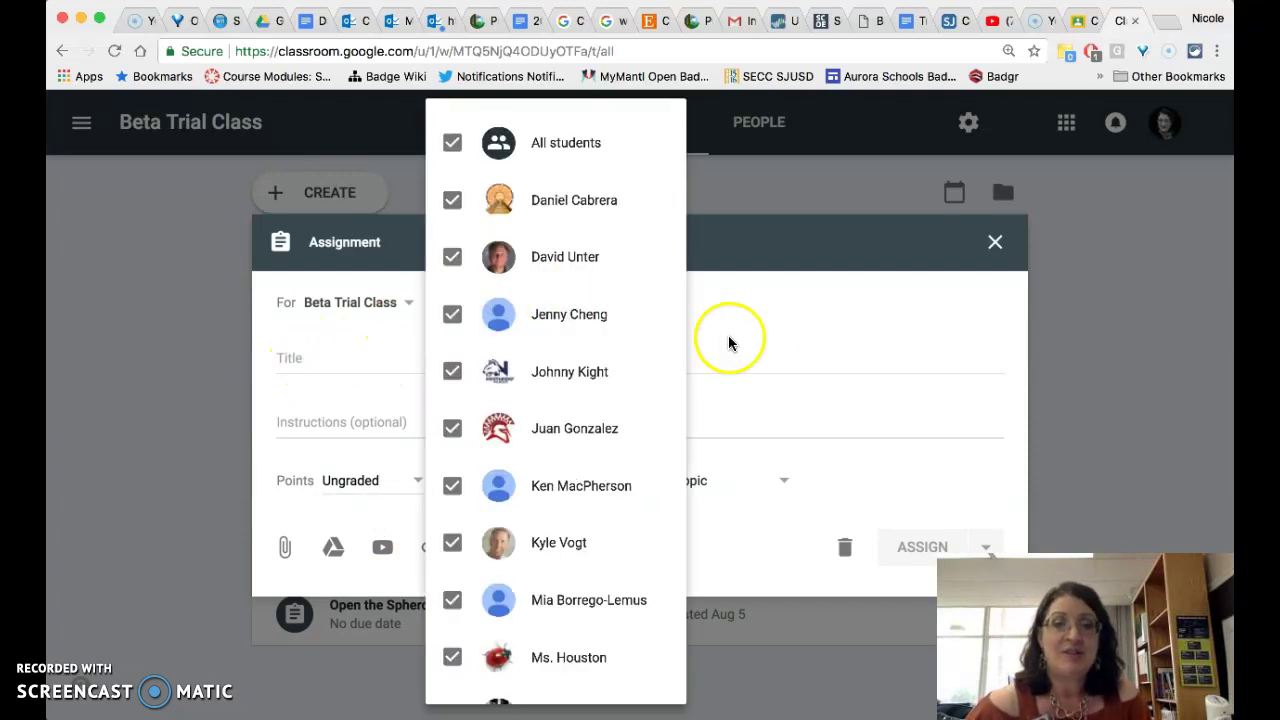
click(762, 344)
click(400, 302)
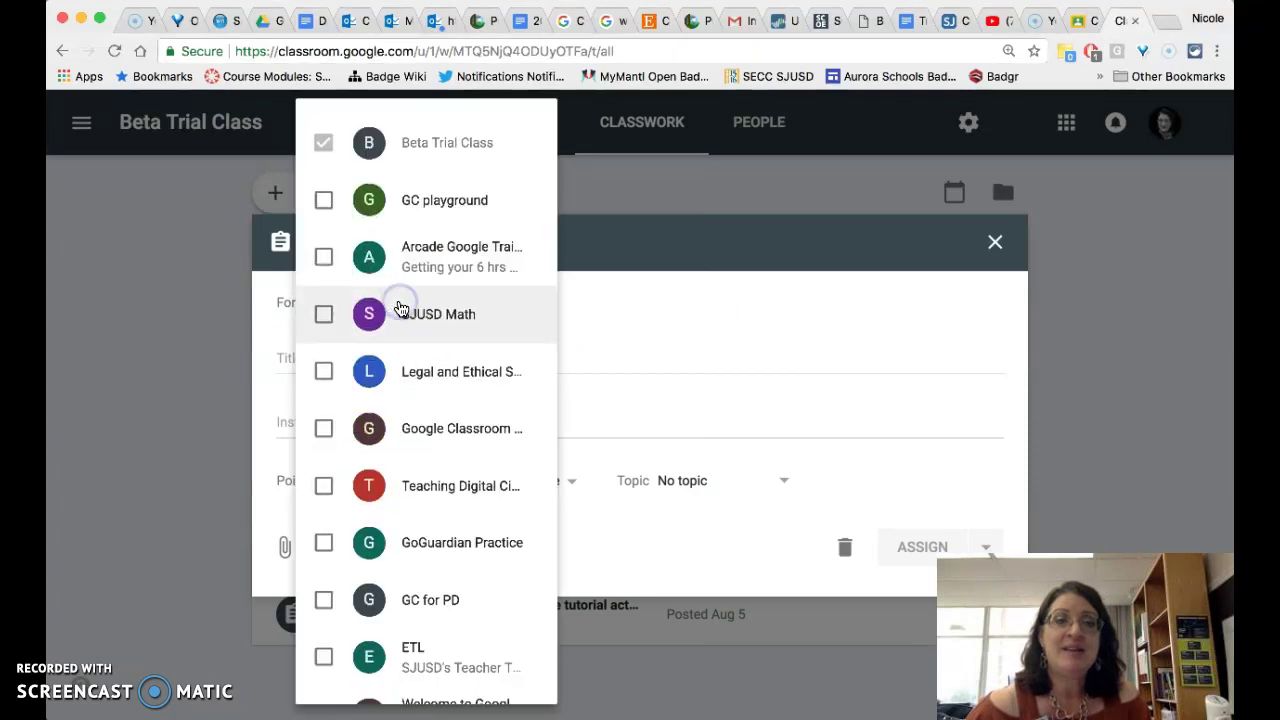
click(703, 323)
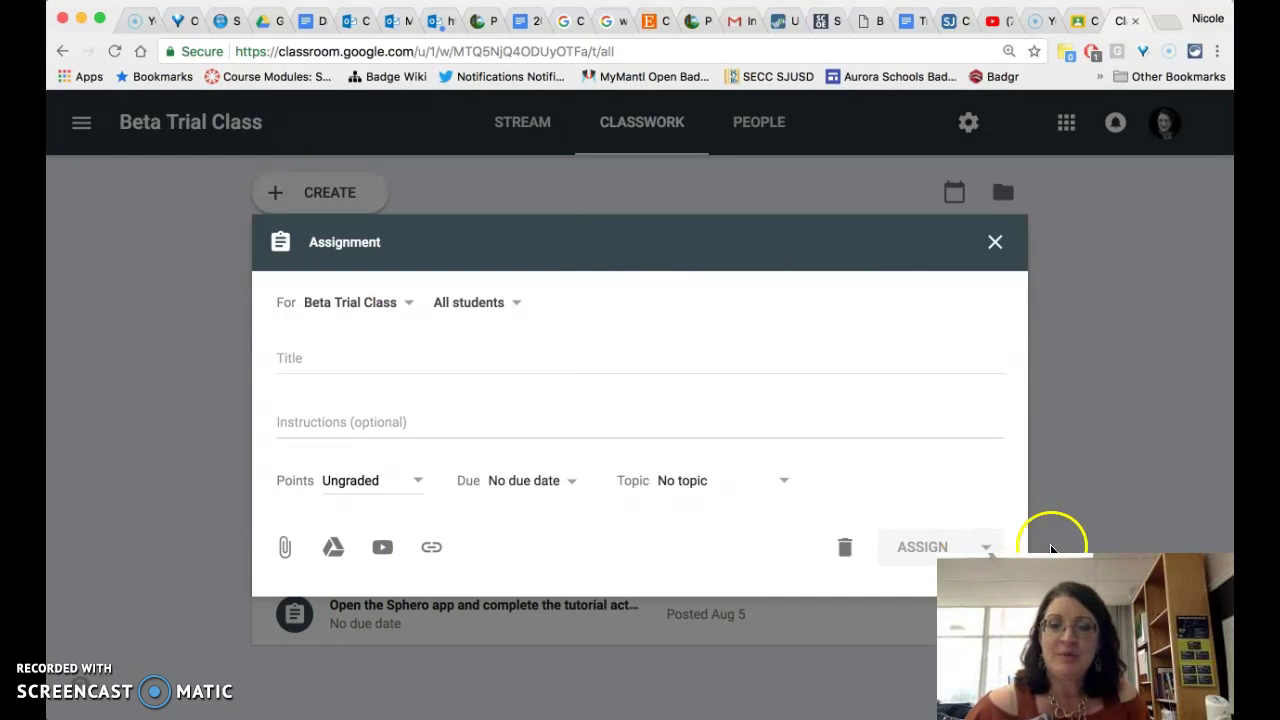
- Title the new assignment 'a;dflkaj'
drag(1051, 558, 684, 545)
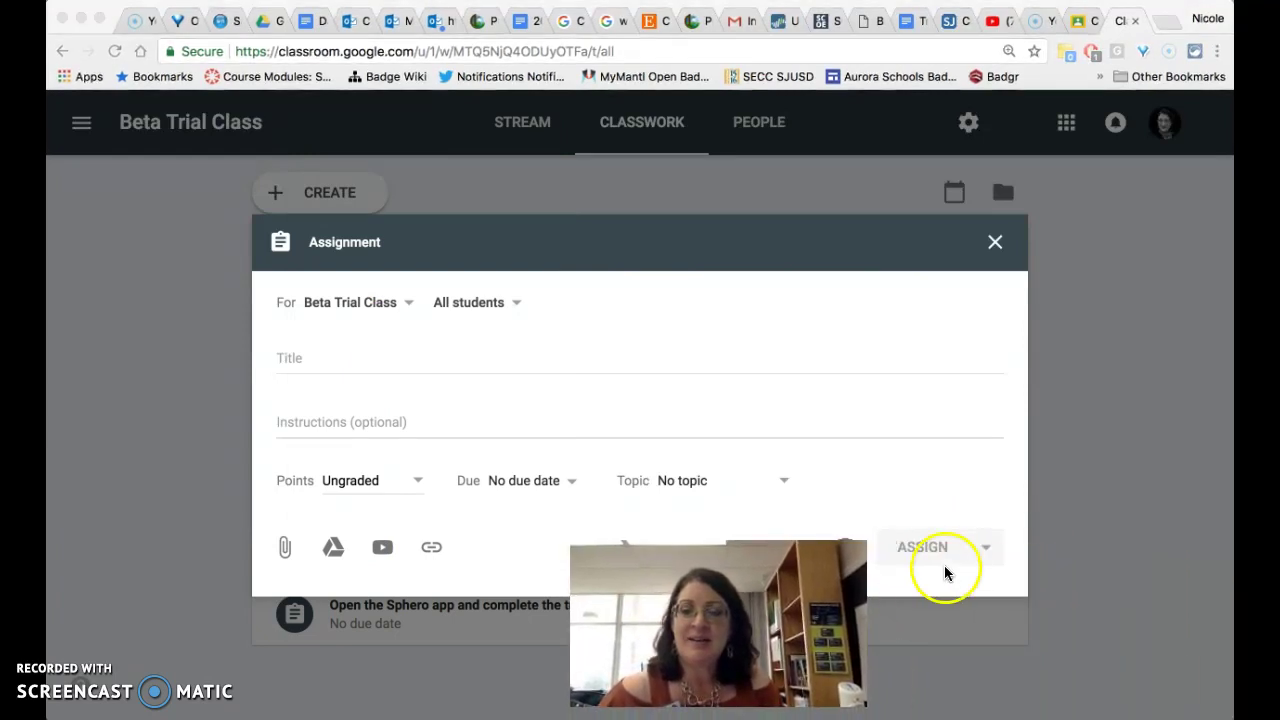
click(985, 548)
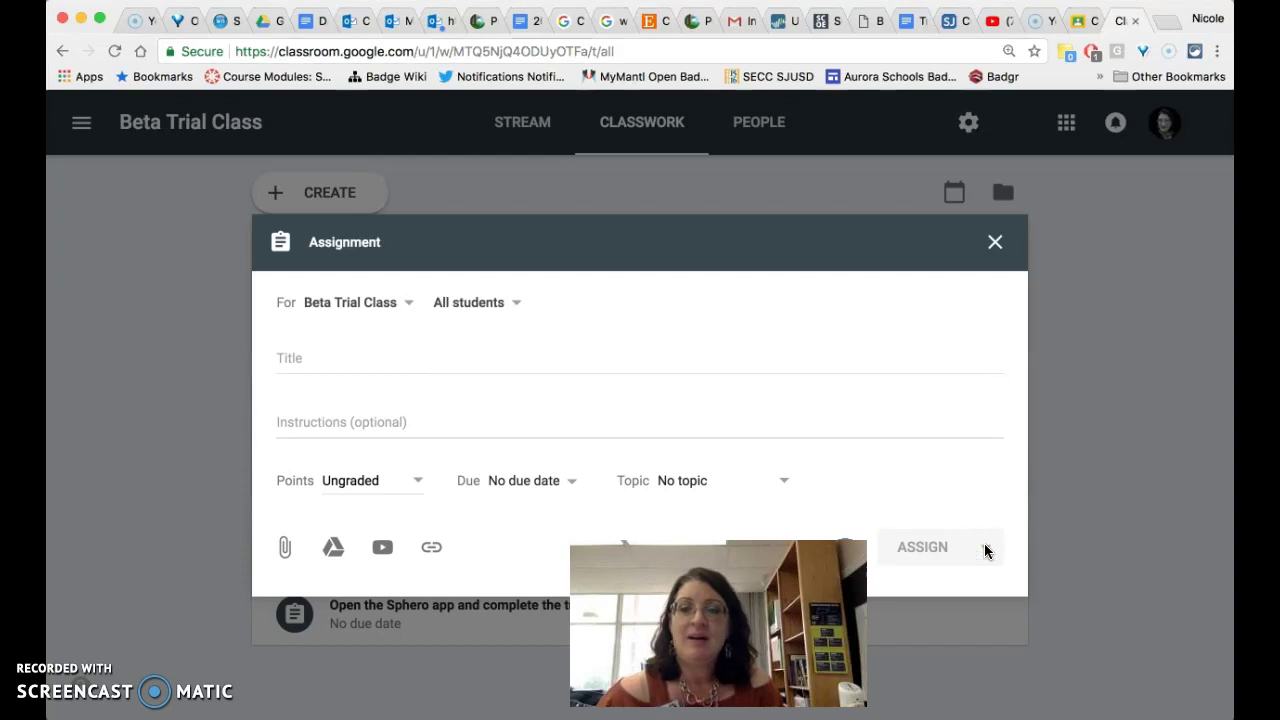
click(985, 548)
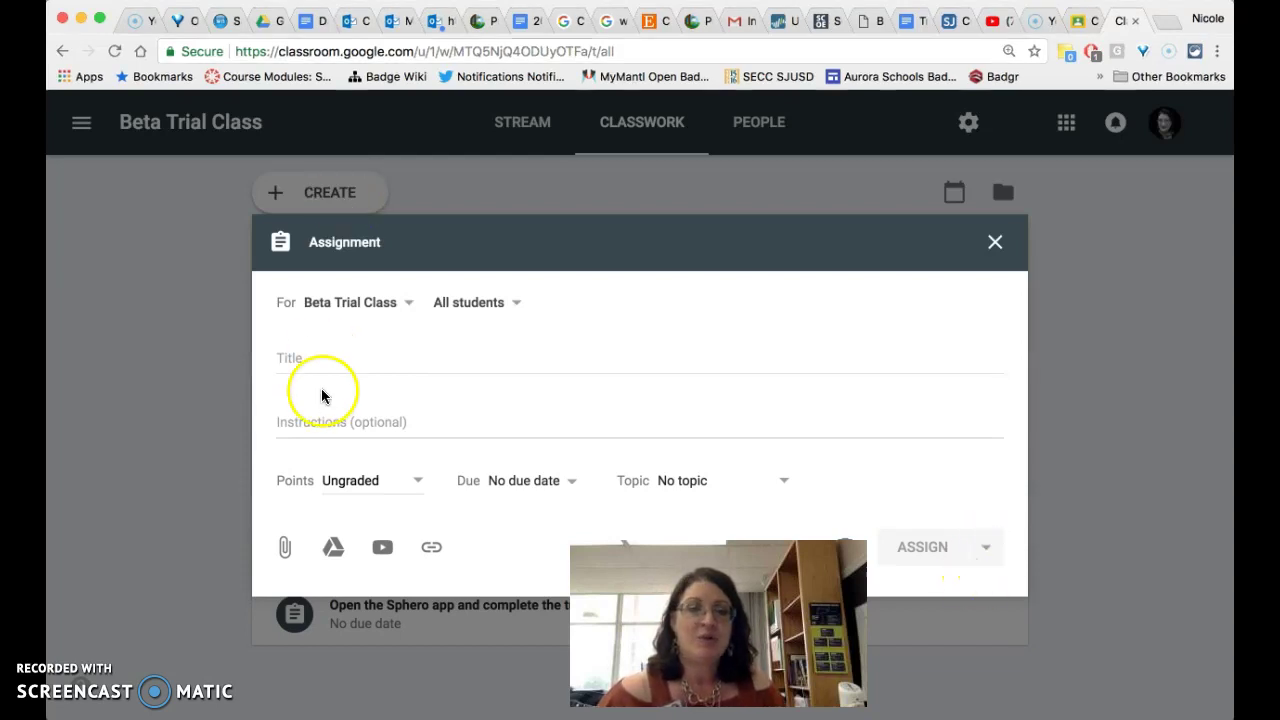
click(321, 357)
text(a;dflkaj)
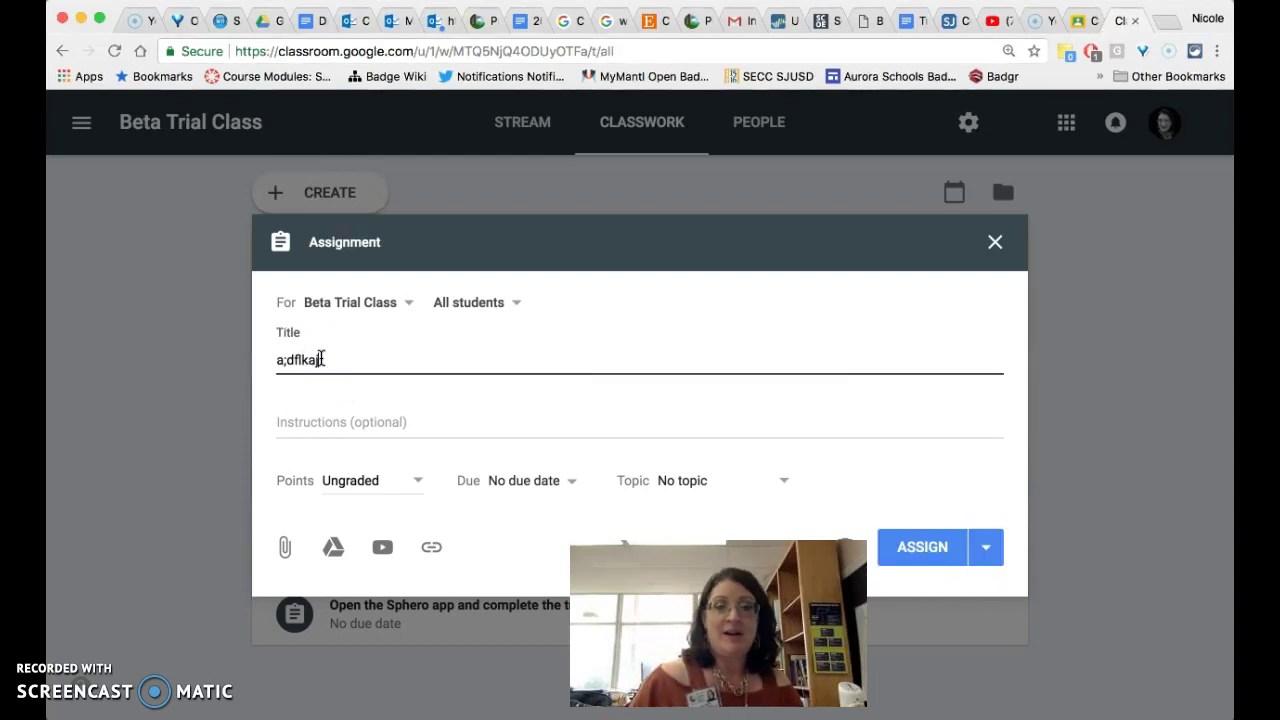
- View the ASSIGN dropdown's posting options, then close the assignment as a draft
click(980, 565)
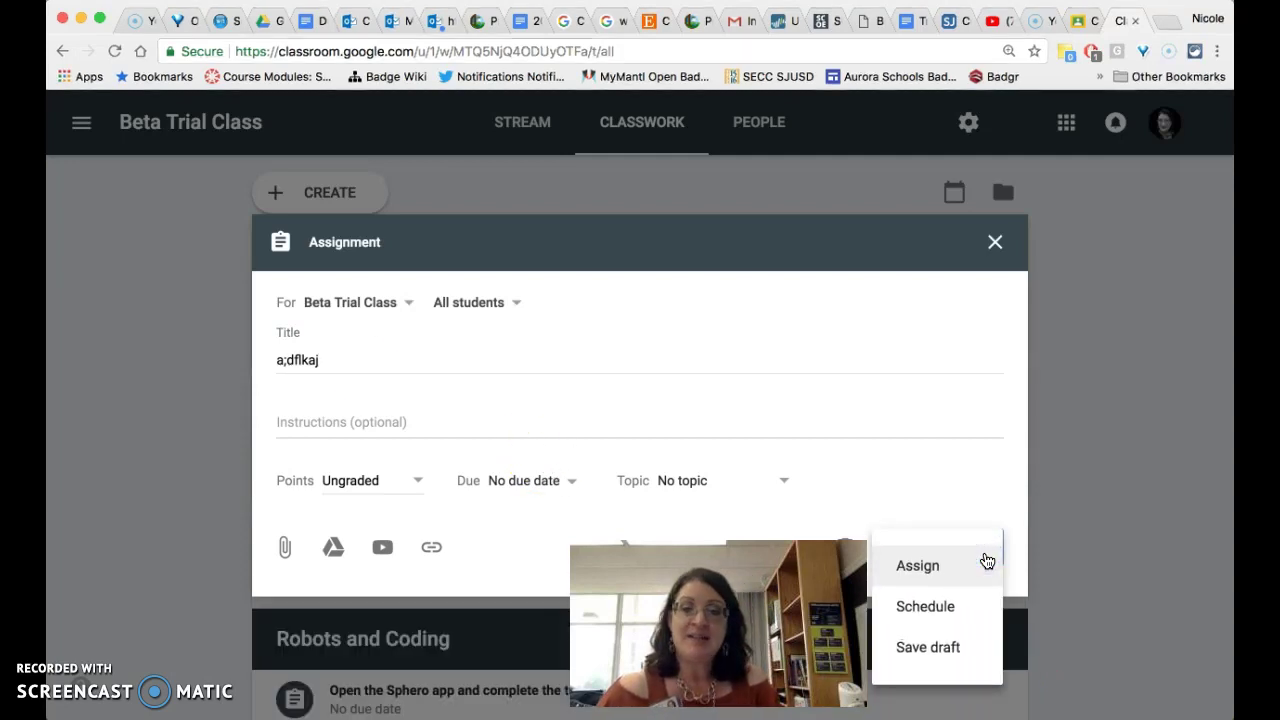
click(958, 607)
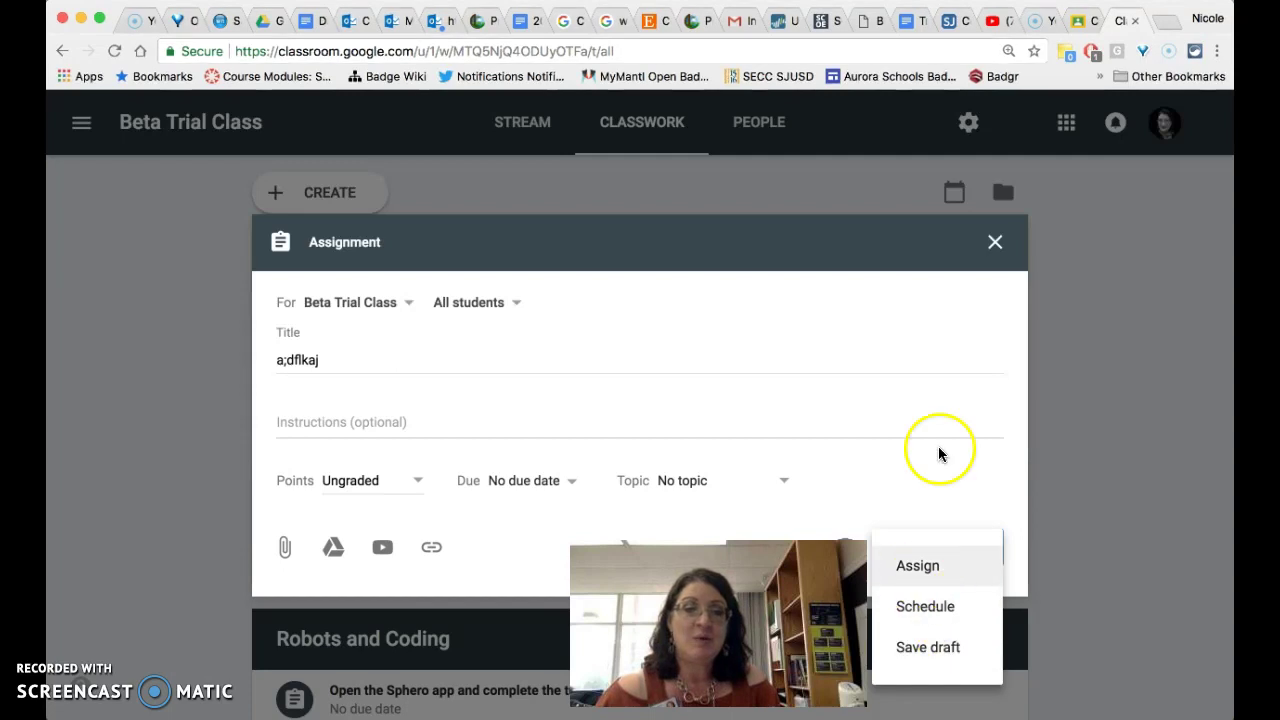
click(1092, 408)
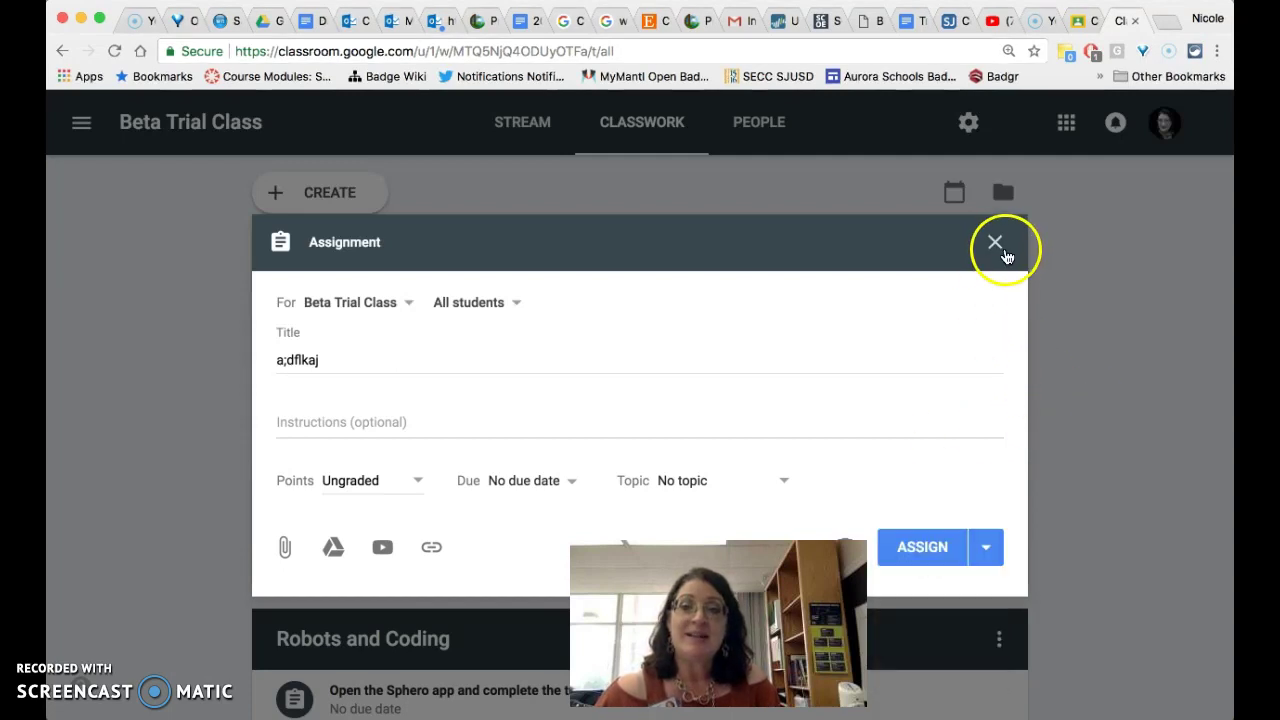
click(996, 244)
- Delete the 'a;dflkaj' draft from its three-dot menu and confirm the deletion
click(882, 268)
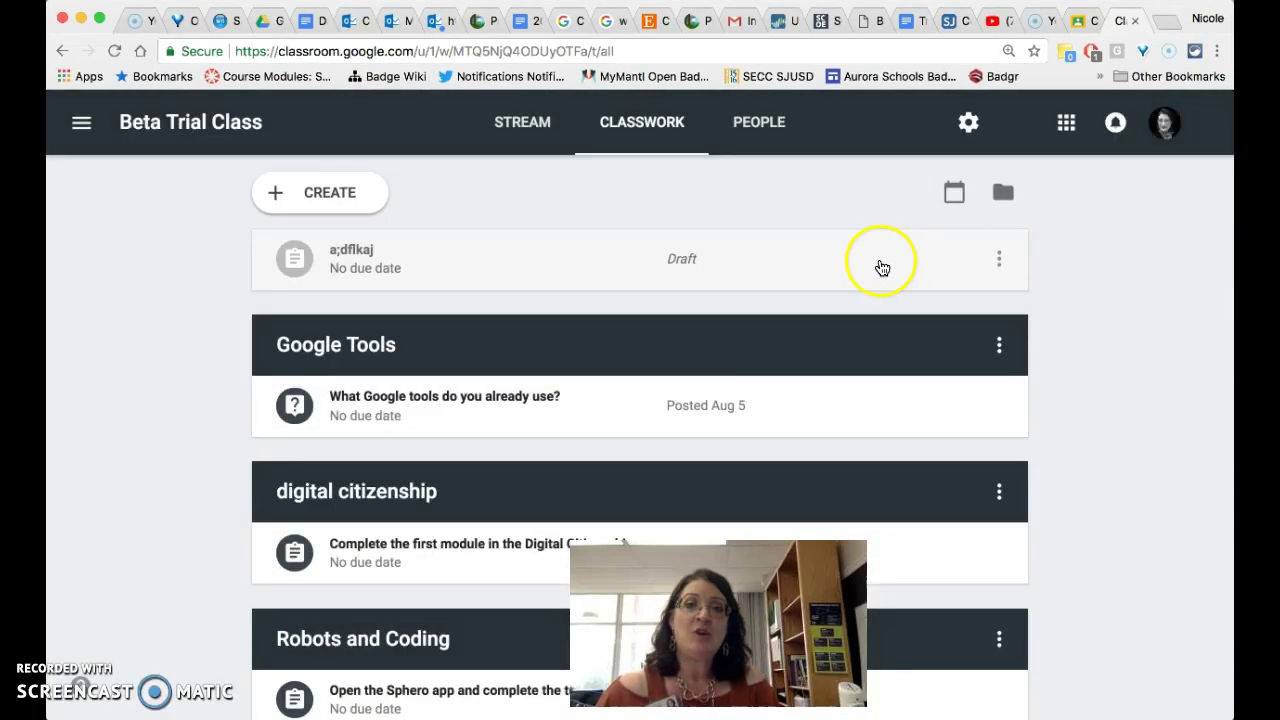
click(735, 484)
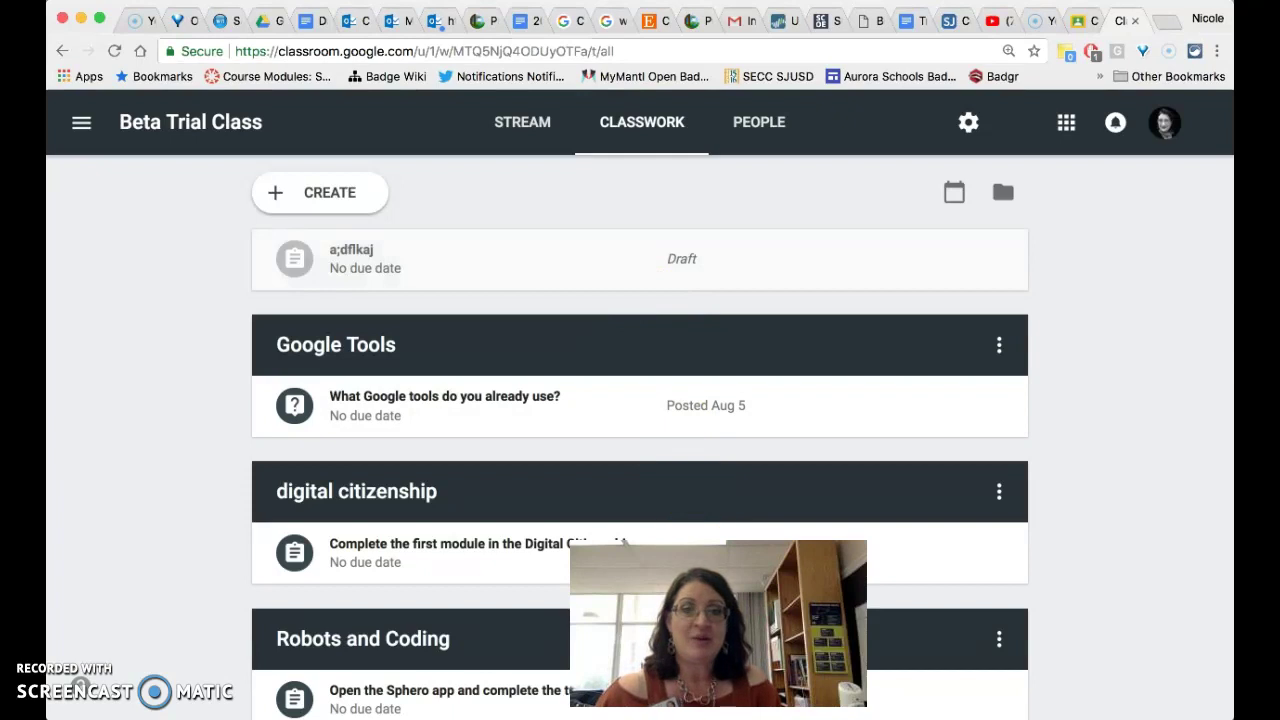
drag(622, 540, 981, 553)
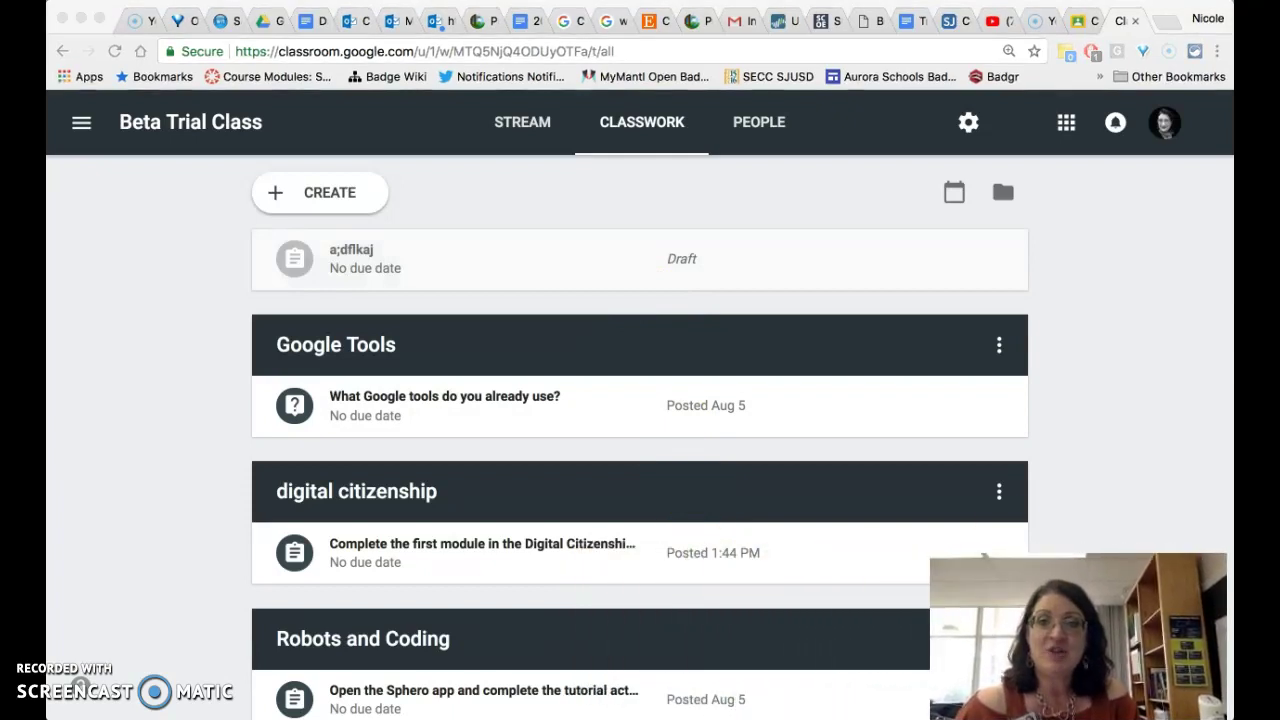
click(947, 260)
click(999, 259)
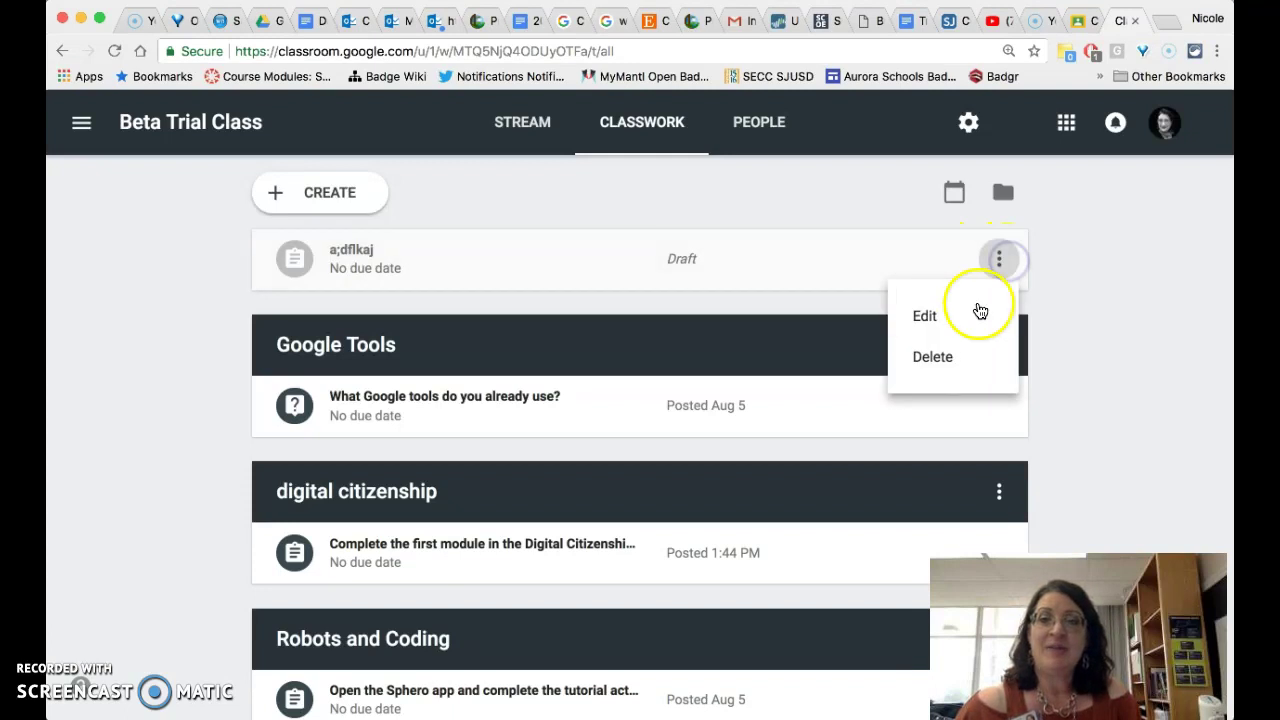
click(935, 355)
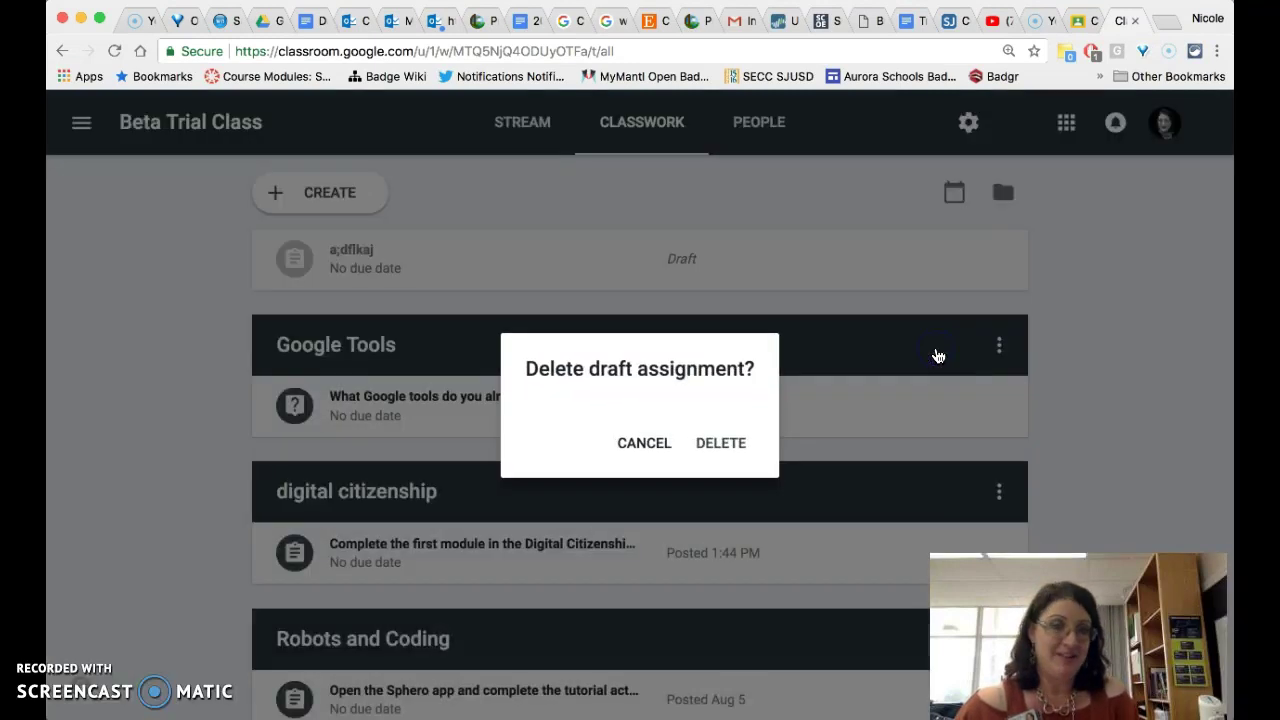
click(711, 450)
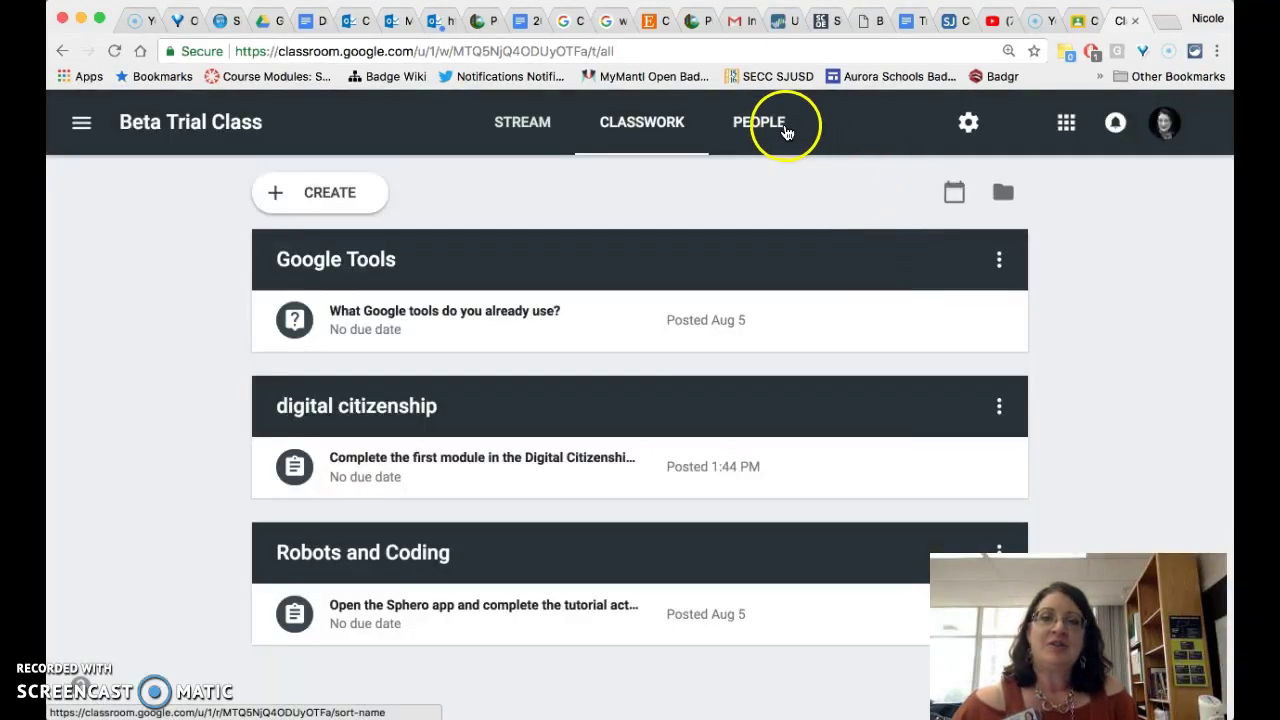
- On the People page, start an Invite teachers dialog and cancel it
click(787, 133)
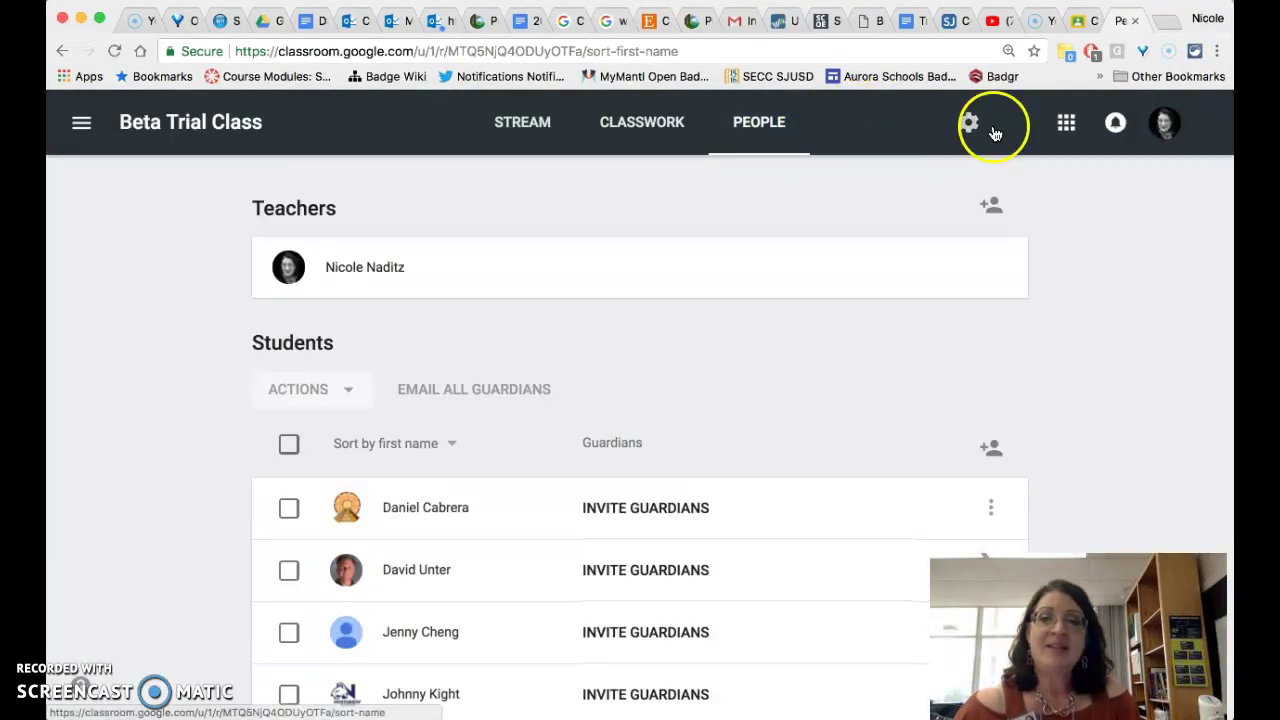
click(989, 204)
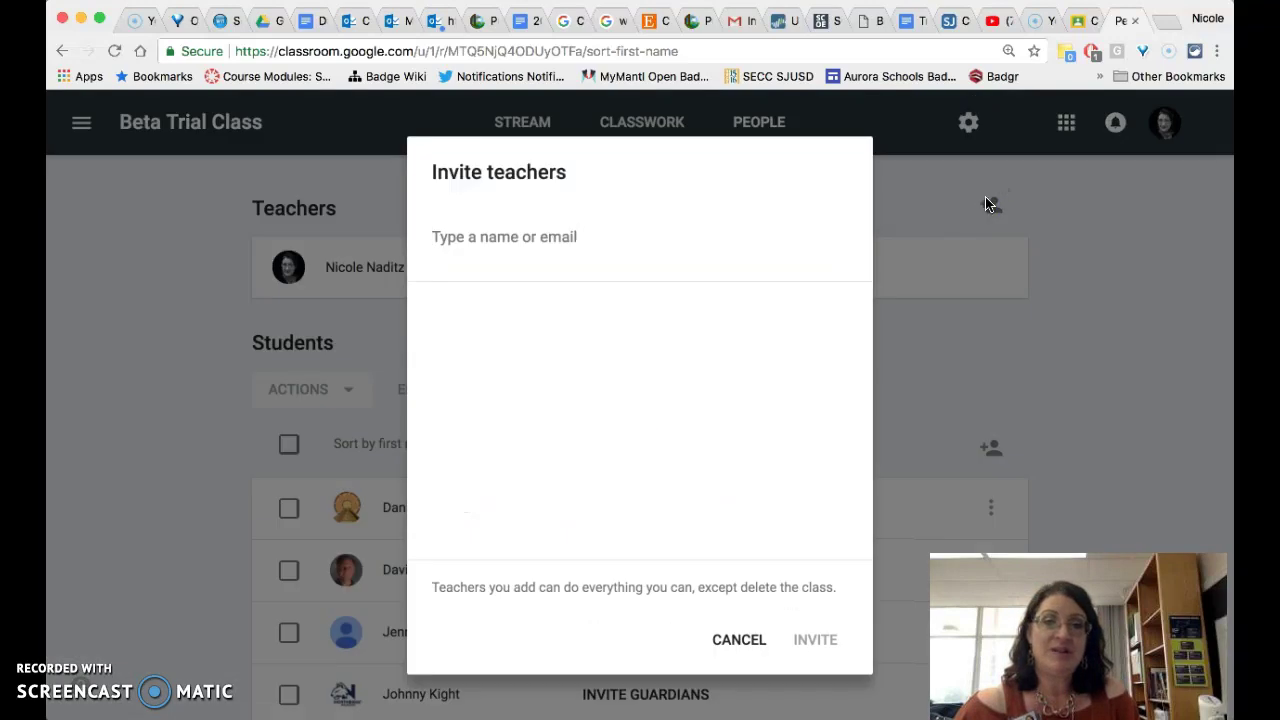
click(742, 645)
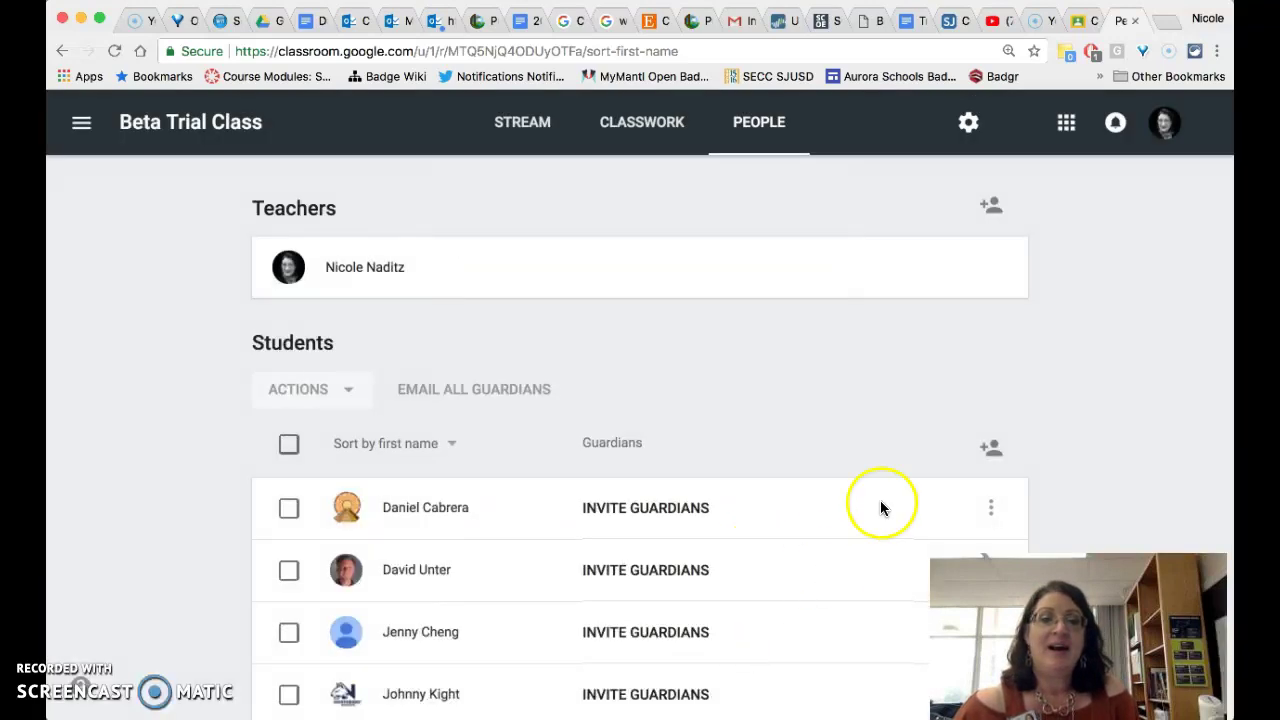
- Tick the first student to view bulk ACTIONS, then bring up Class settings
scroll(491, 460, down, 2)
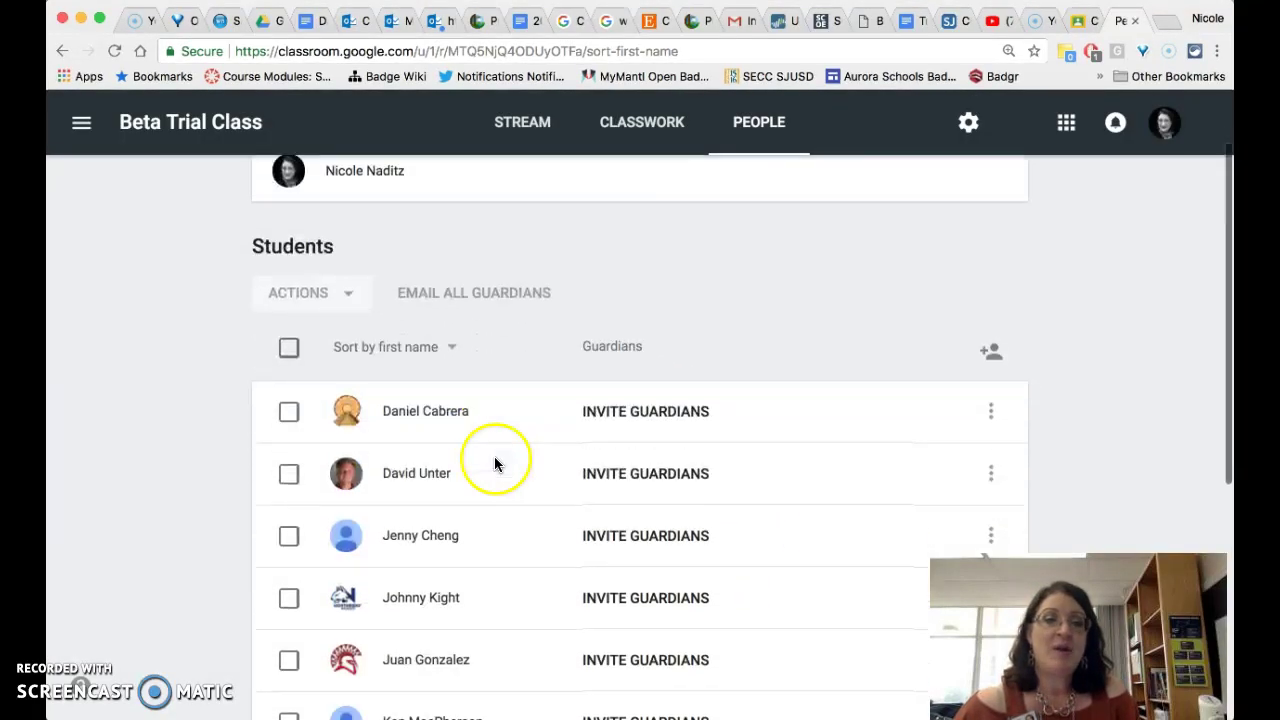
click(287, 415)
click(355, 303)
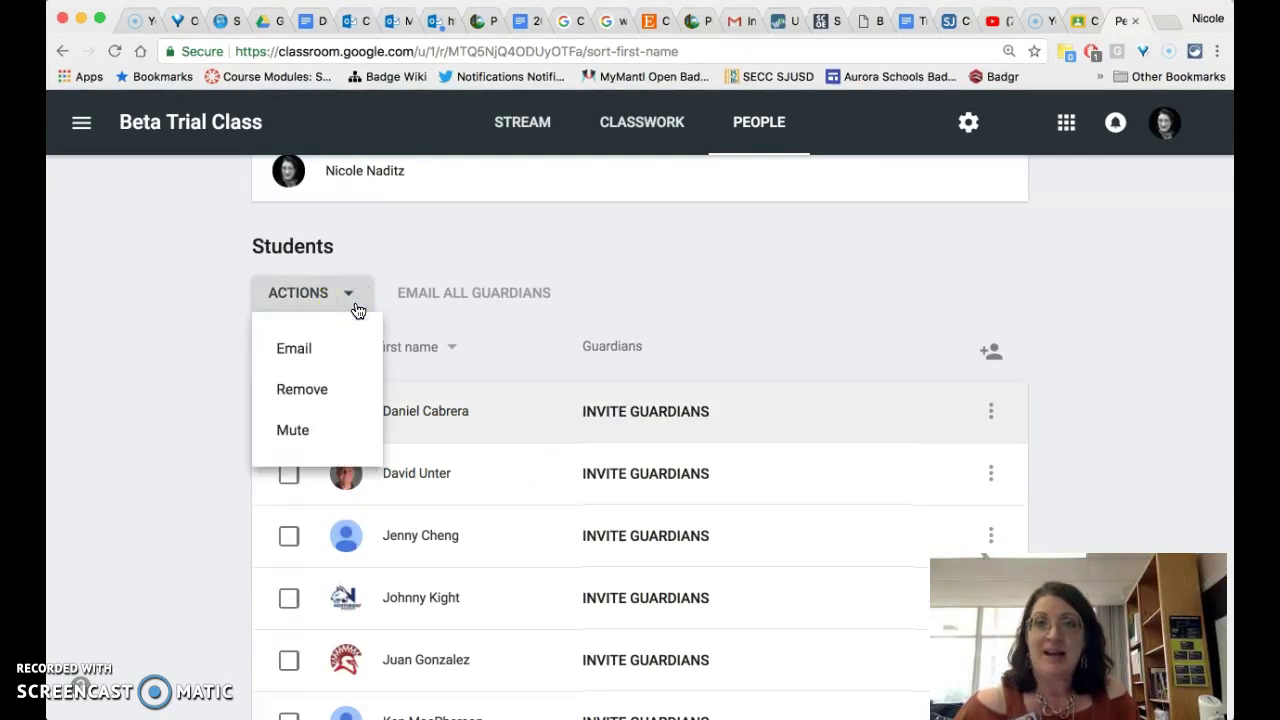
scroll(354, 309, up, 2)
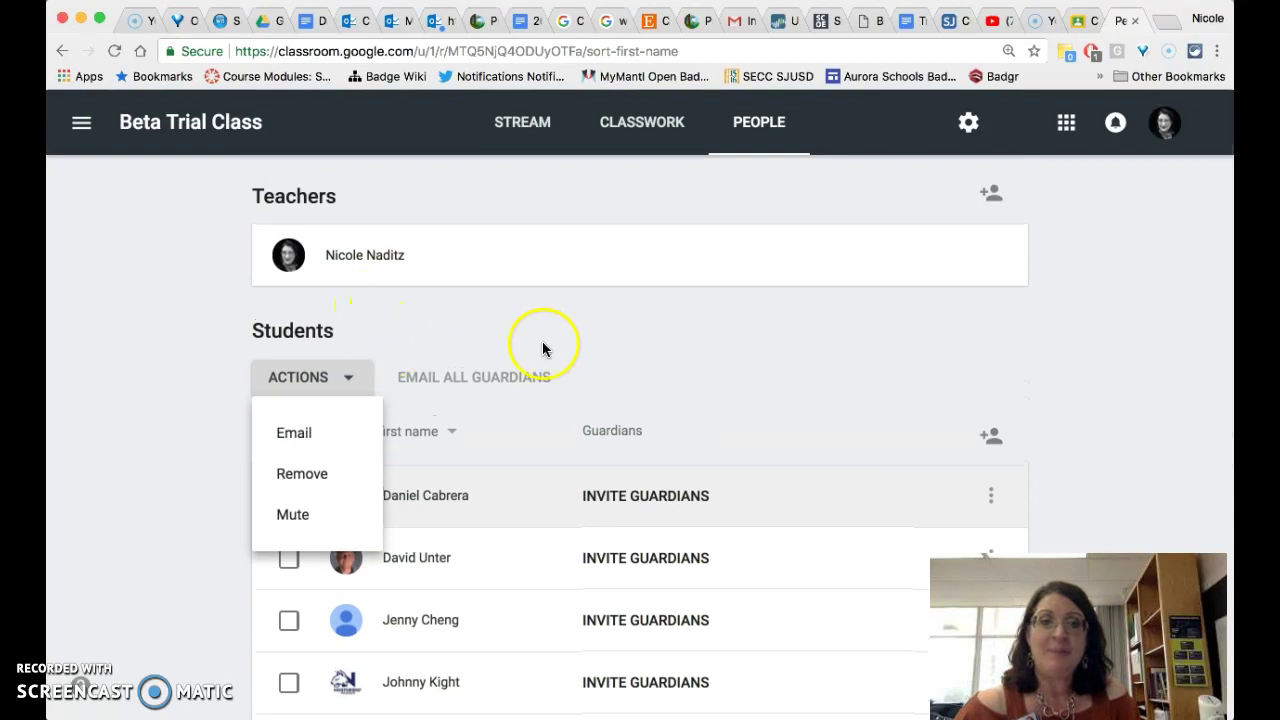
click(591, 358)
click(967, 124)
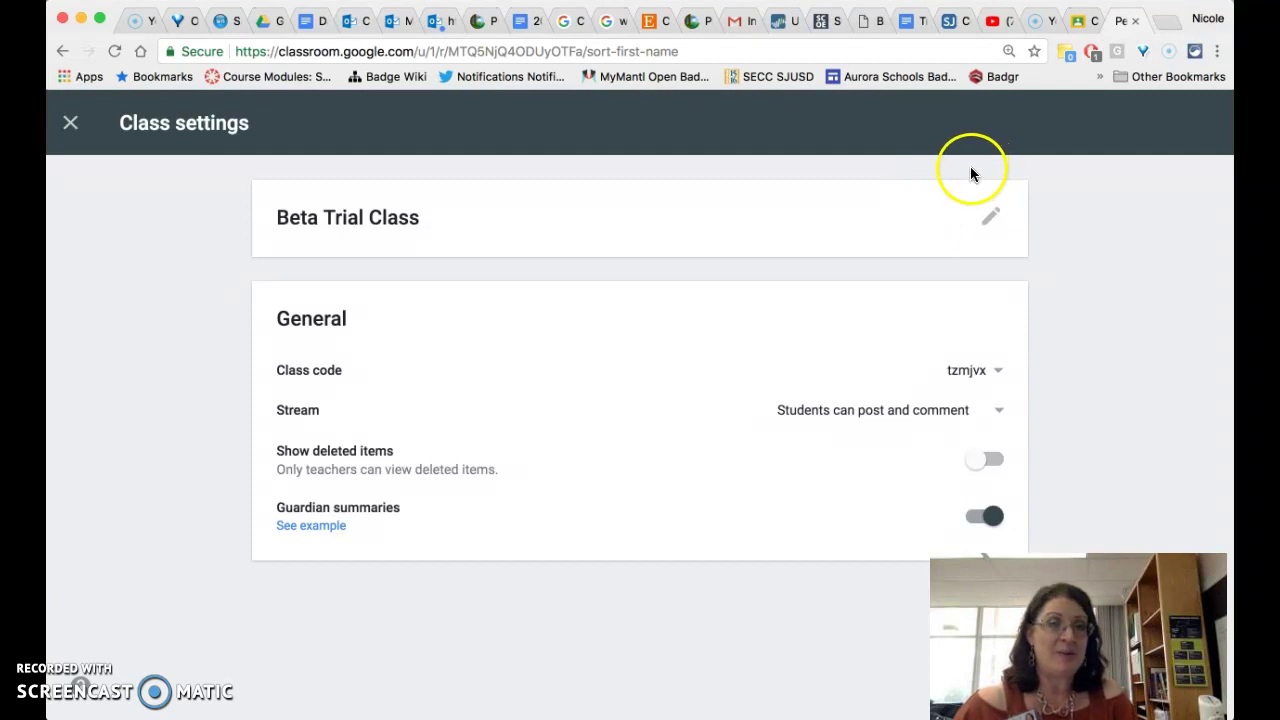
click(990, 217)
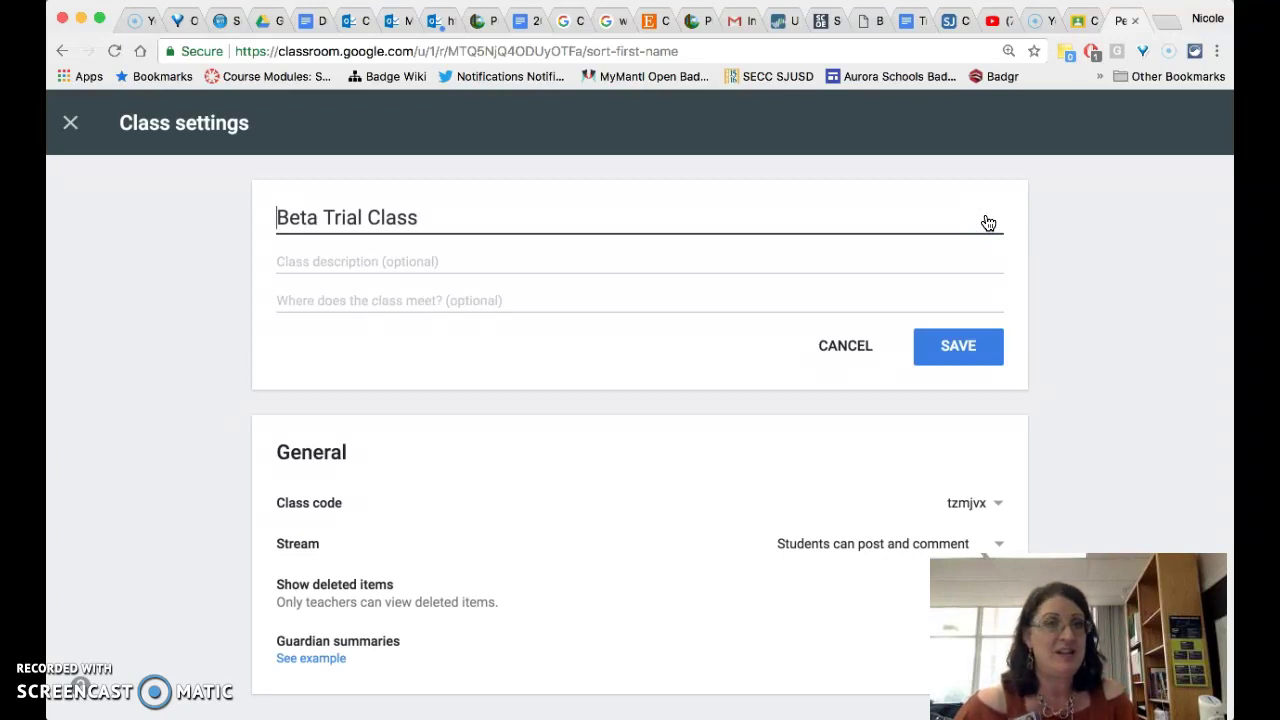
click(815, 356)
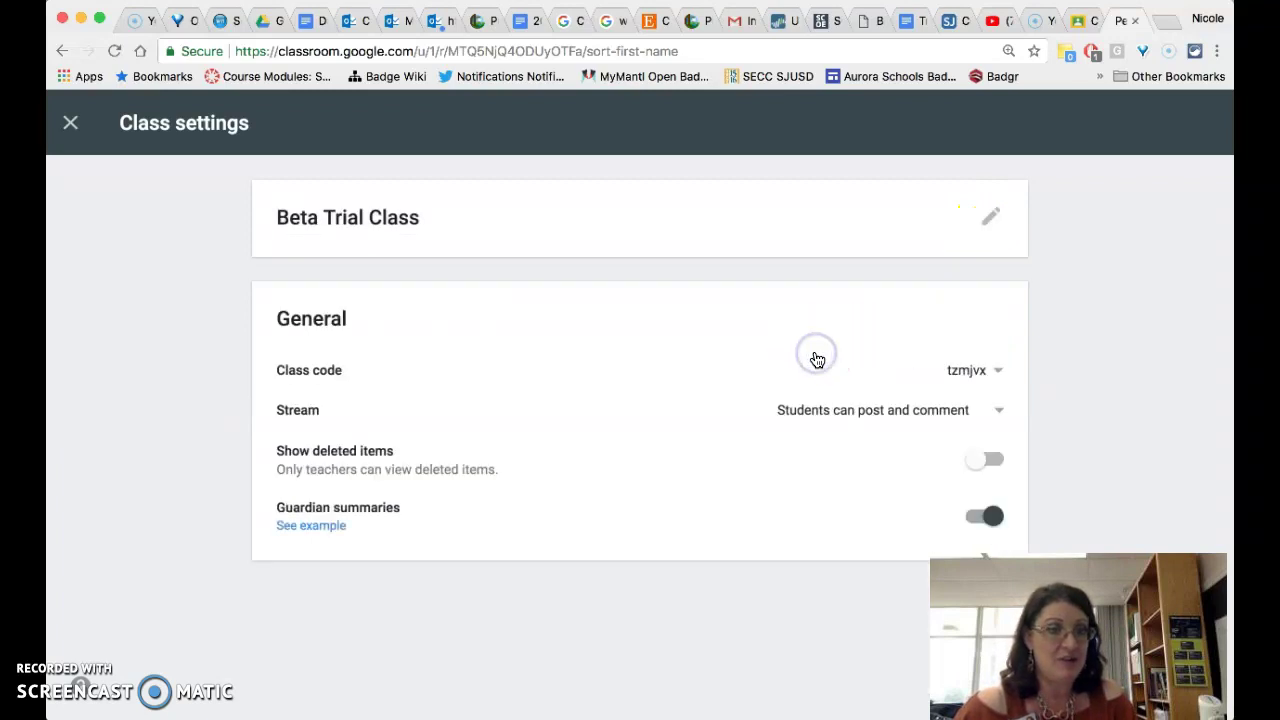
click(995, 372)
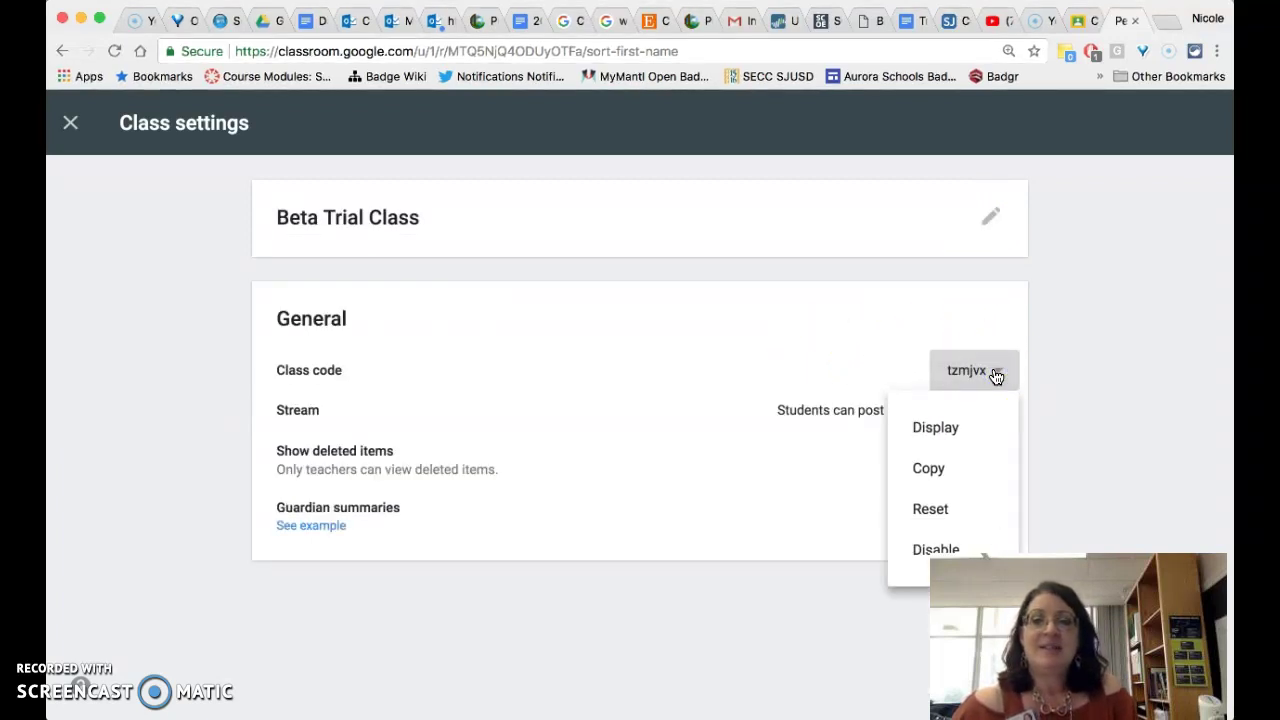
click(1057, 390)
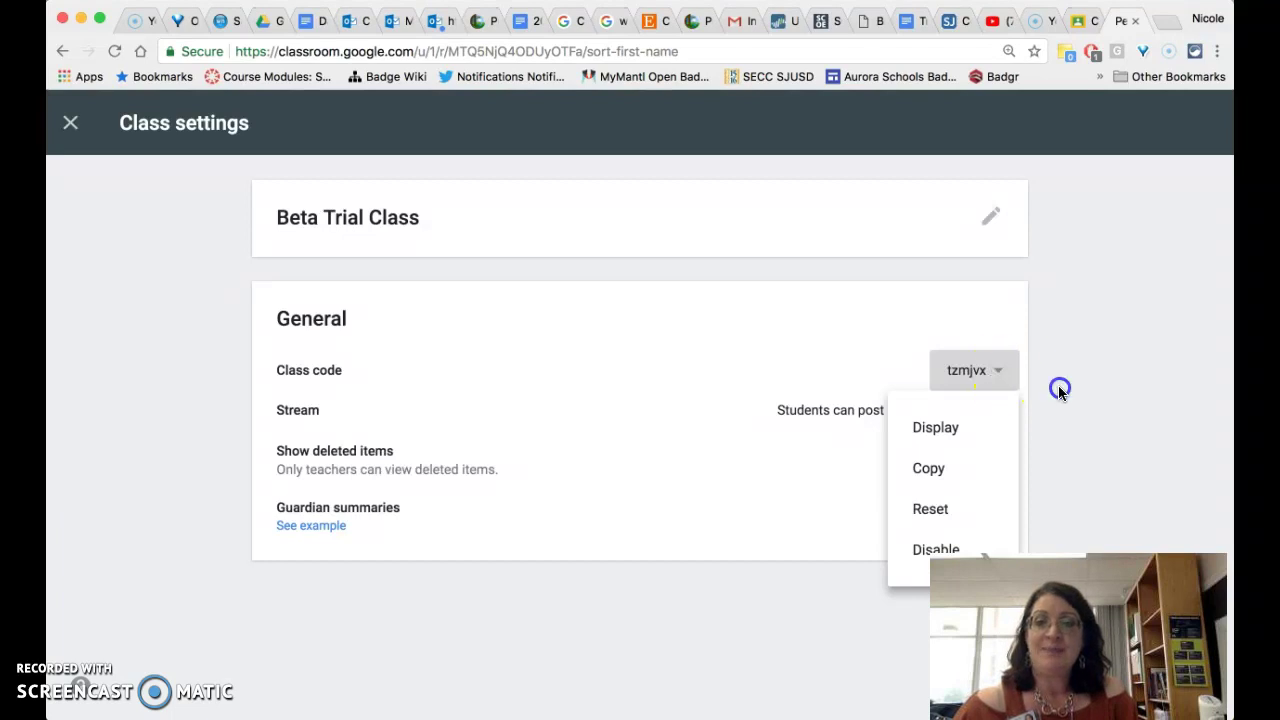
click(998, 410)
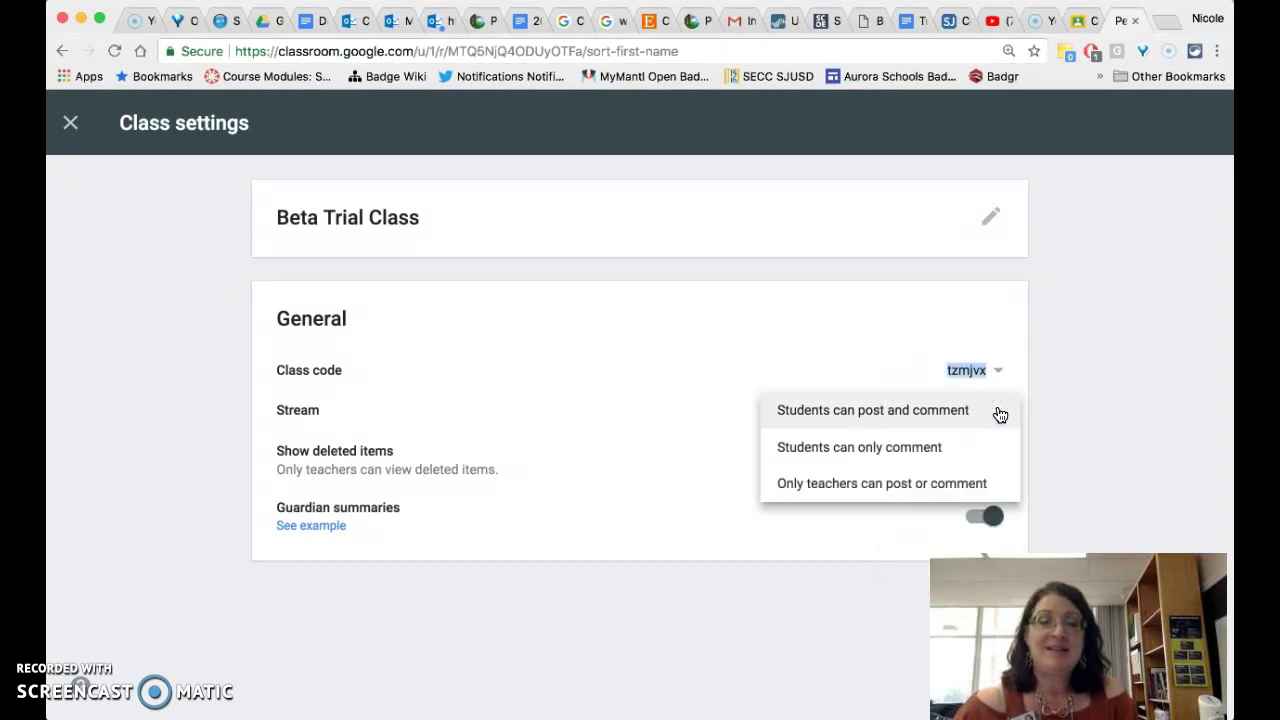
click(1053, 427)
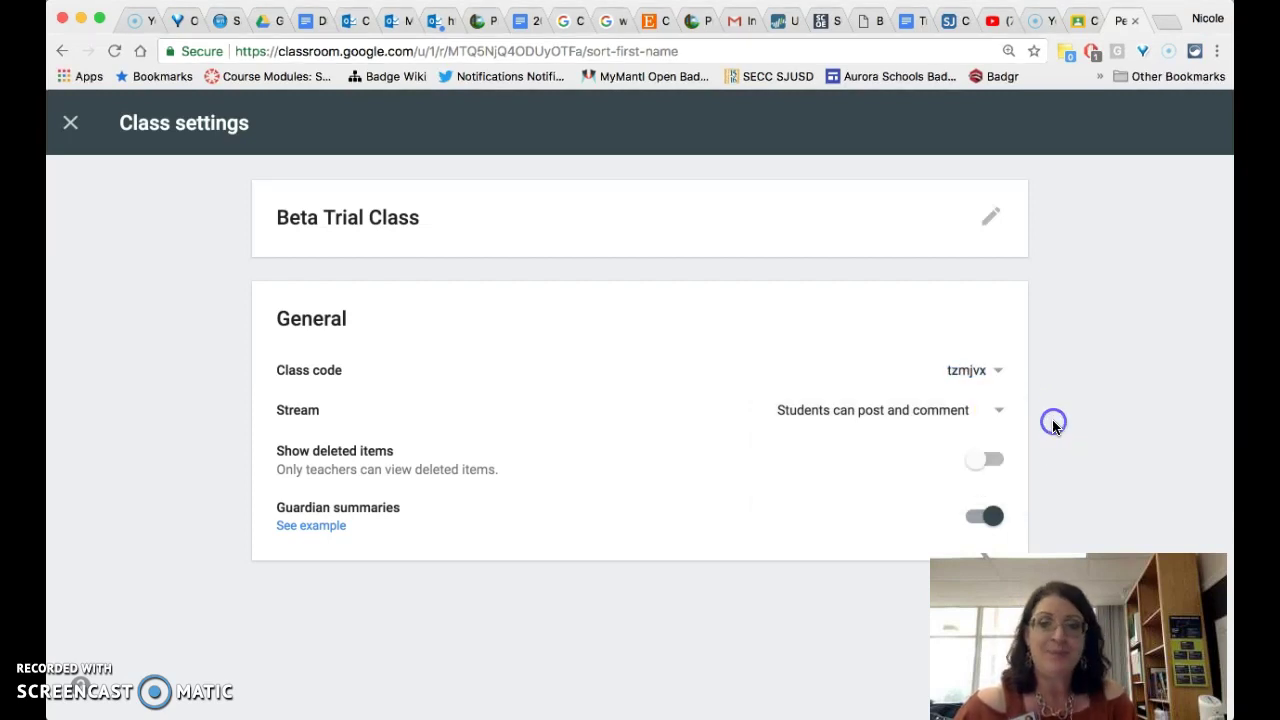
click(979, 458)
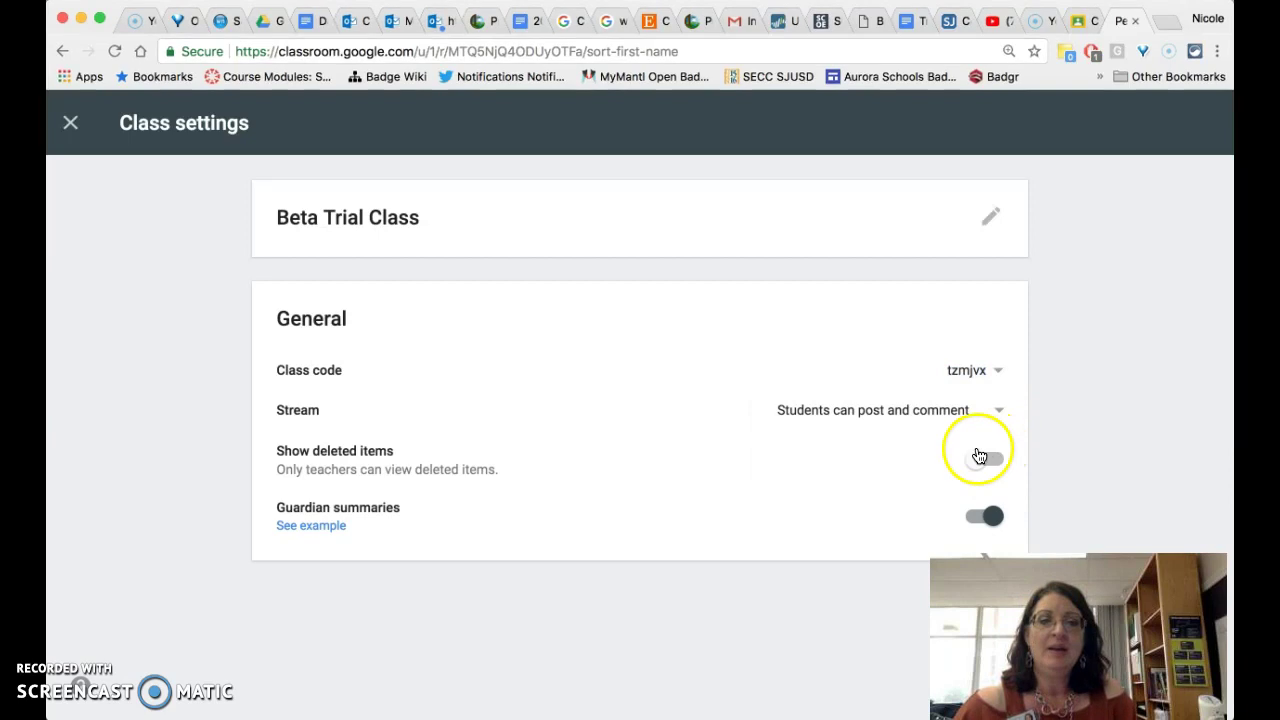
- Leave Class settings and expand the Digital Citizenship assignment on Classwork: 3 turned in, 9 assigned
click(71, 124)
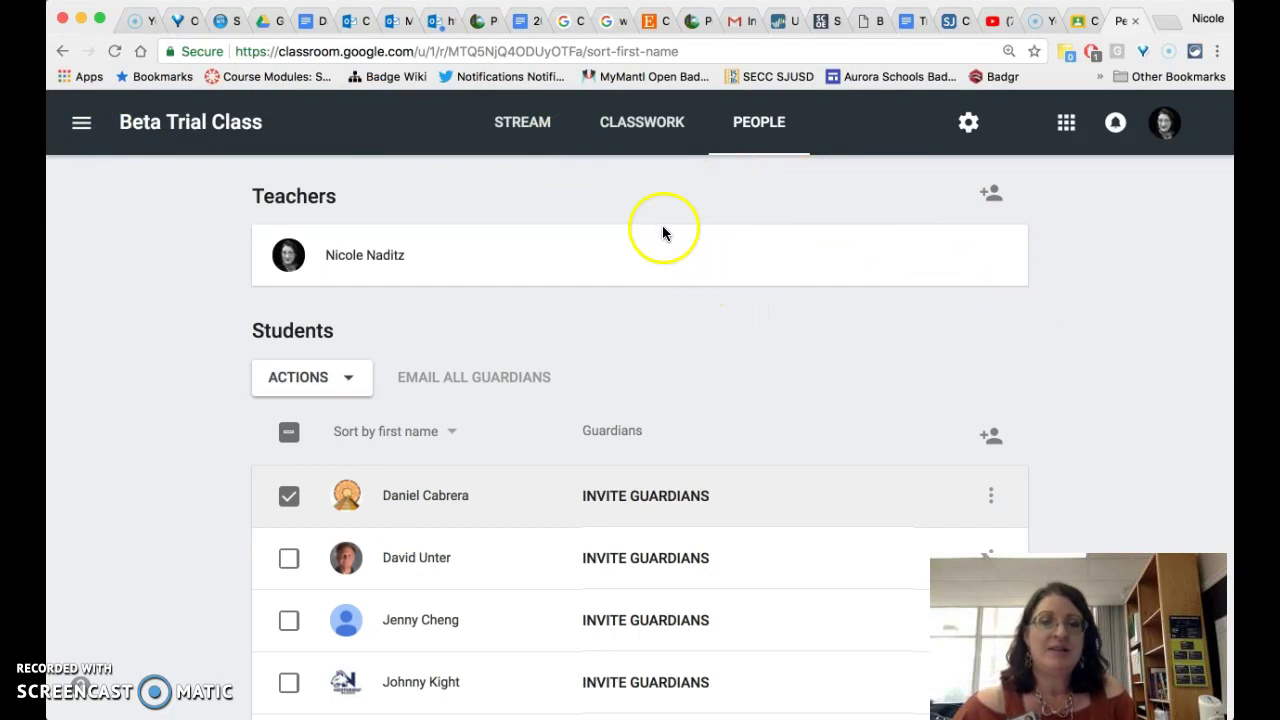
click(652, 130)
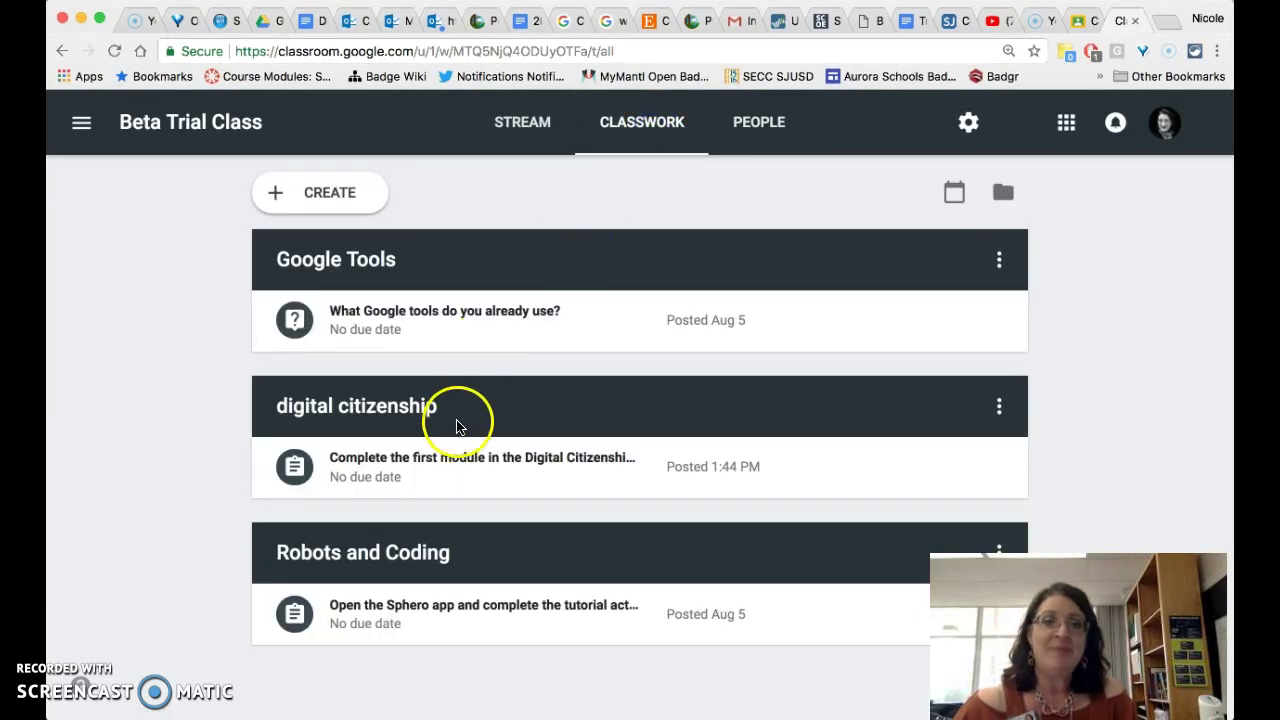
click(445, 460)
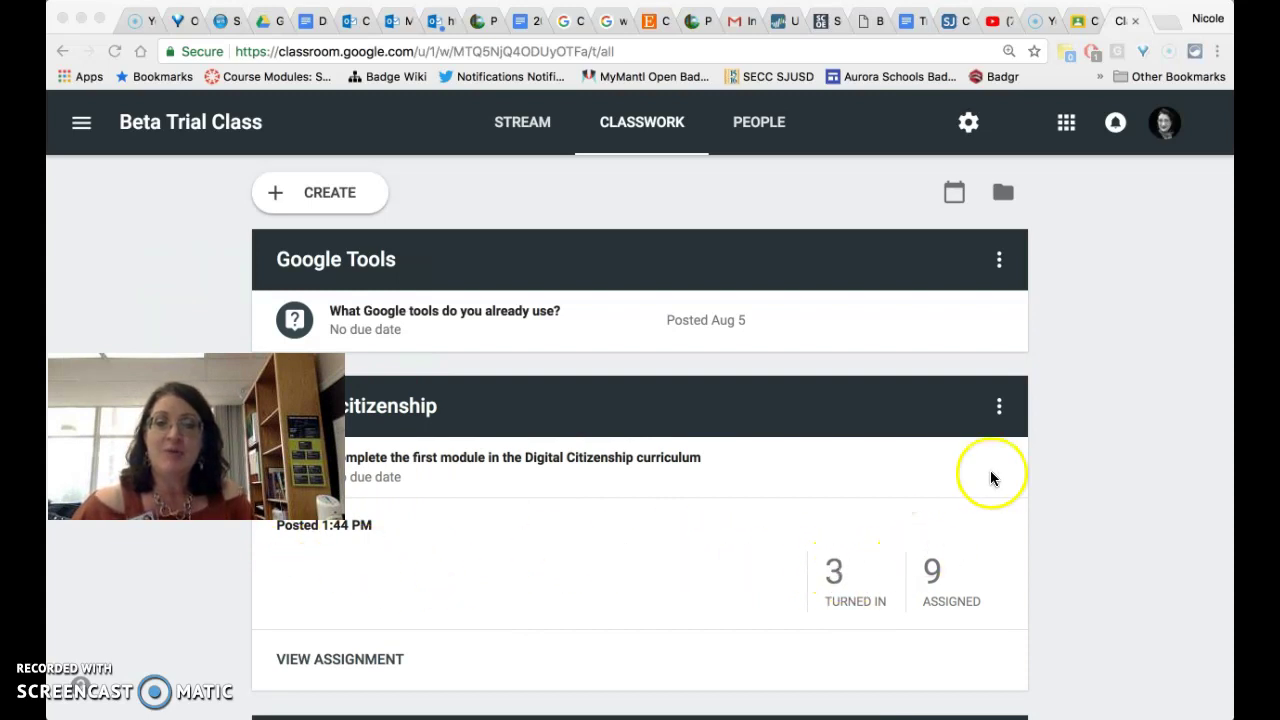
- Open the first turned-in student's '4-5 Supervision Schedule 18-19' spreadsheet in the grading view
click(330, 658)
click(332, 660)
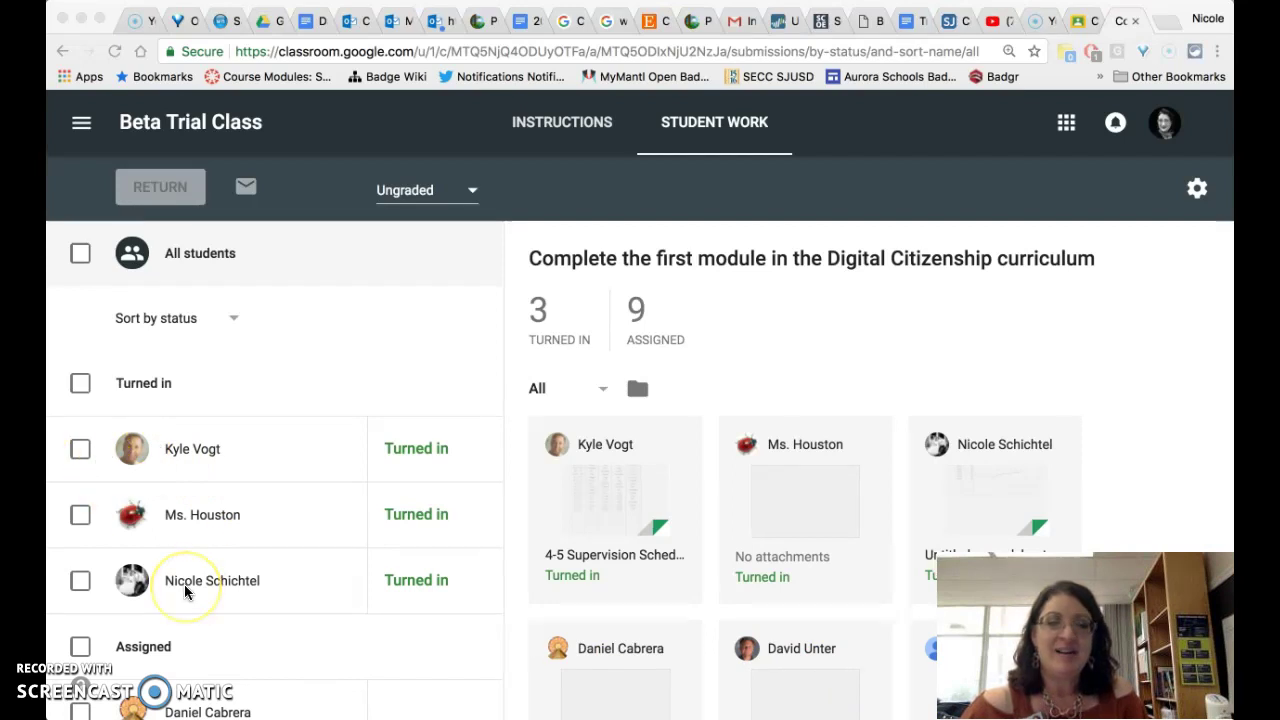
click(620, 495)
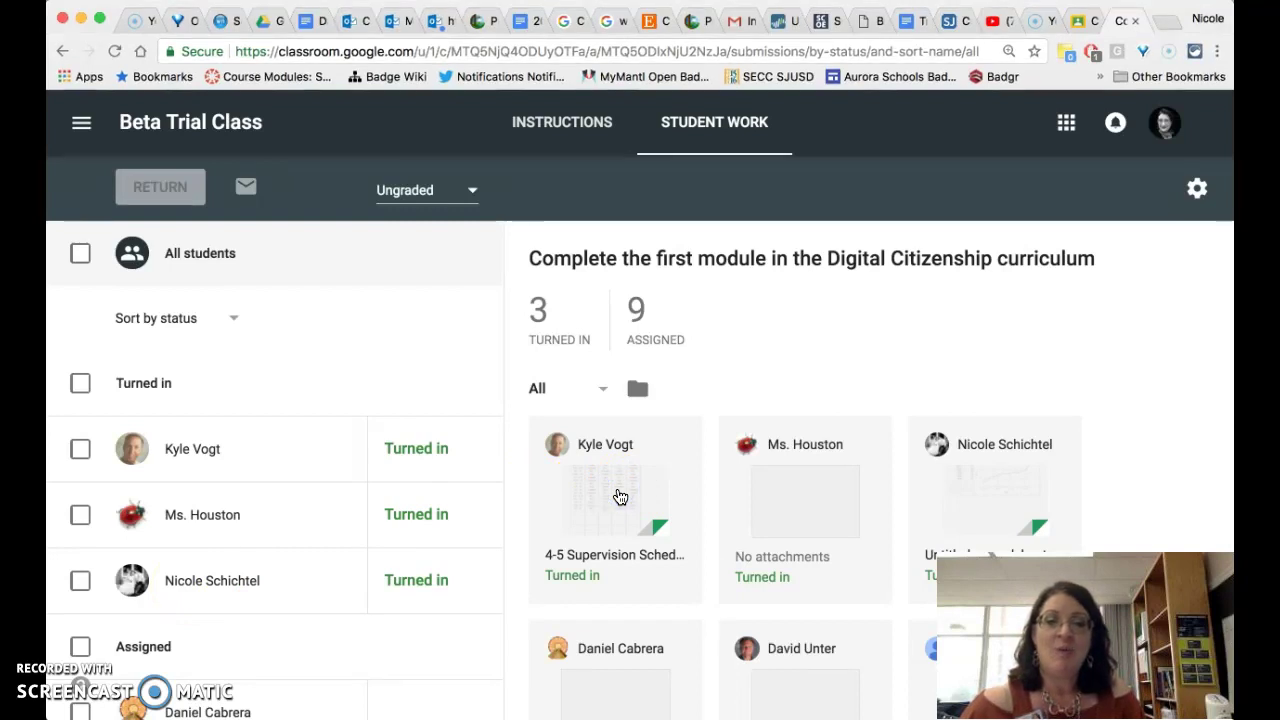
click(620, 497)
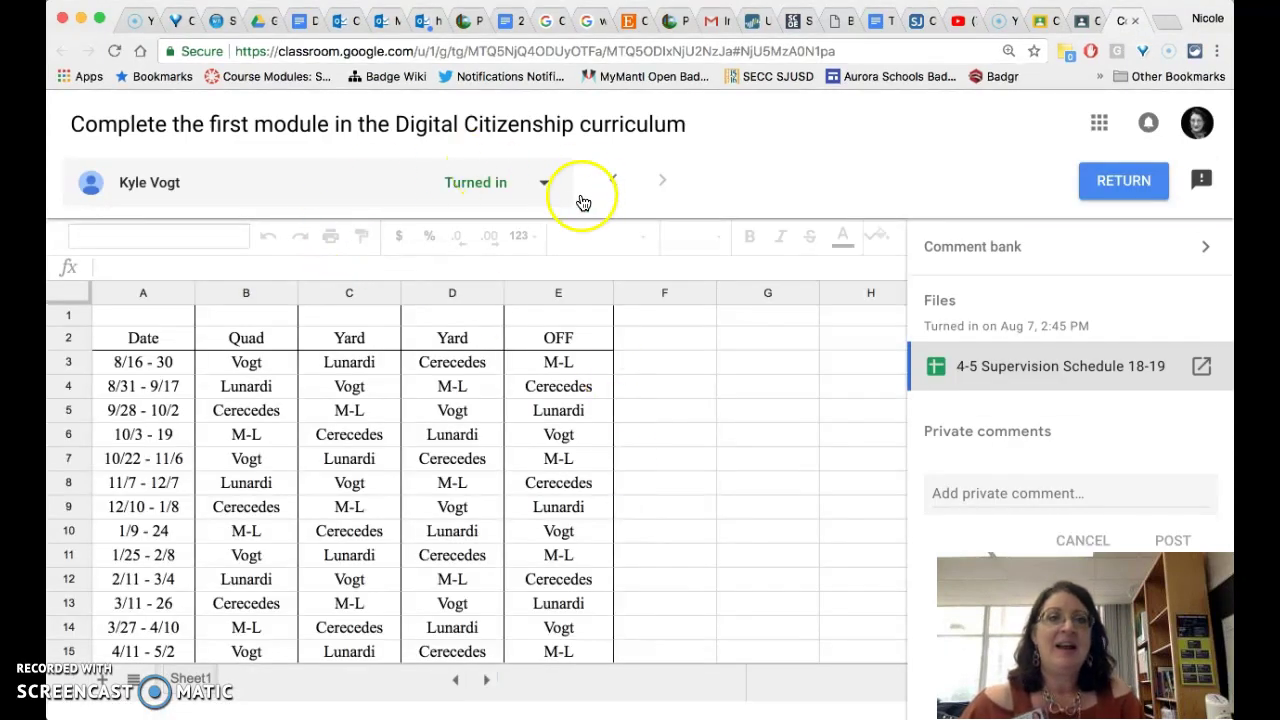
- Switch to another turned-in student's submission from the student dropdown list
click(546, 182)
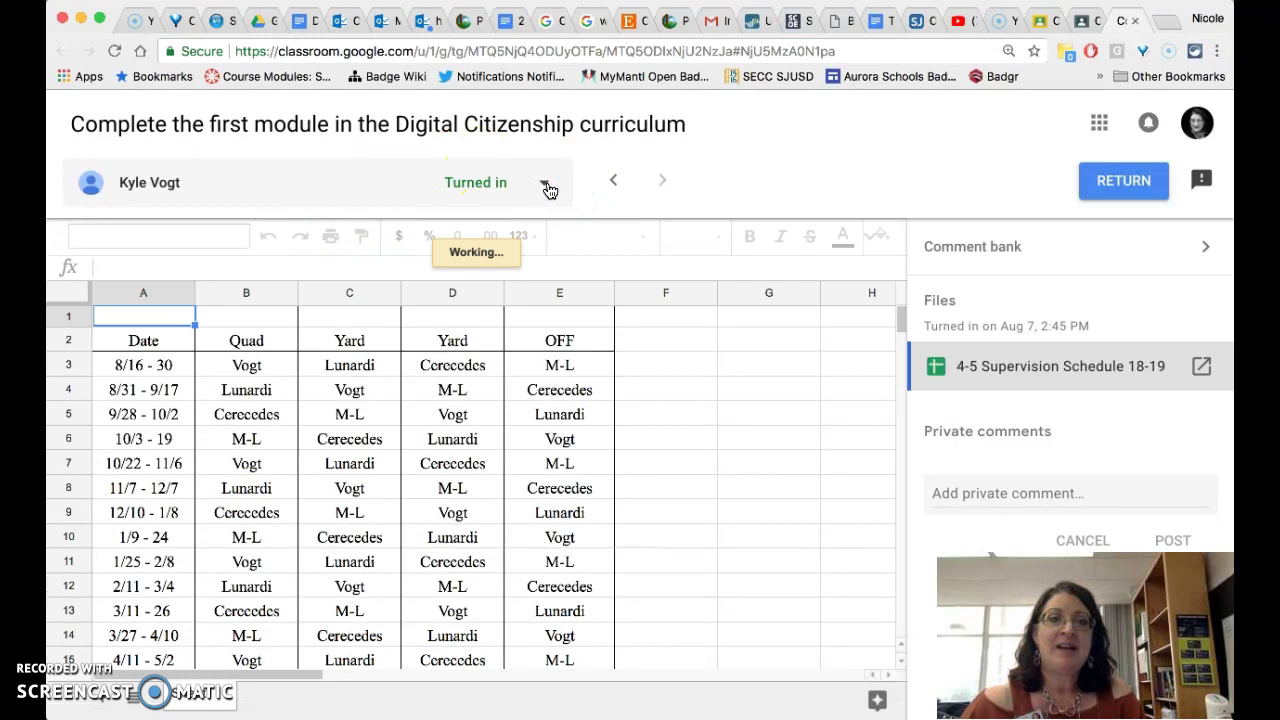
click(546, 184)
click(446, 270)
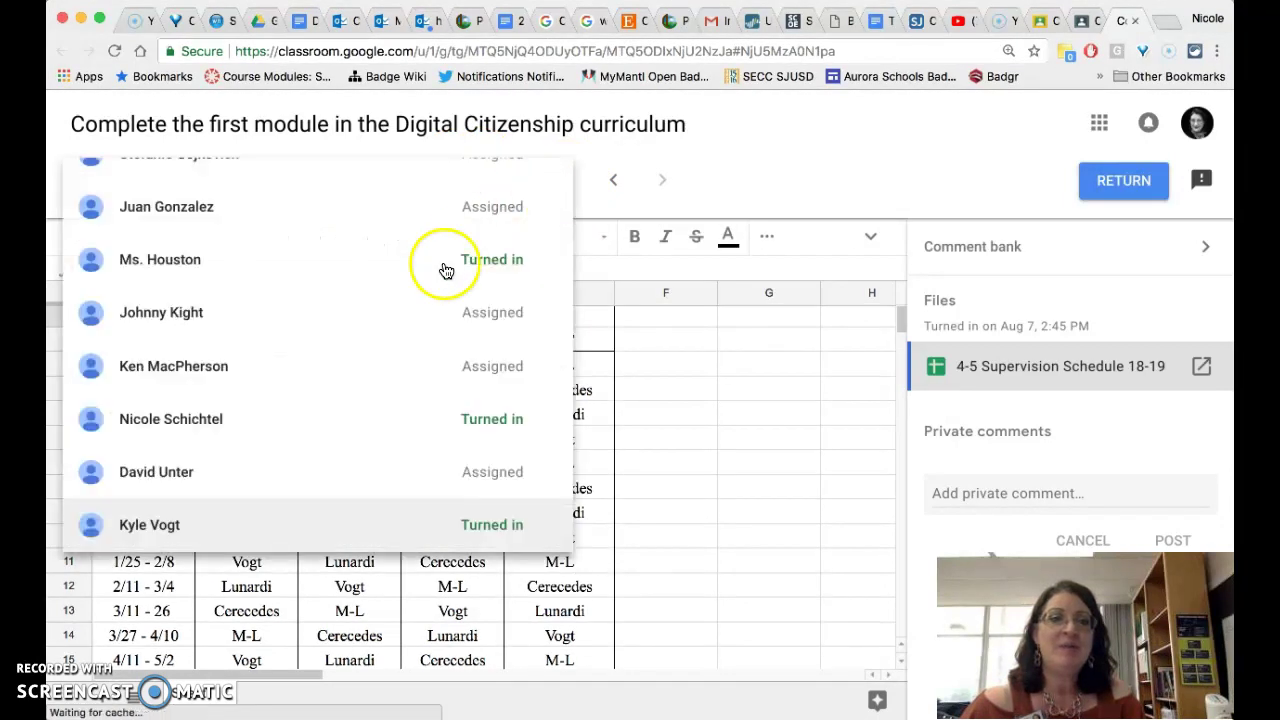
click(224, 423)
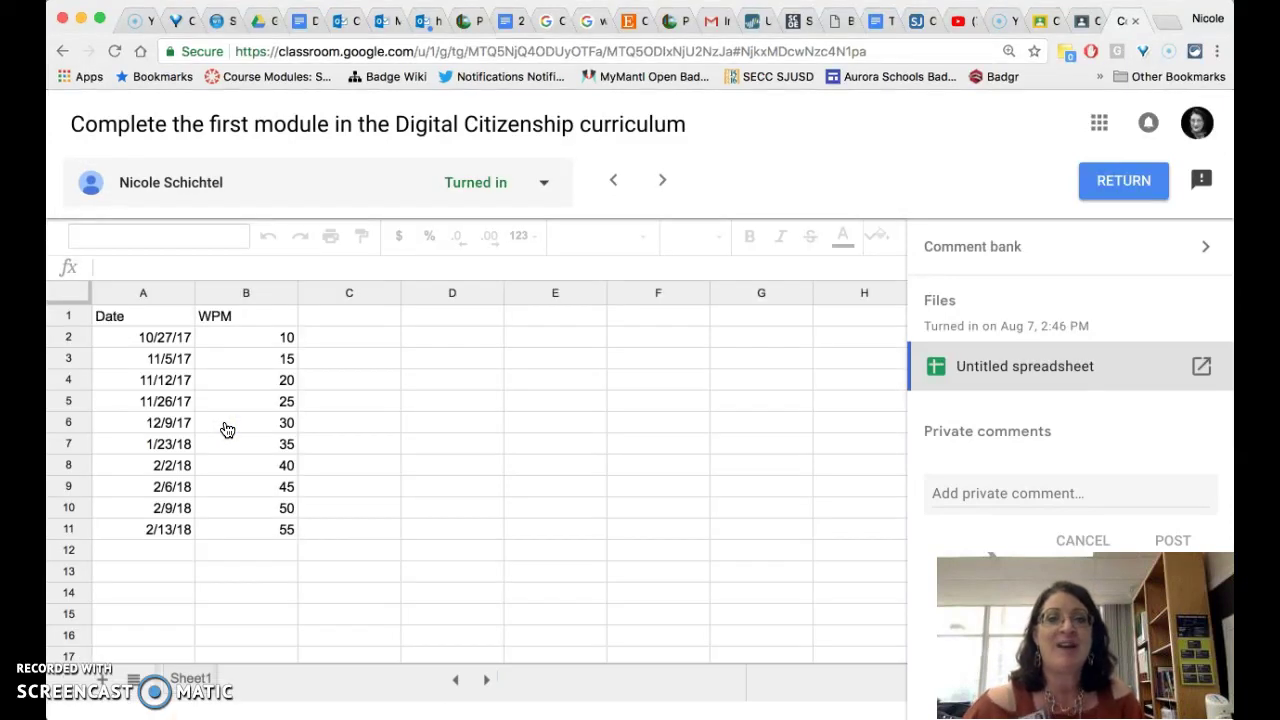
- Step through students to a turned-in submission with no files, then view the comment bank
click(663, 181)
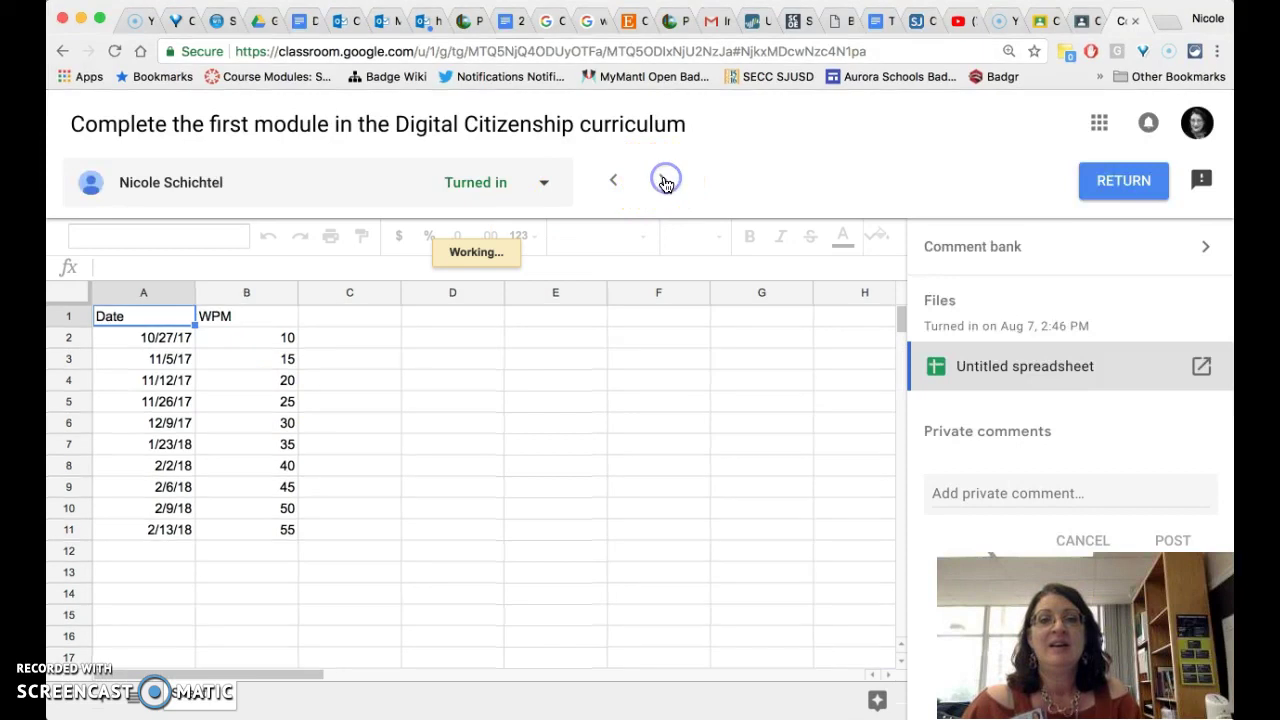
click(658, 181)
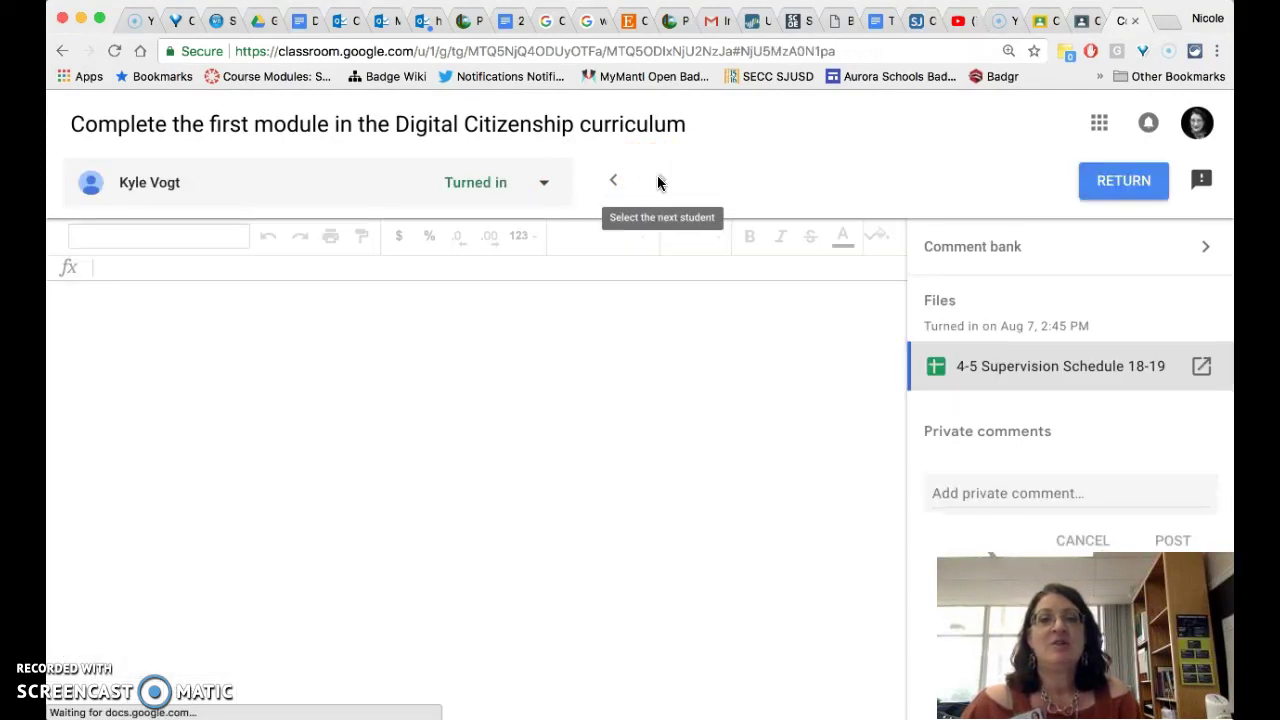
click(612, 183)
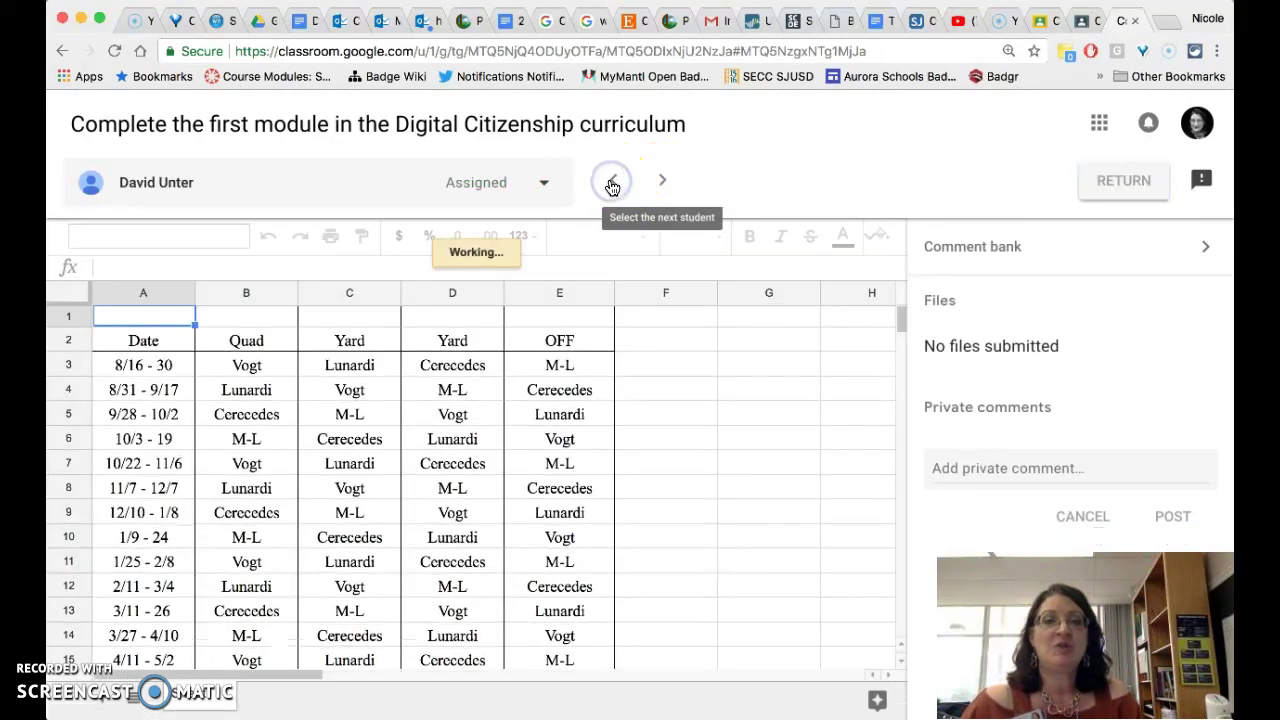
click(611, 183)
click(611, 183)
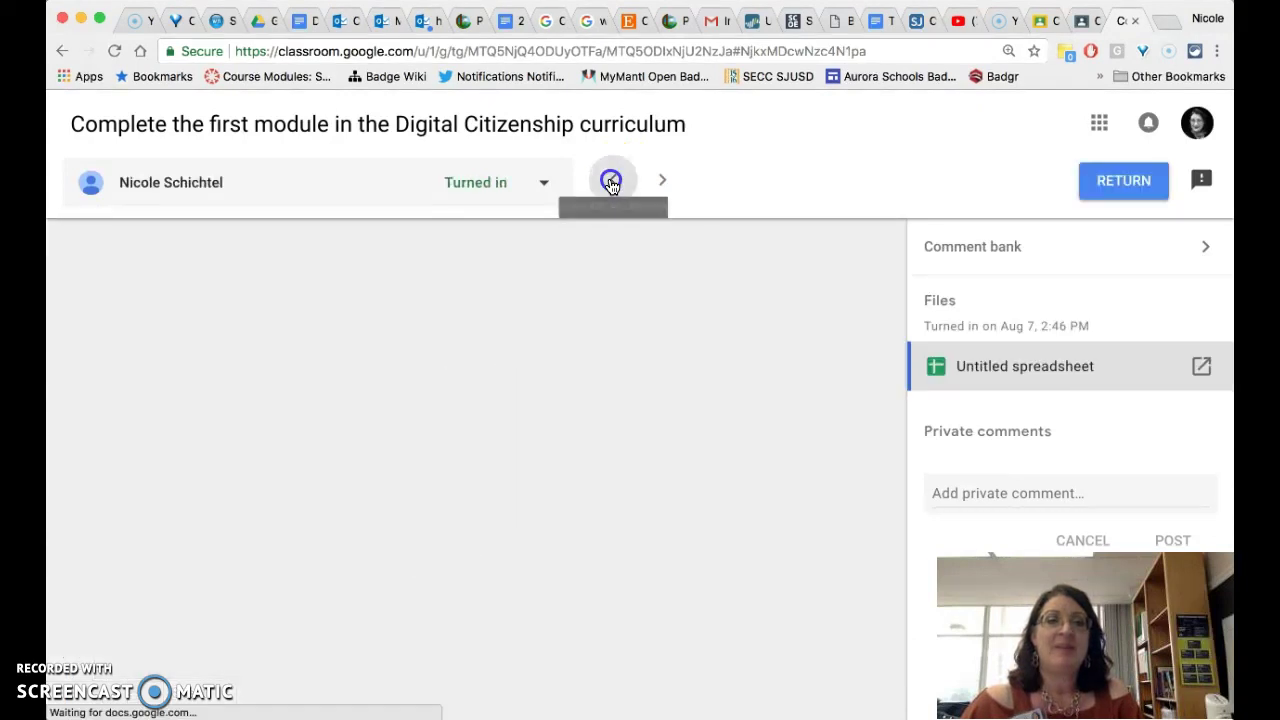
click(611, 183)
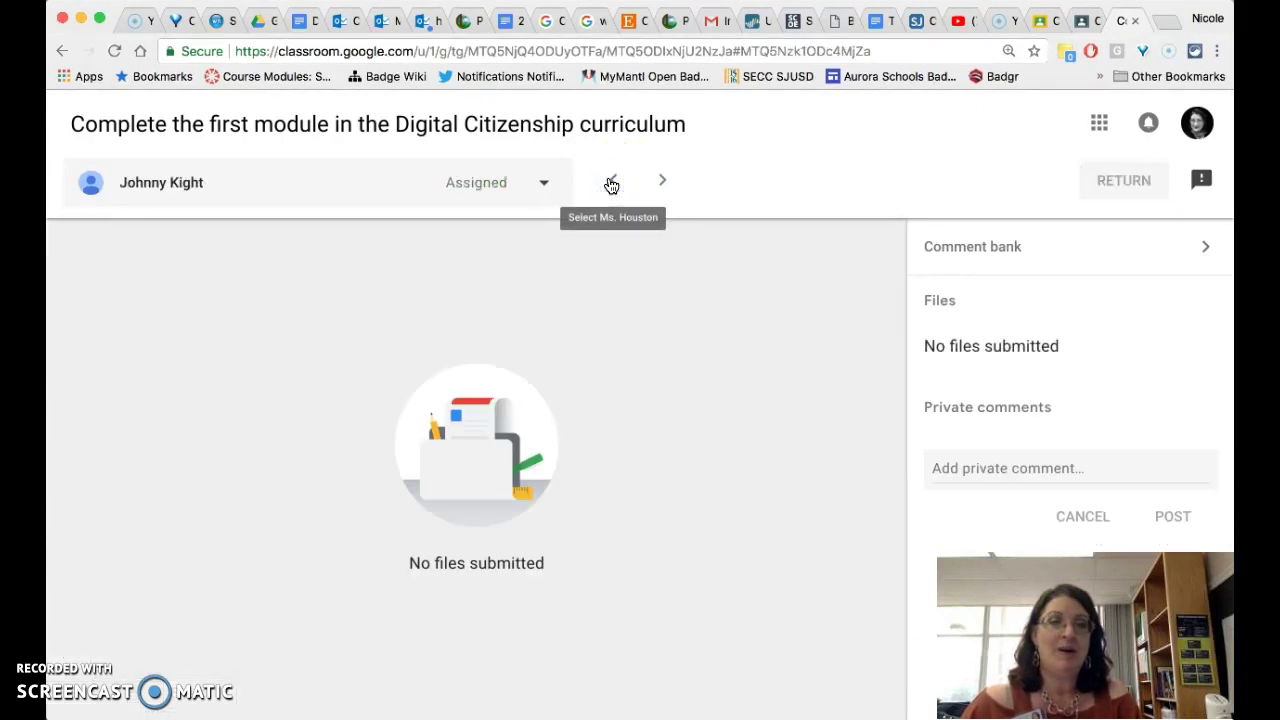
click(610, 183)
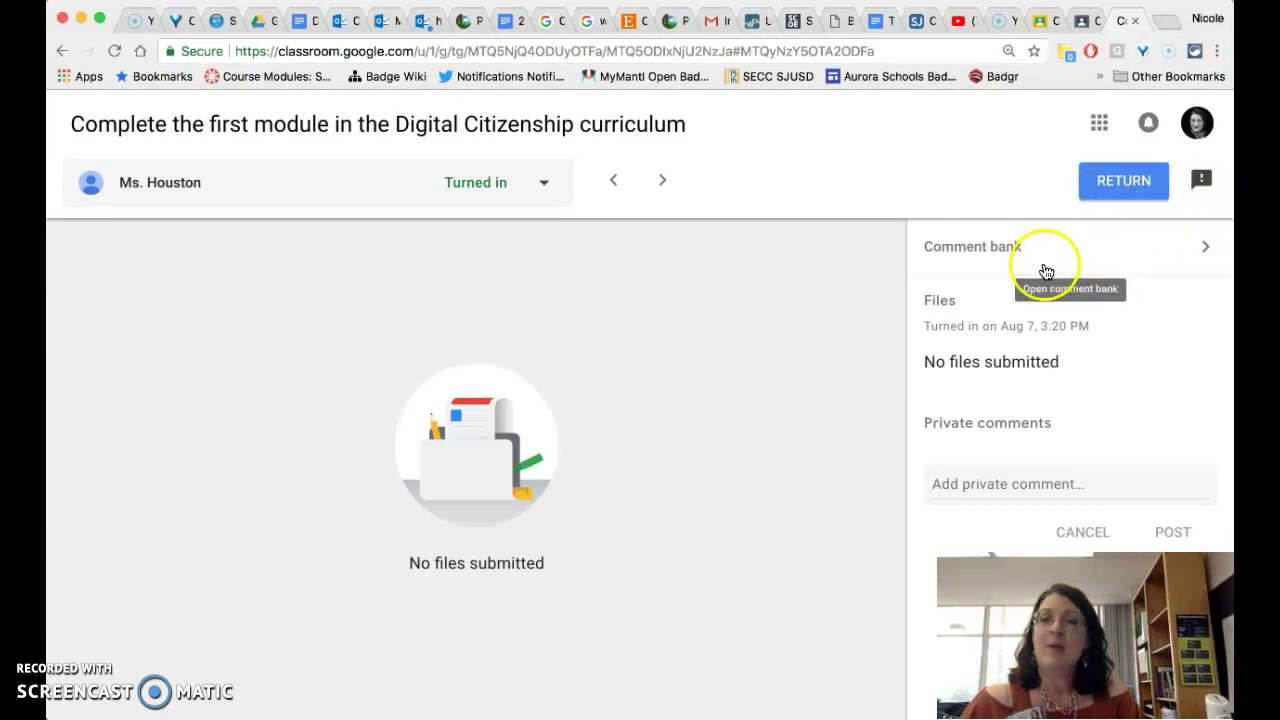
click(1003, 246)
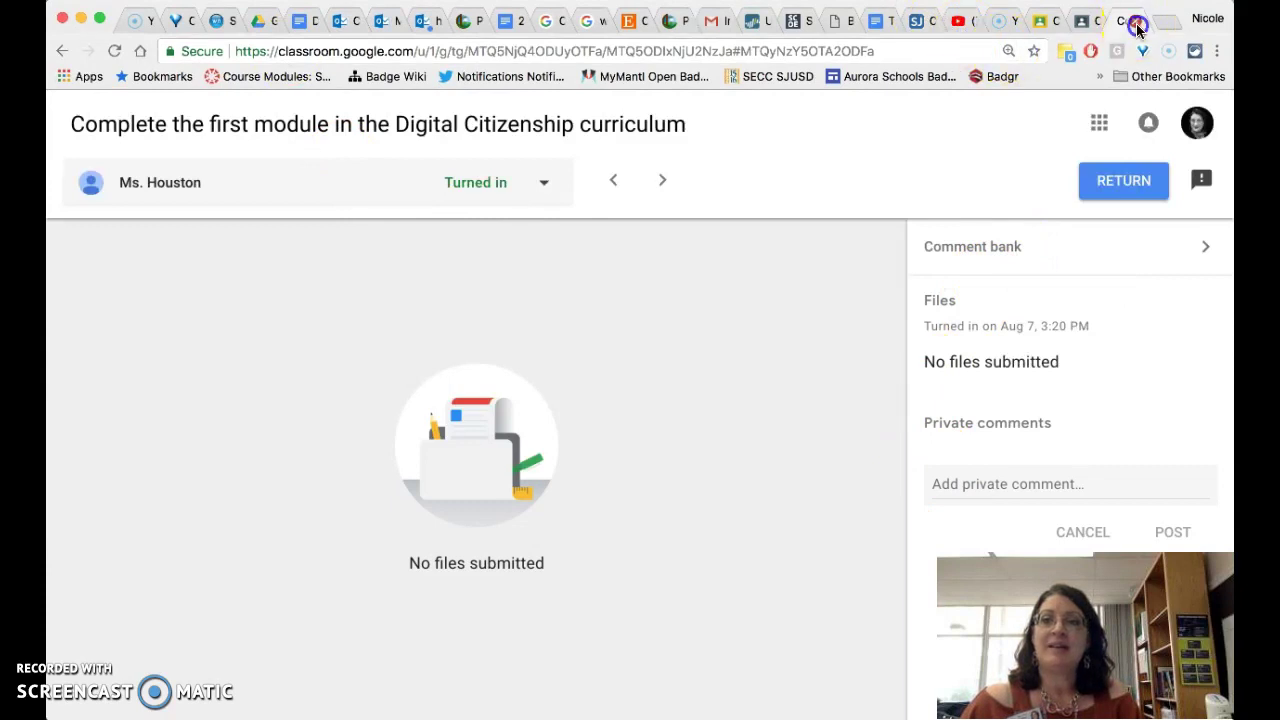
- On Digital Citizenship's Student Work list, select all three turned-in students to return their work
click(1137, 28)
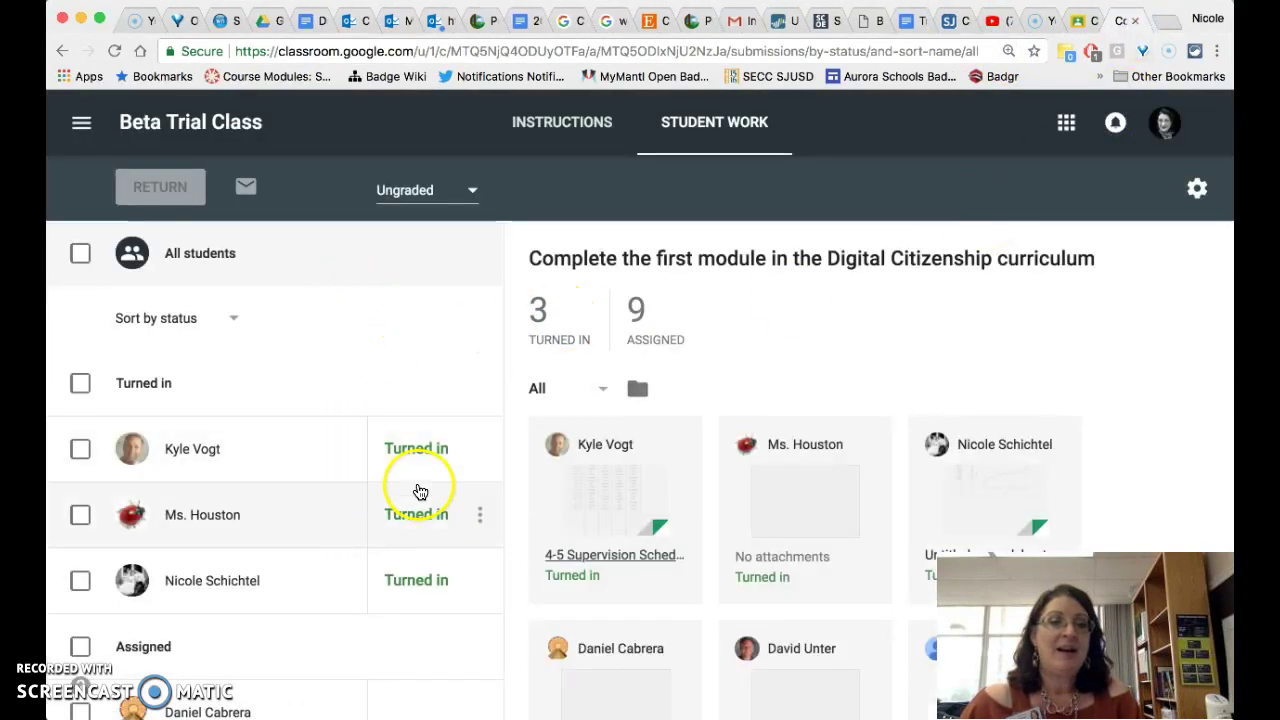
click(478, 455)
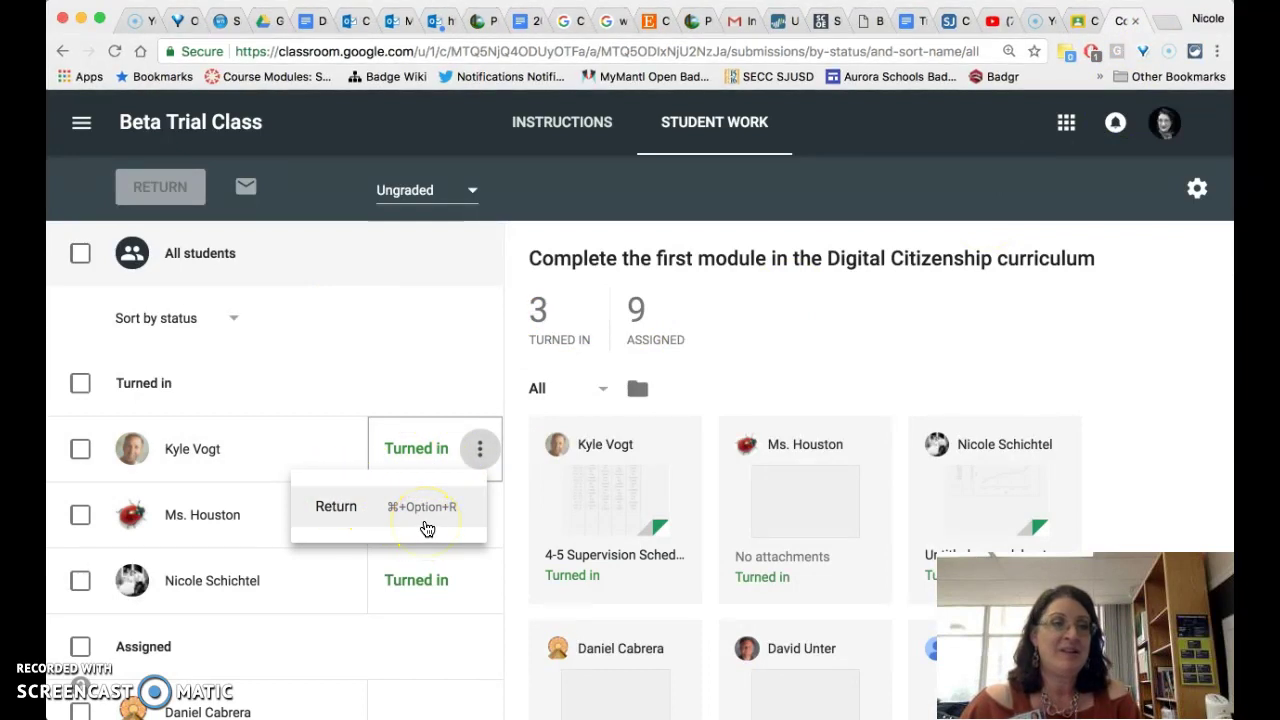
click(83, 386)
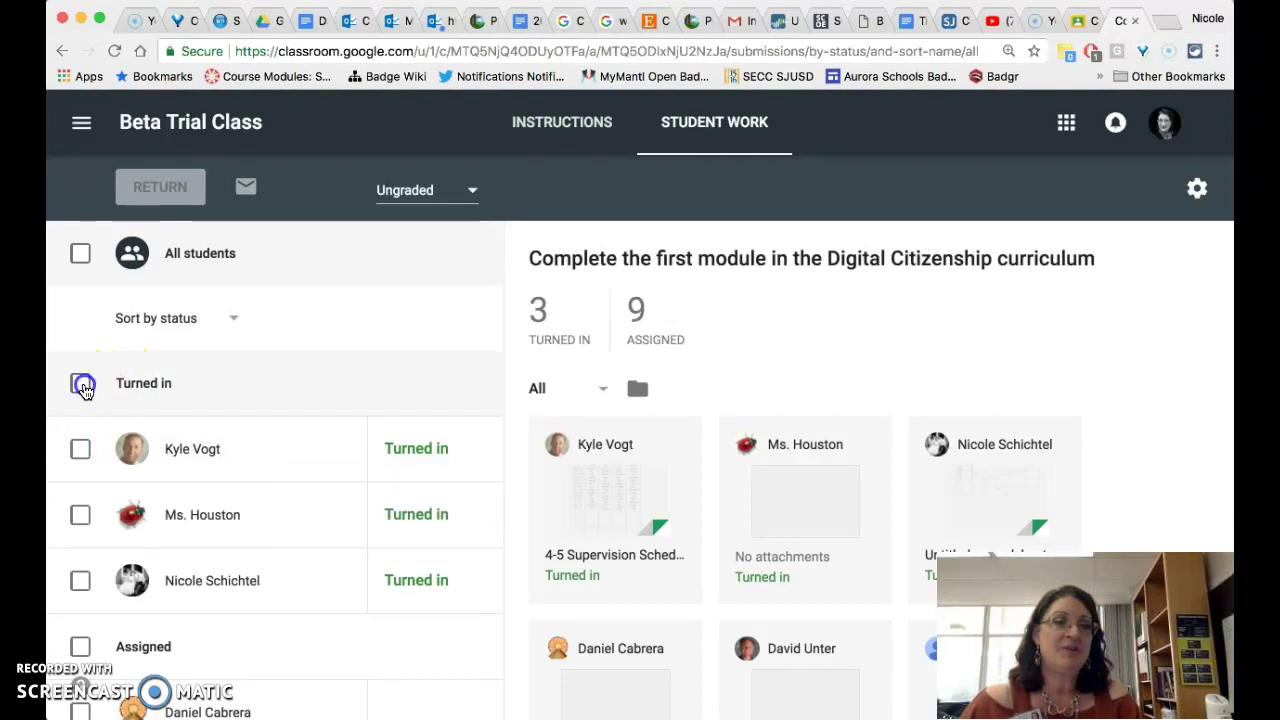
click(81, 385)
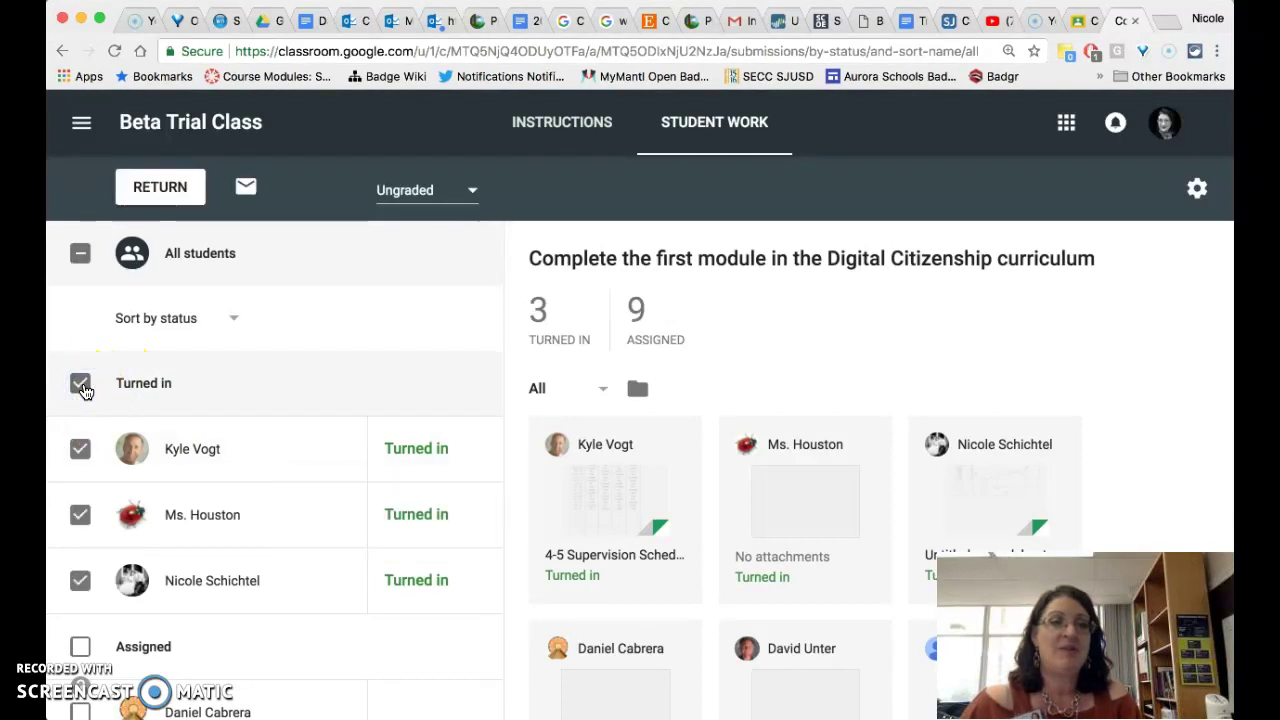
click(160, 189)
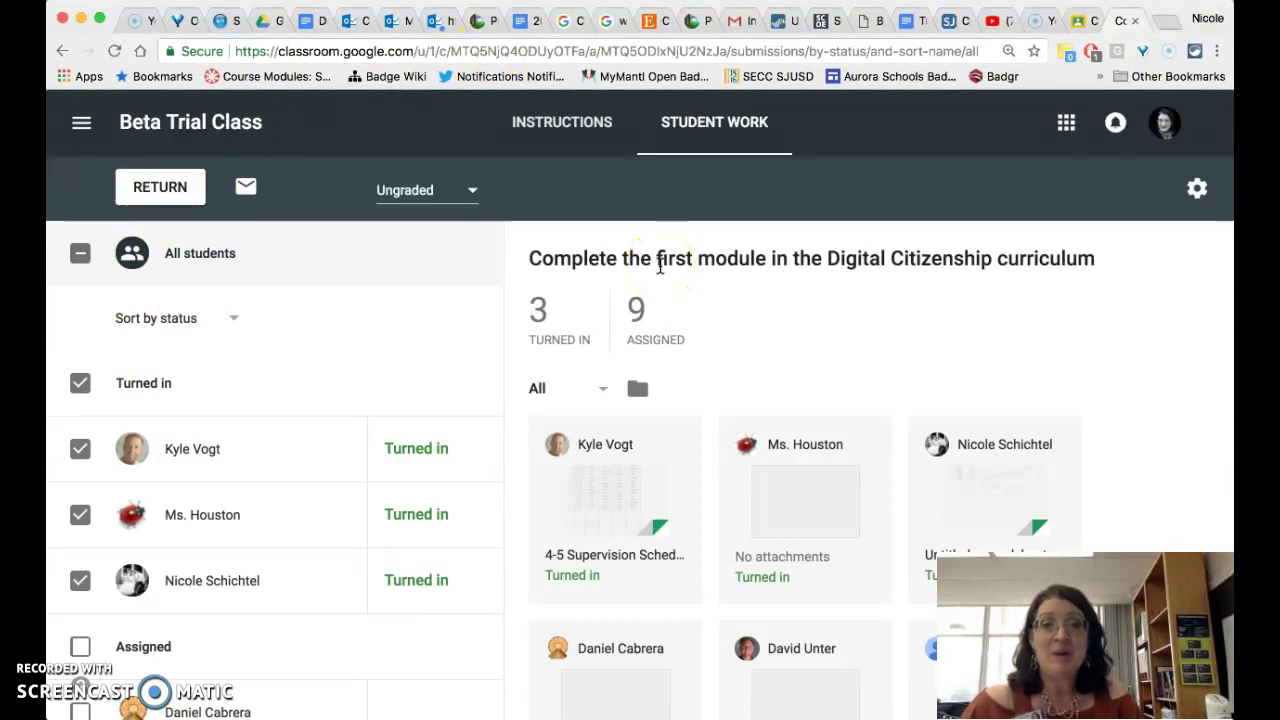
- Go from the assignment to Beta Trial Class's Classwork page, briefly viewing the class Google Calendar
click(587, 123)
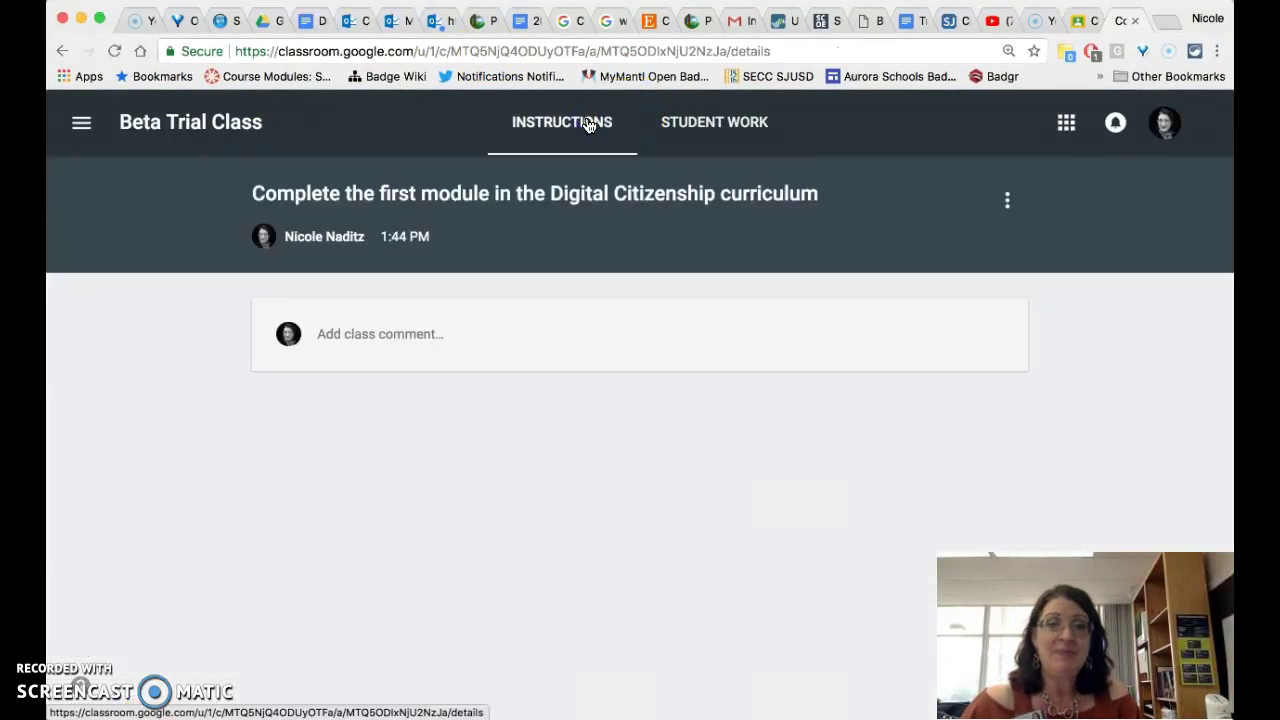
click(229, 121)
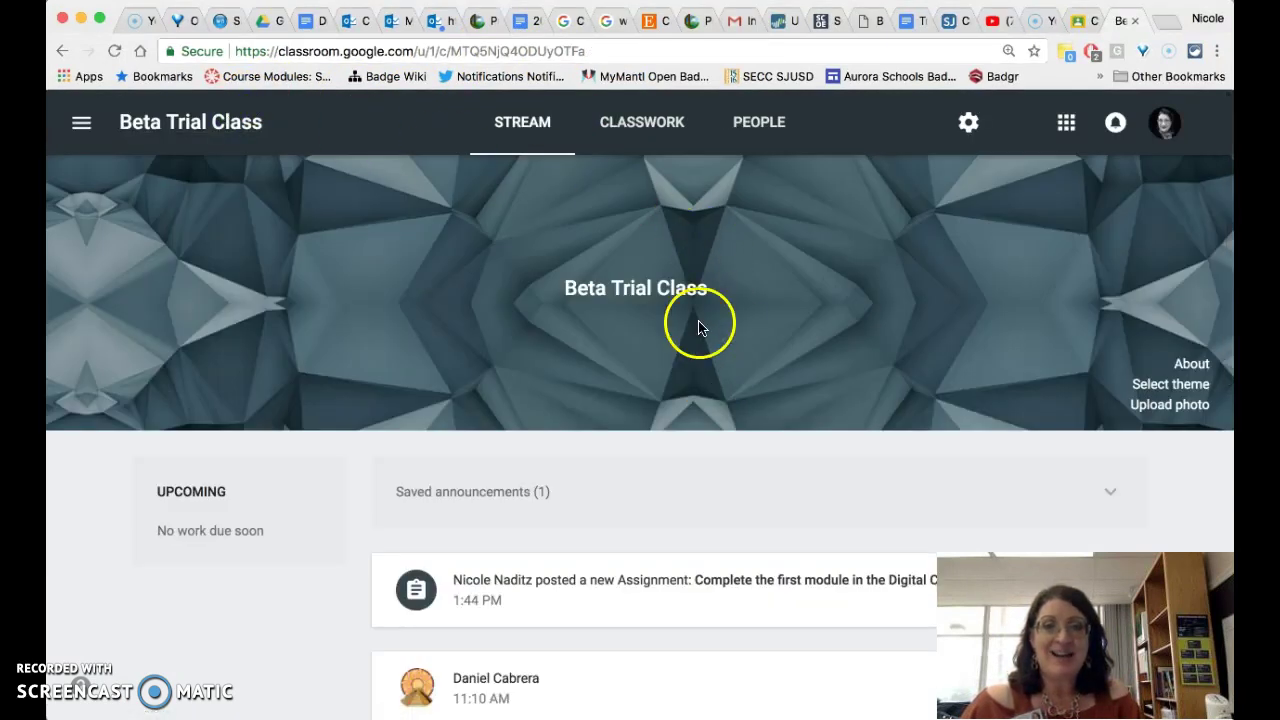
click(651, 121)
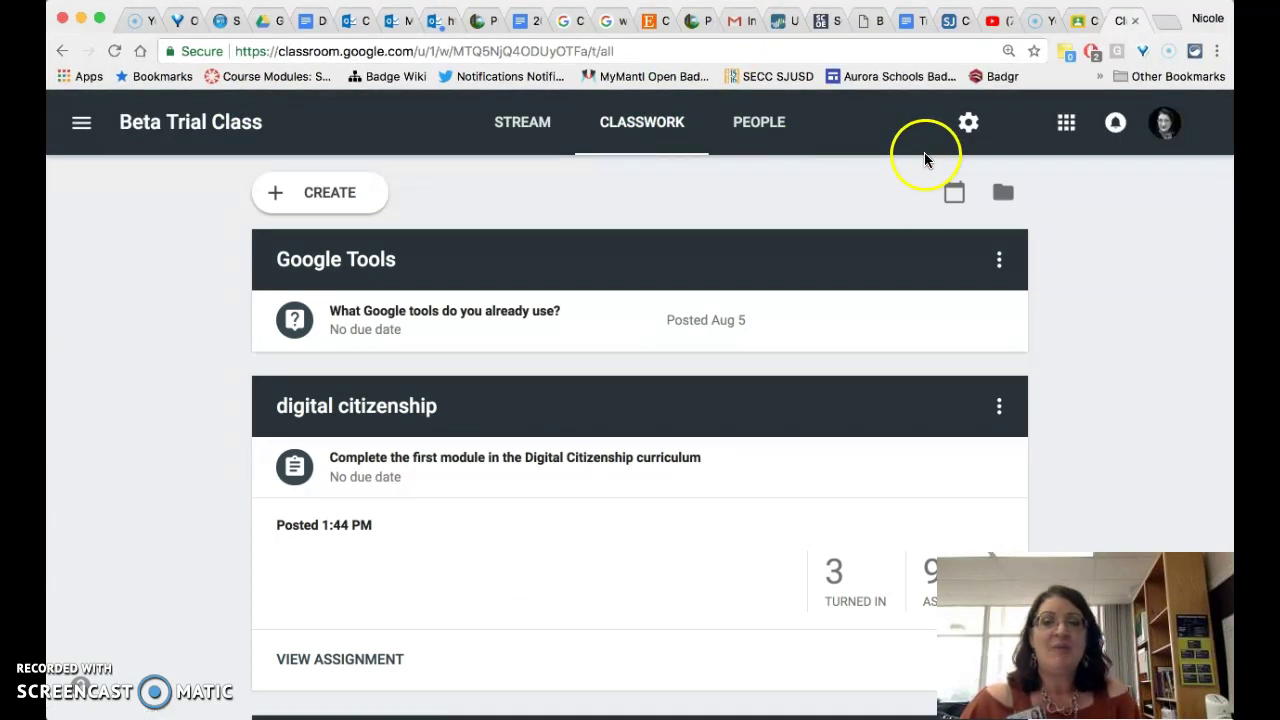
click(950, 194)
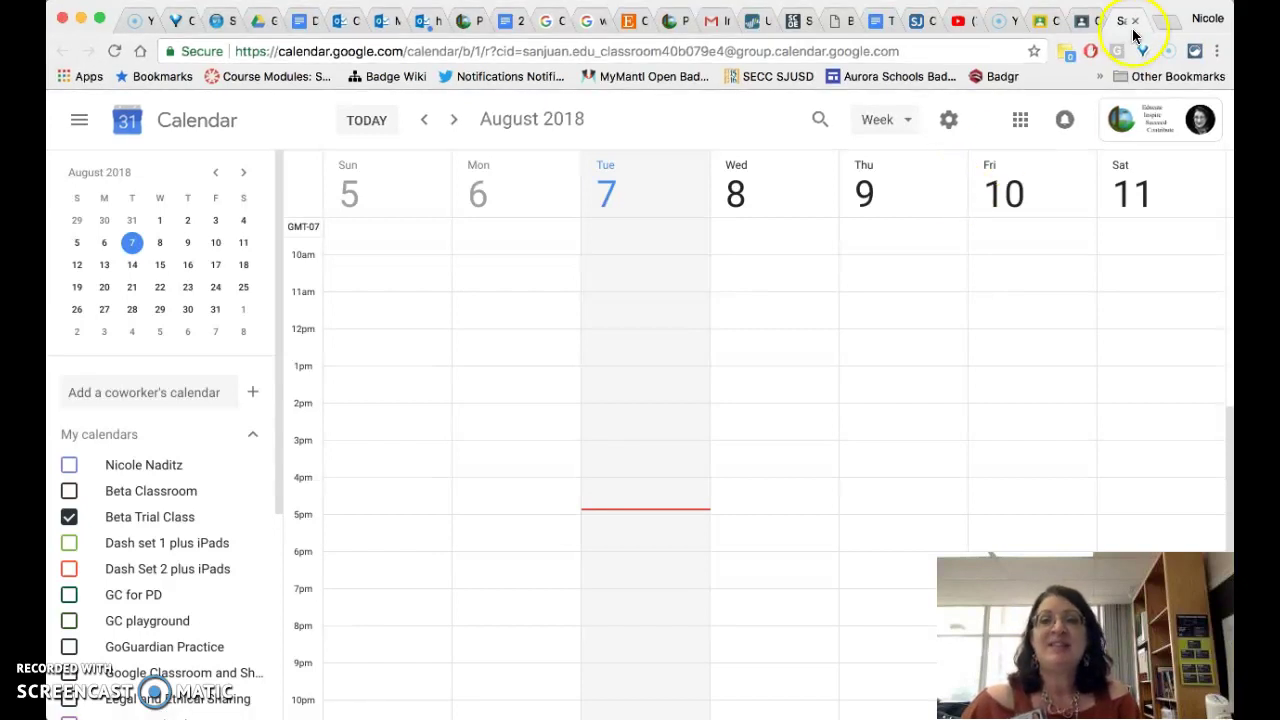
click(1142, 23)
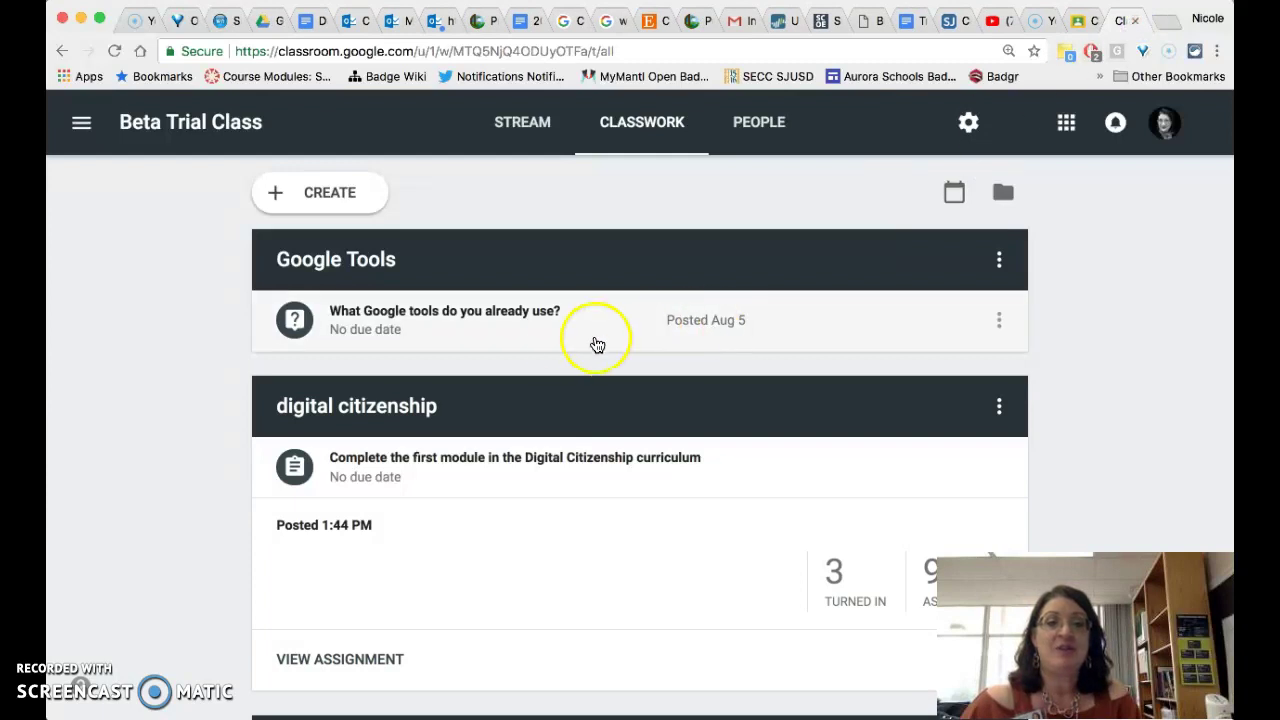
- Edit the Digital Citizenship module assignment to be due Aug 9, 2018, and save it
scroll(654, 551, down, 2)
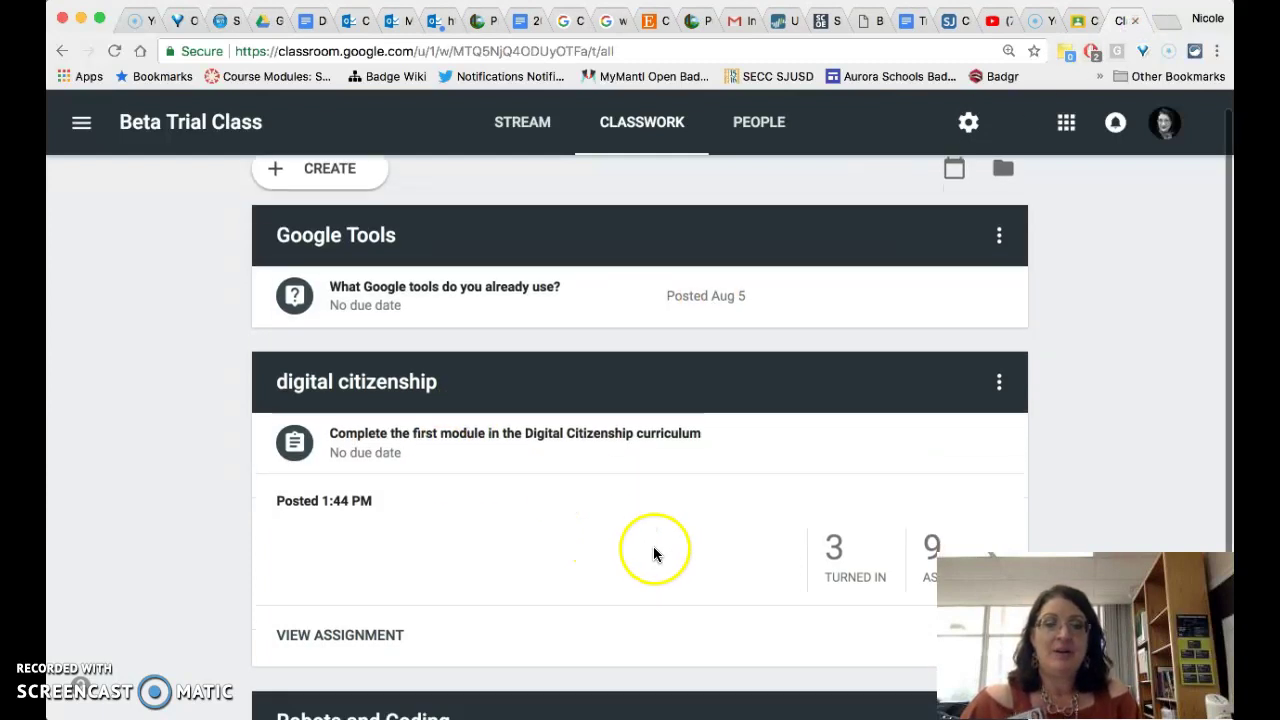
click(998, 340)
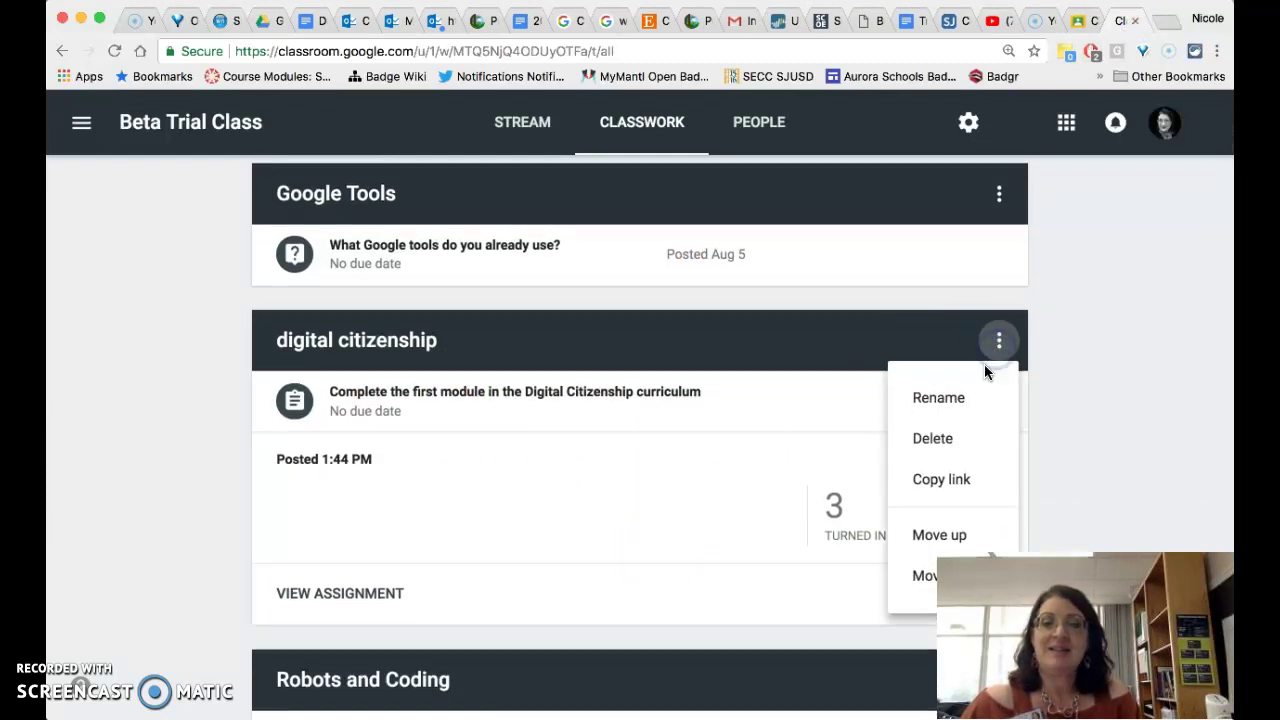
click(574, 517)
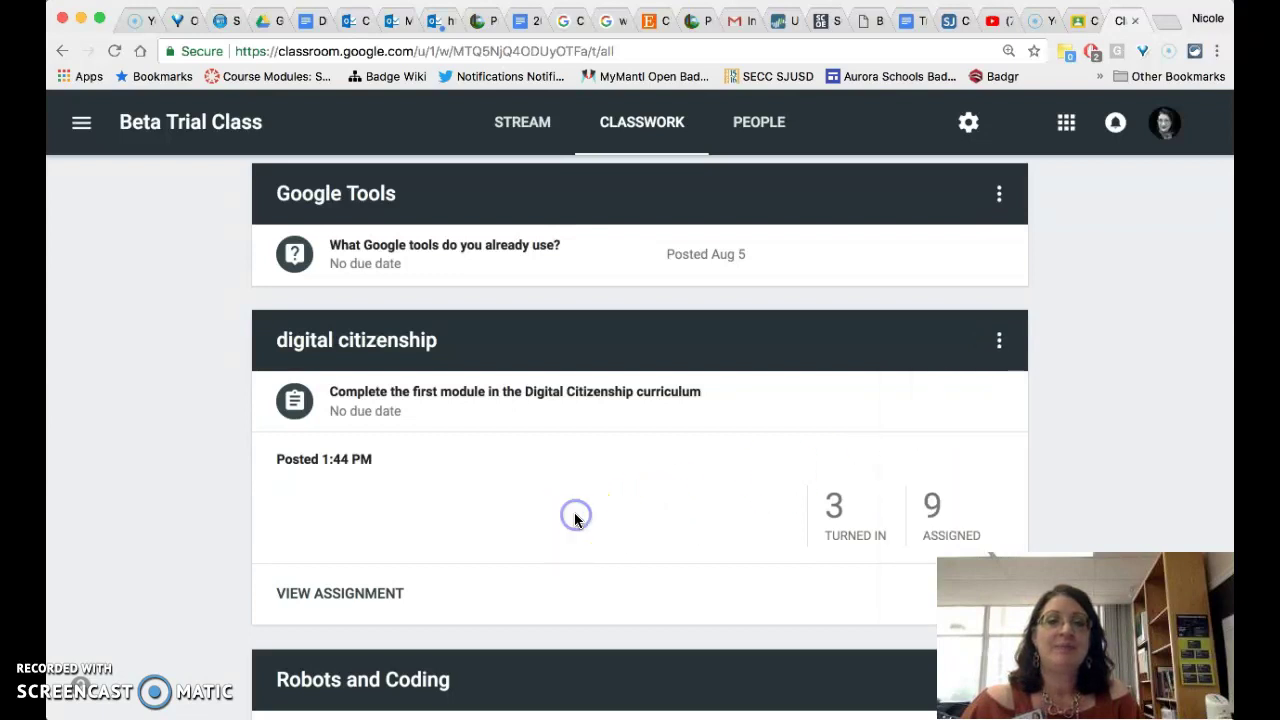
click(502, 418)
click(511, 443)
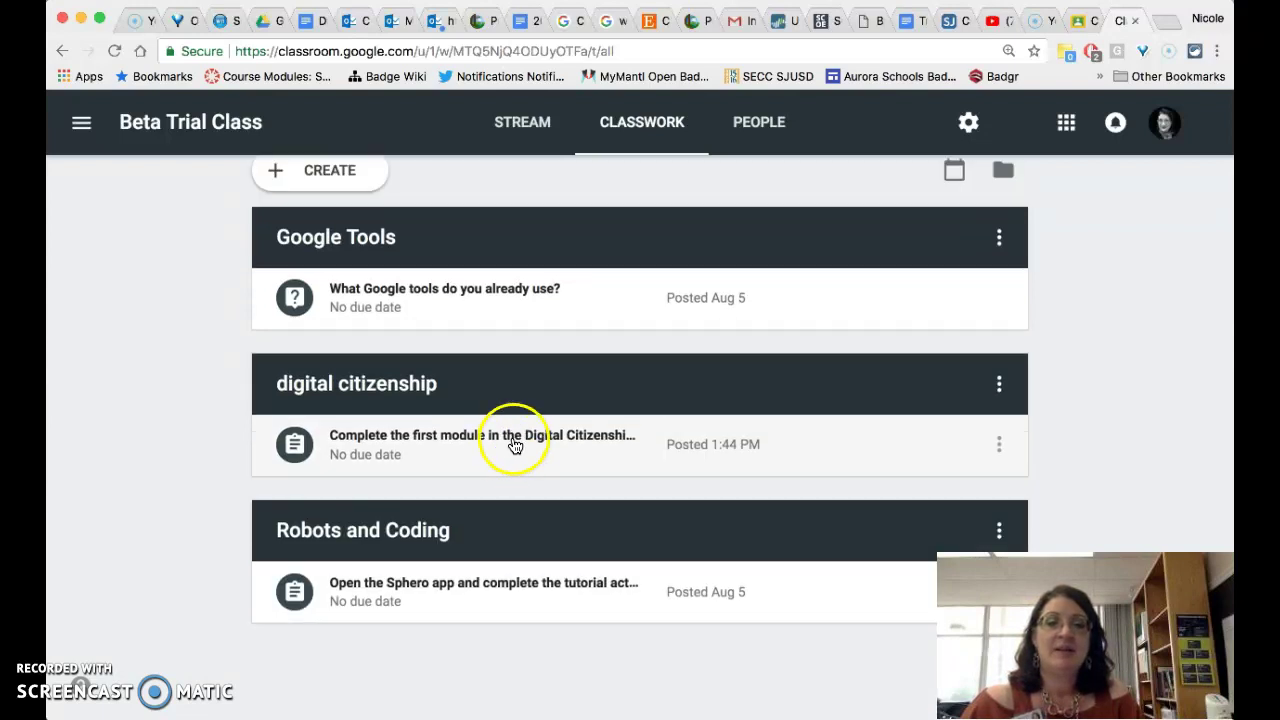
click(998, 443)
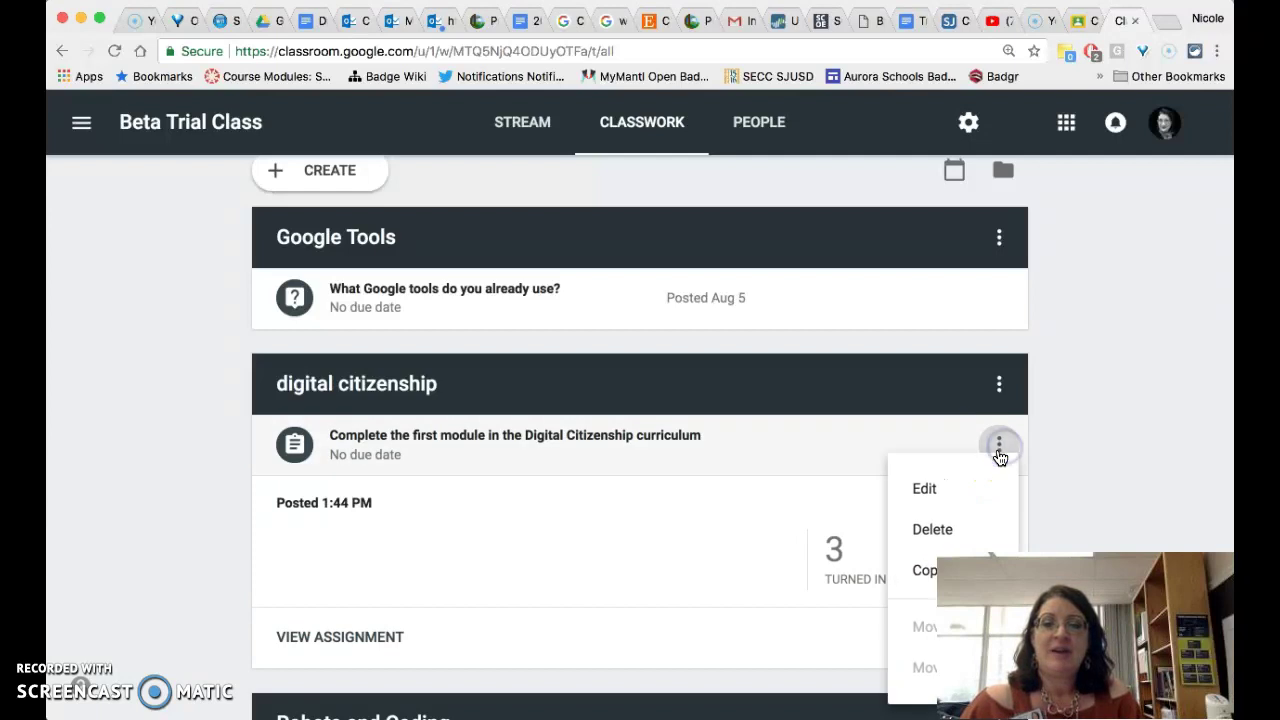
click(938, 488)
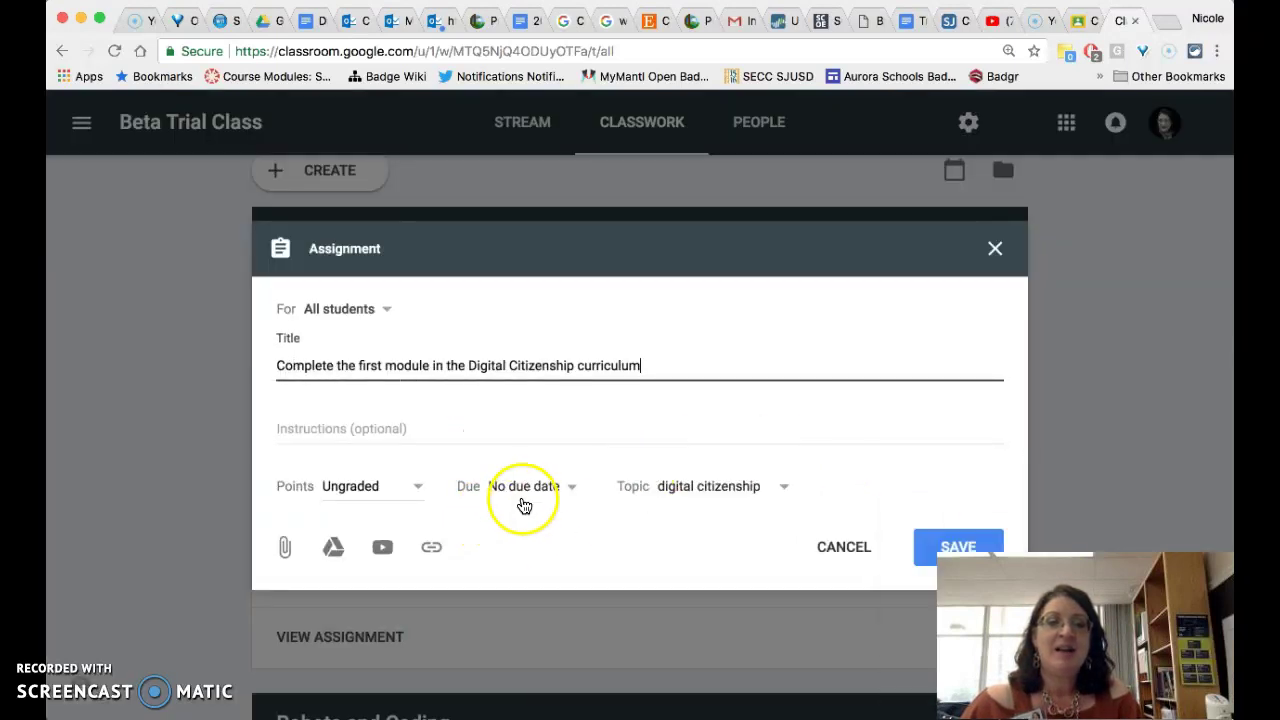
click(573, 487)
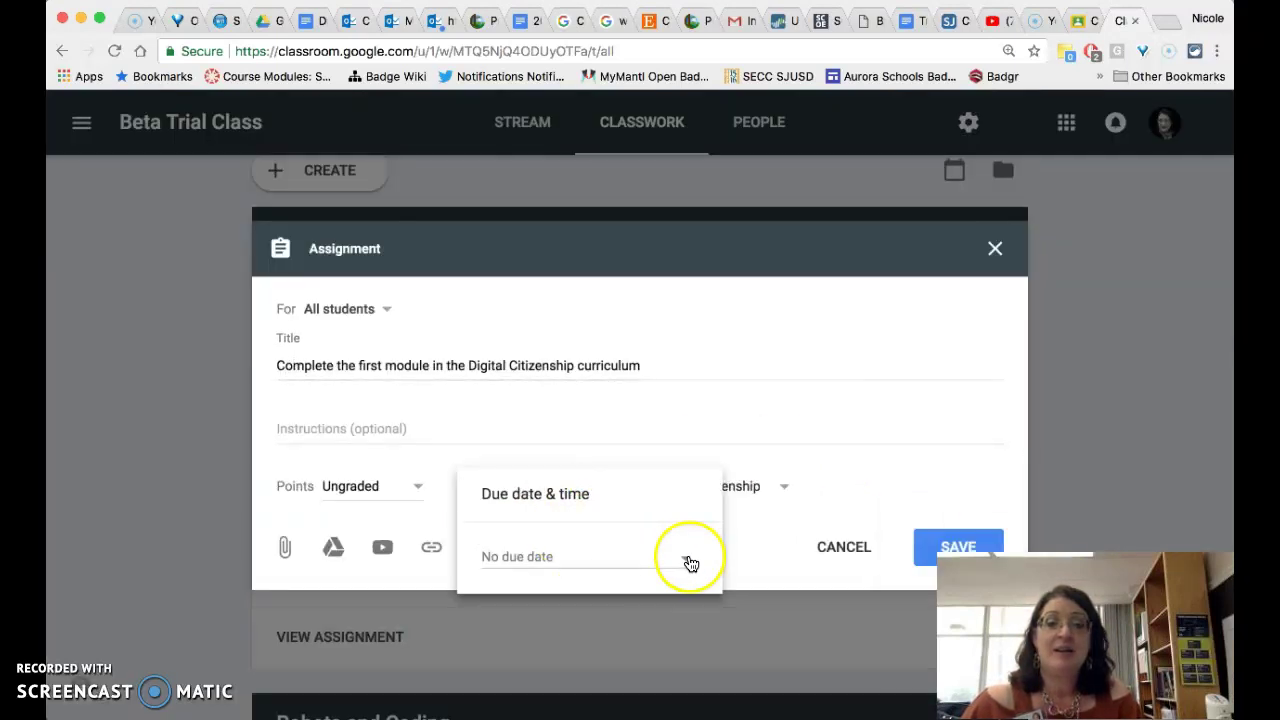
click(688, 561)
click(628, 603)
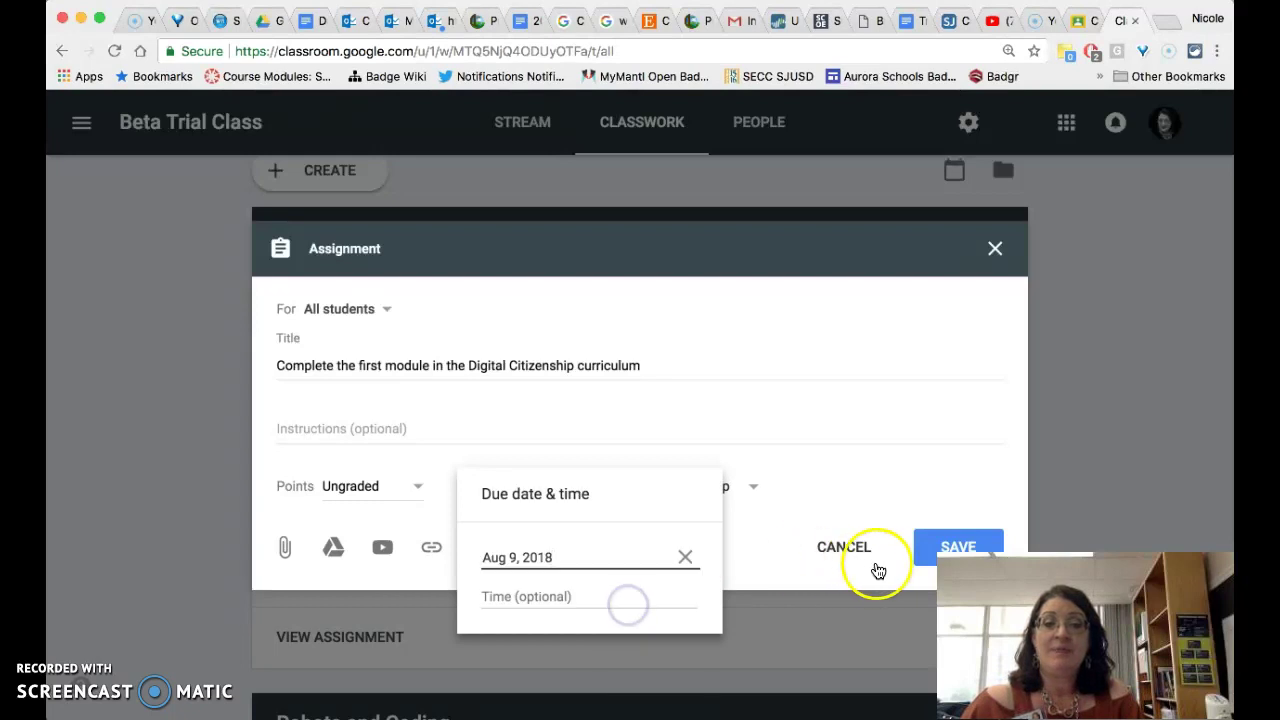
click(950, 545)
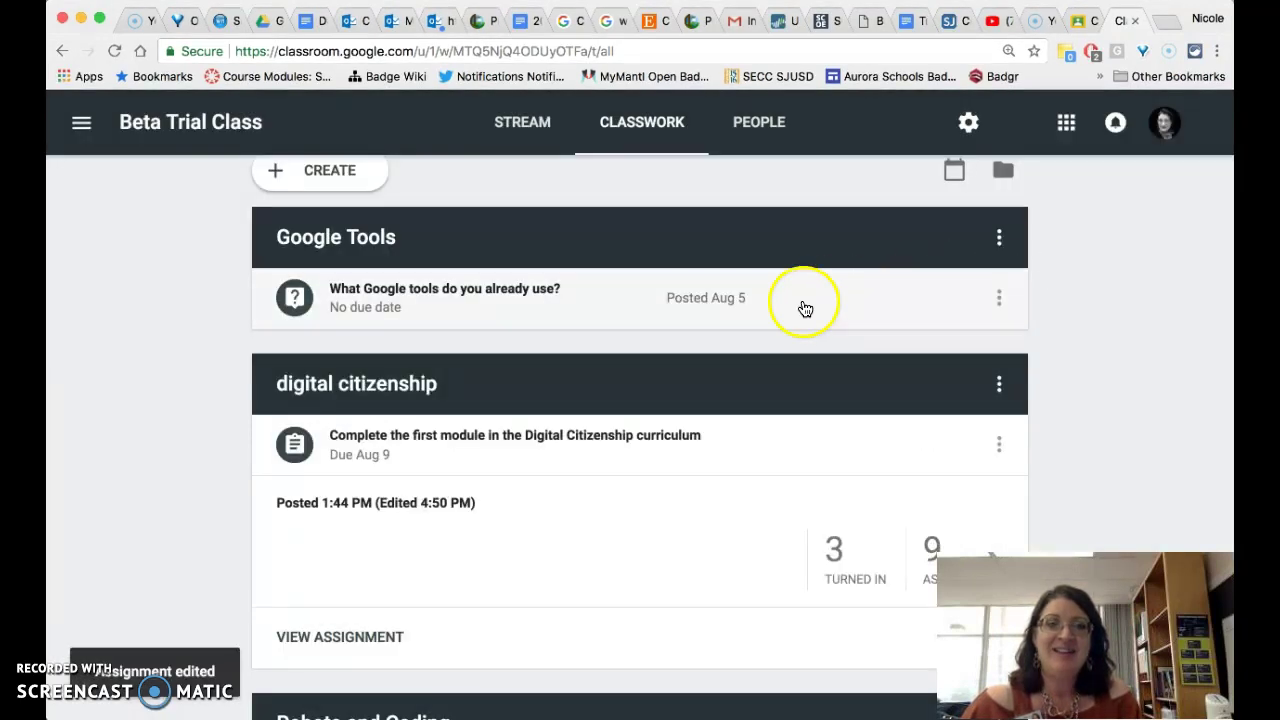
- Confirm in the class calendar that the assignment shows on Thursday, August 9, then return
click(954, 170)
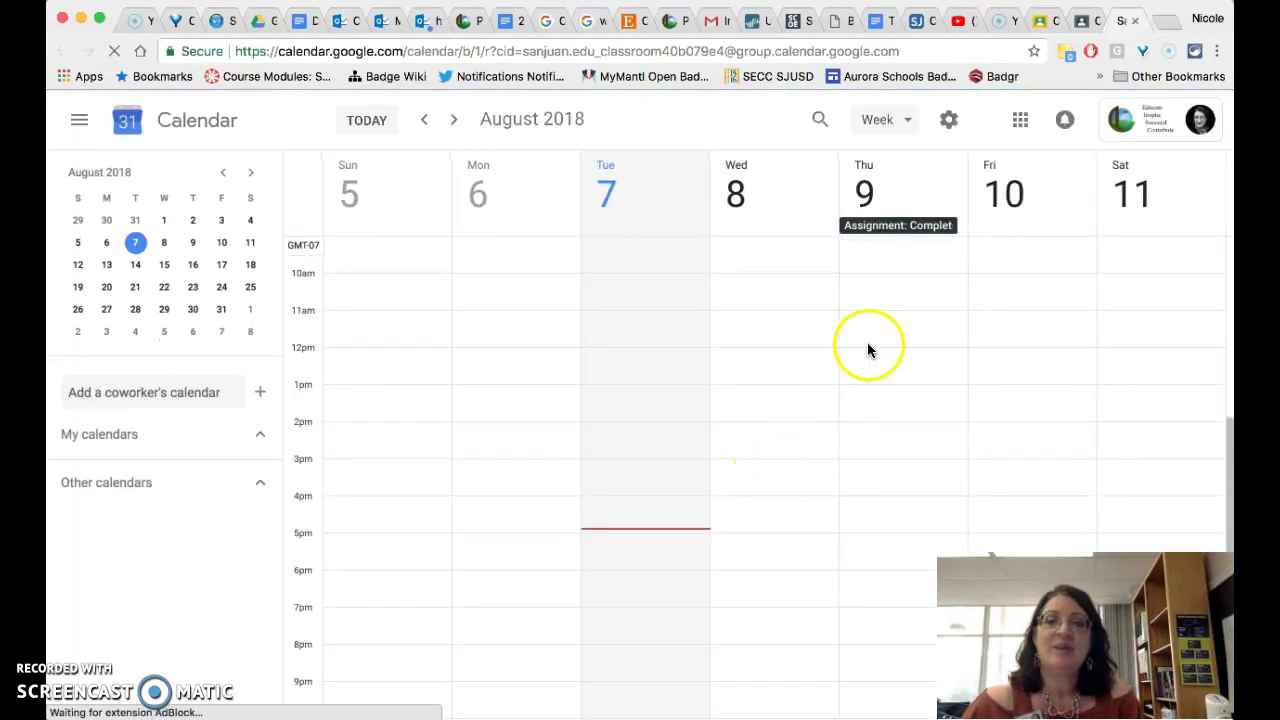
click(895, 225)
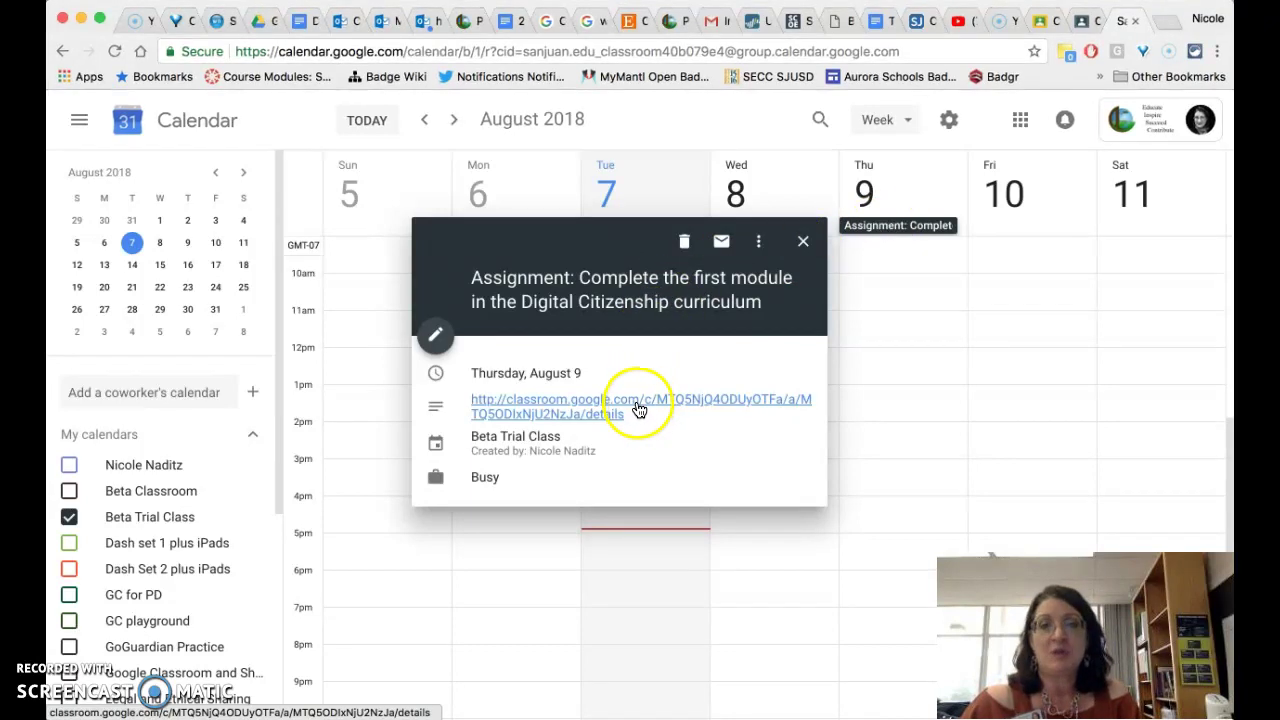
click(1078, 22)
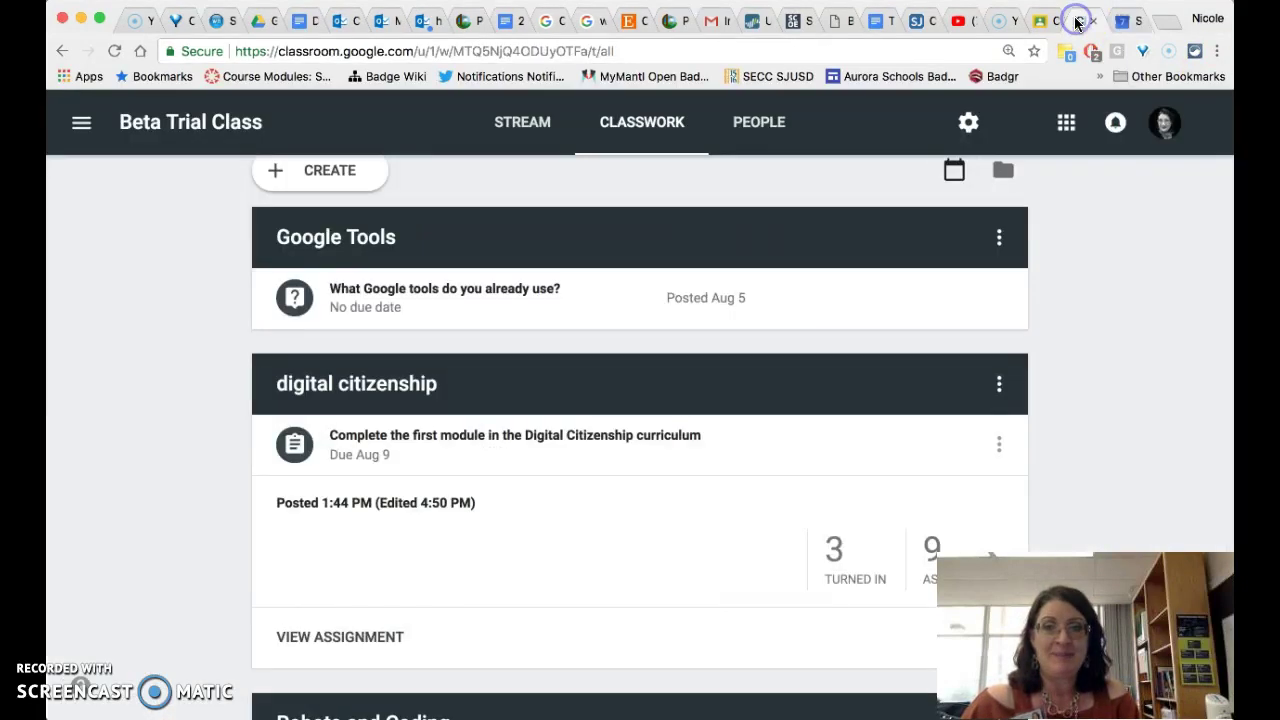
- Move the Google Tools topic down below digital citizenship using the topic's menu
click(532, 134)
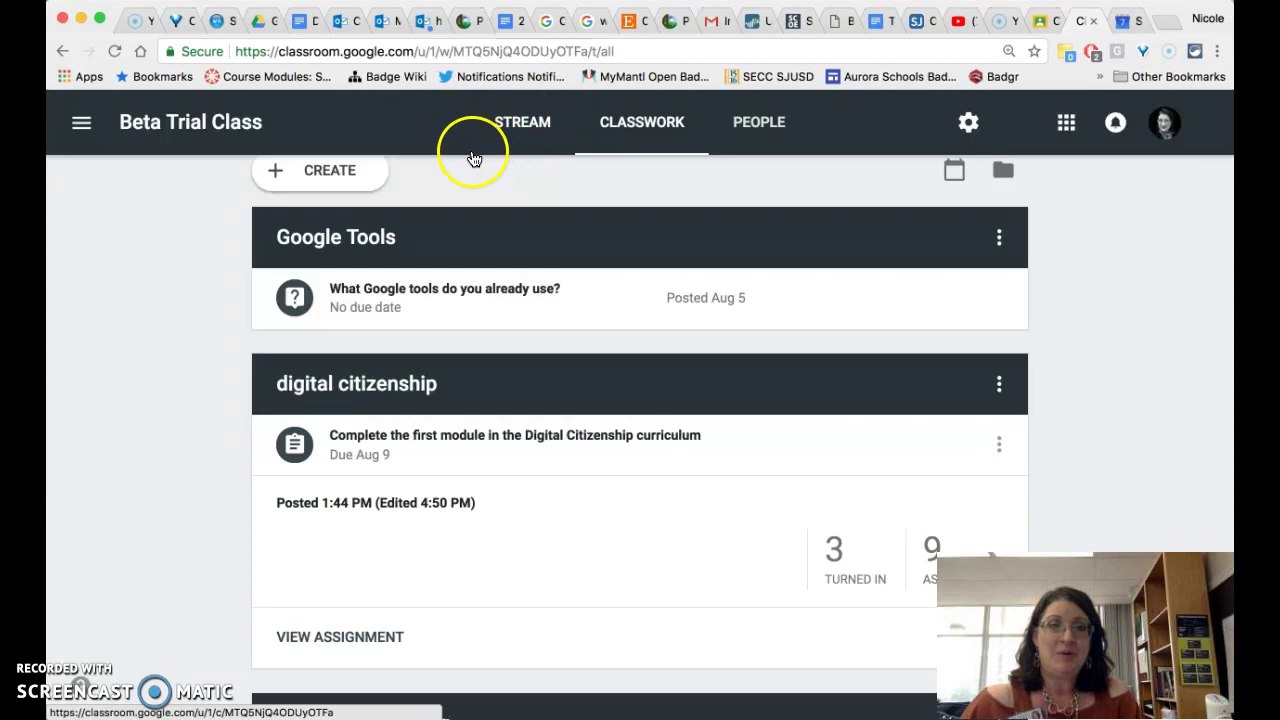
click(503, 143)
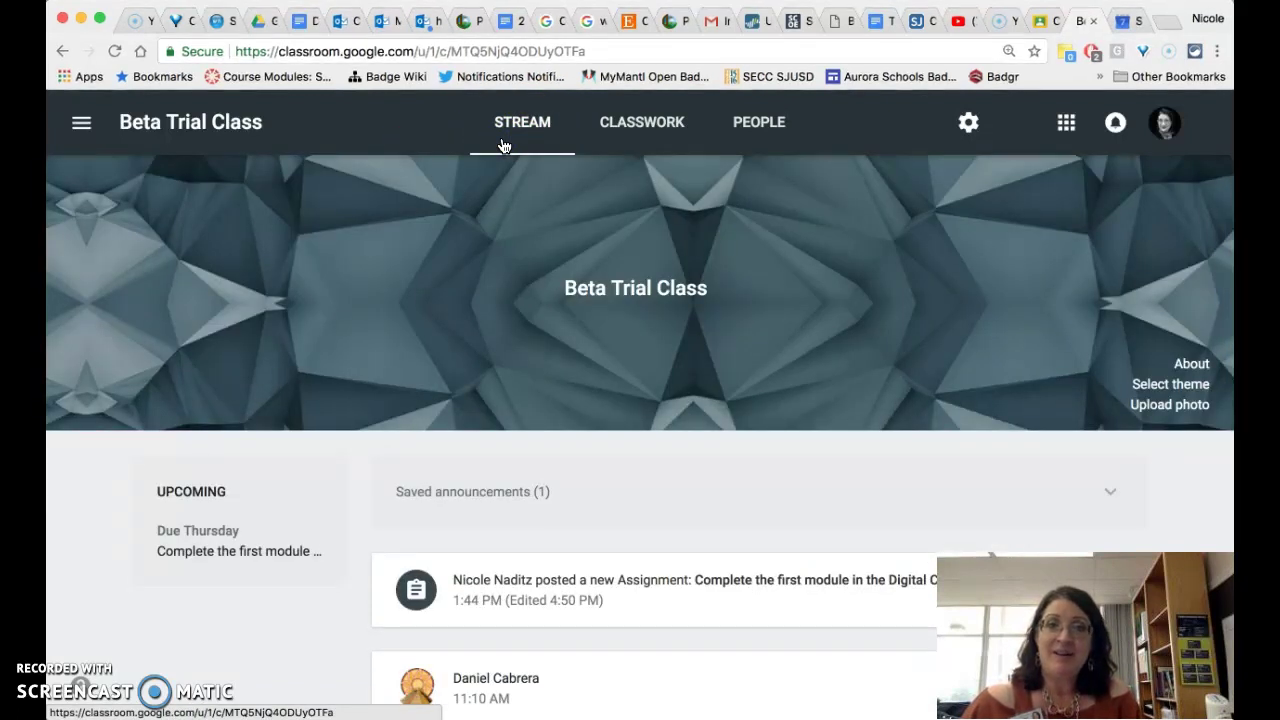
click(606, 137)
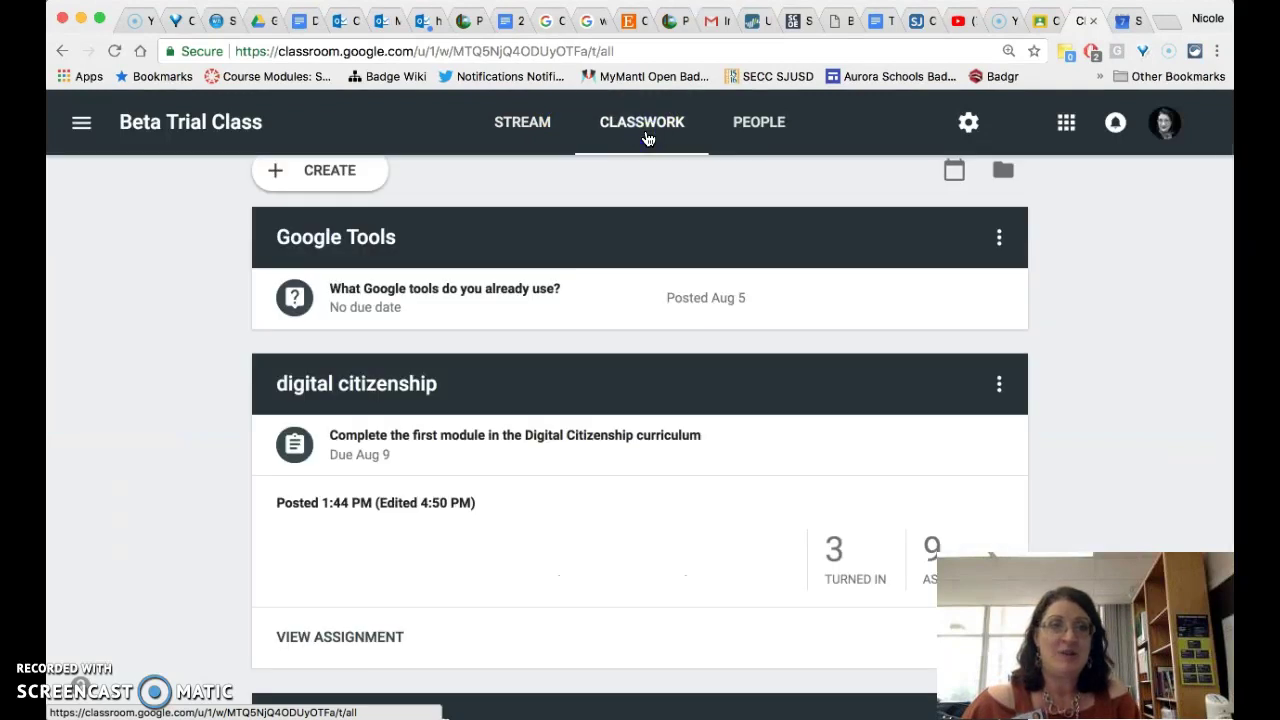
click(310, 179)
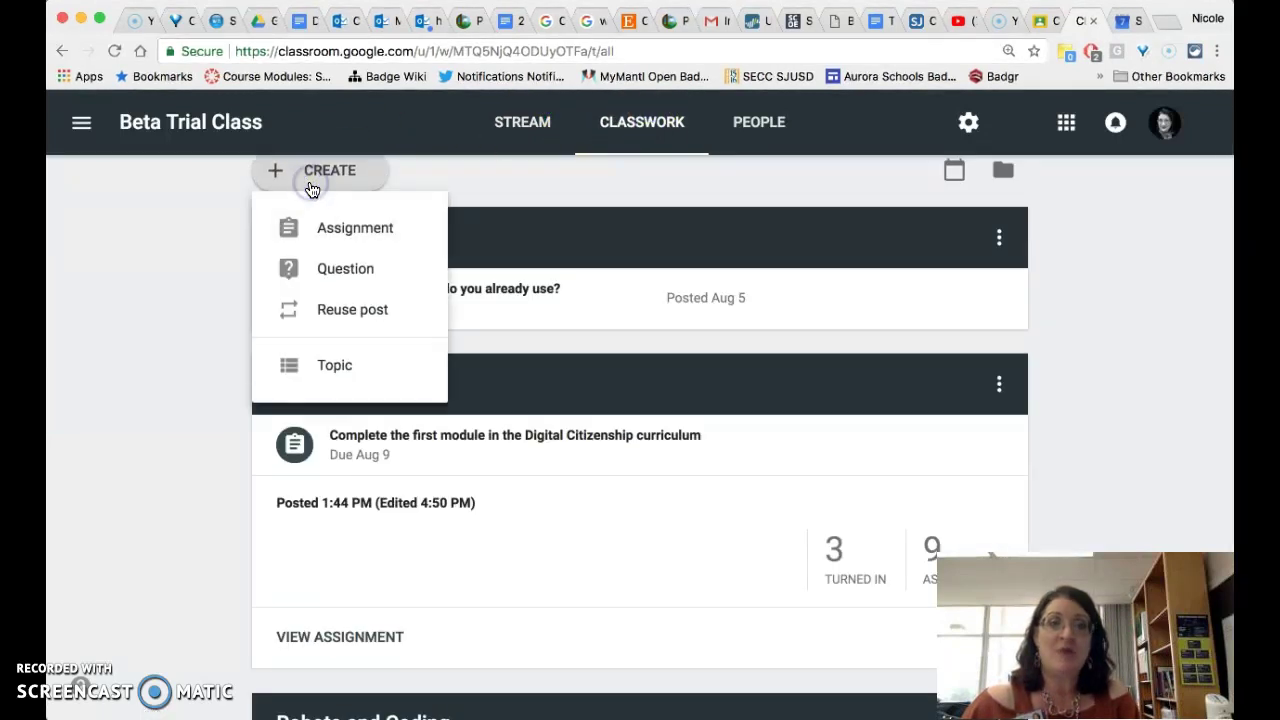
click(494, 194)
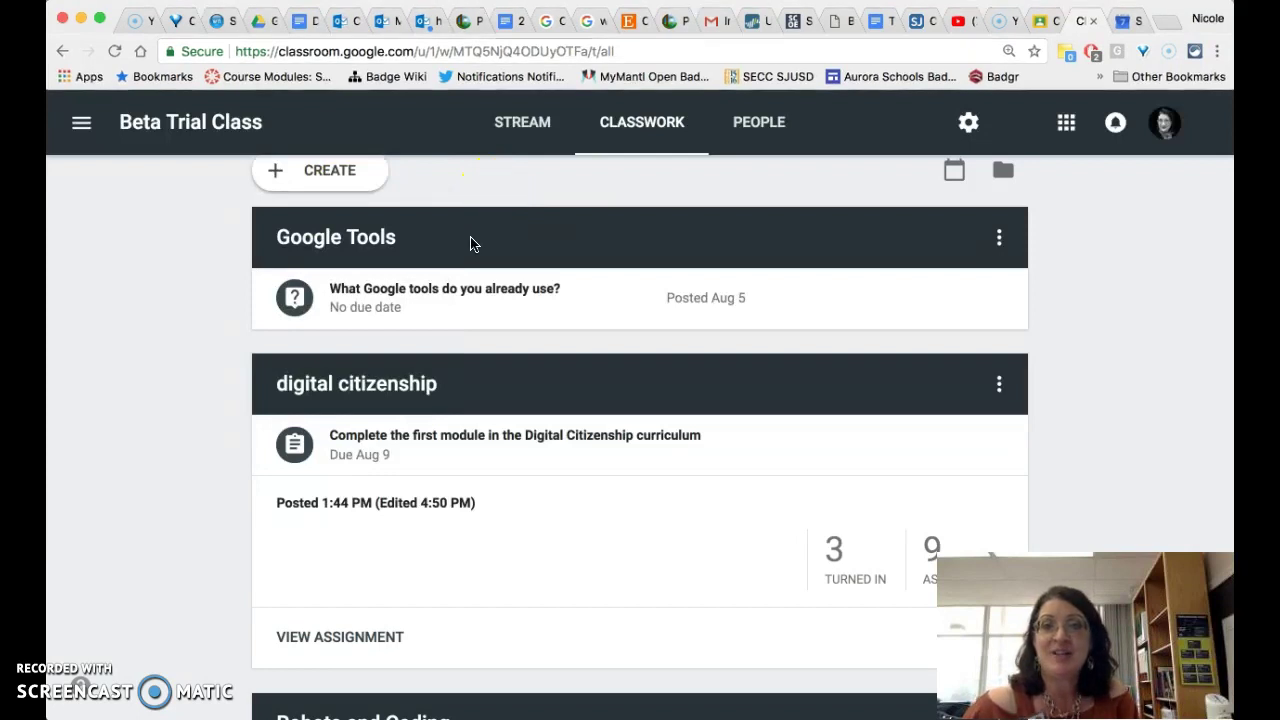
click(1000, 240)
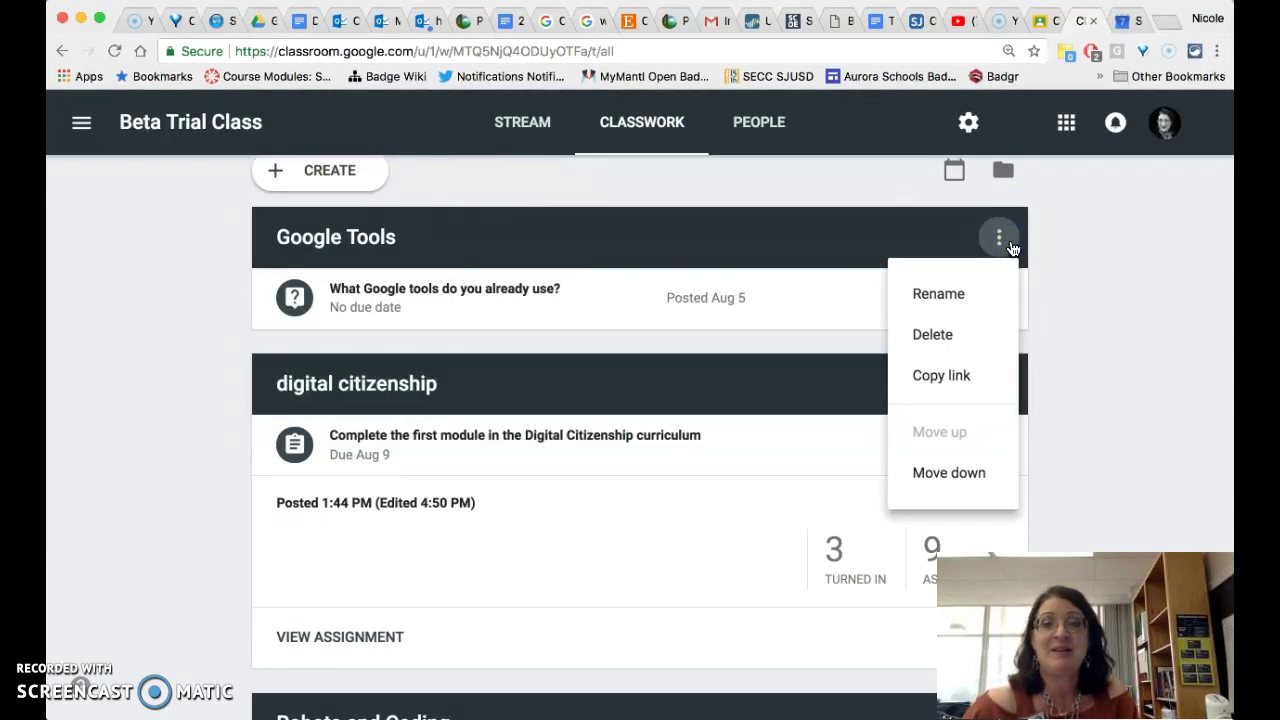
click(946, 472)
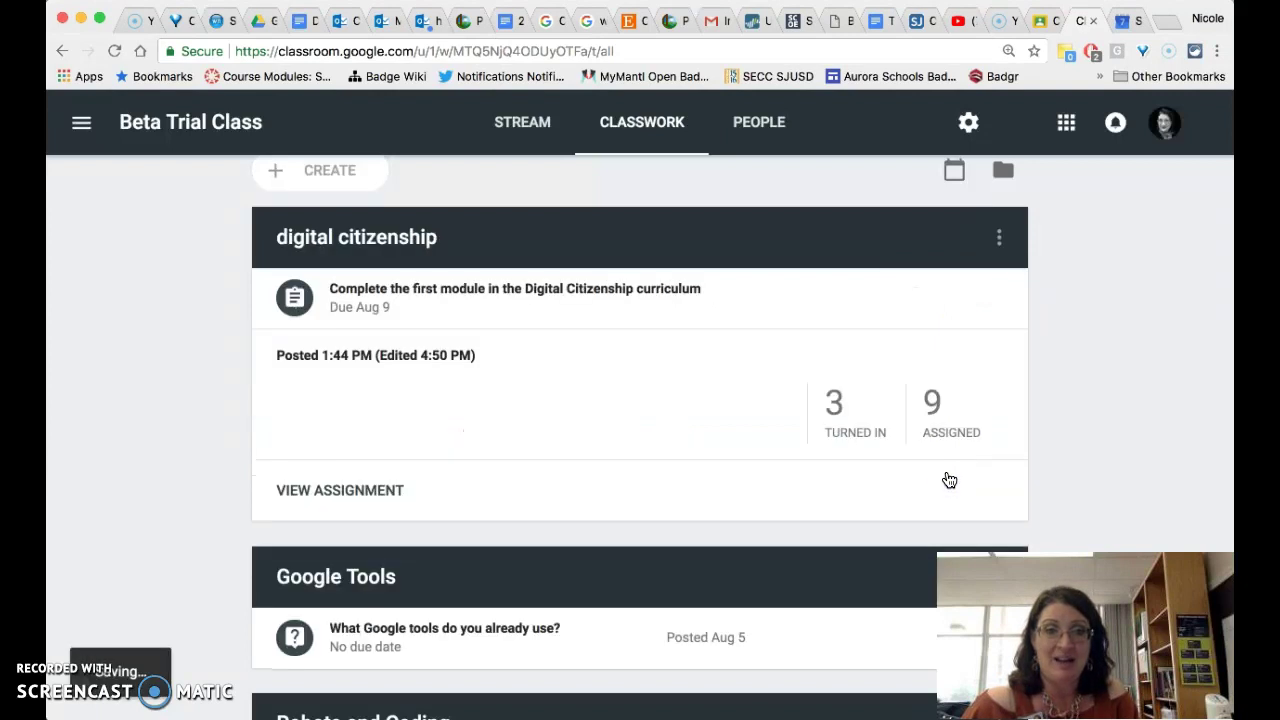
- Open one student's work page from the class People list
click(752, 128)
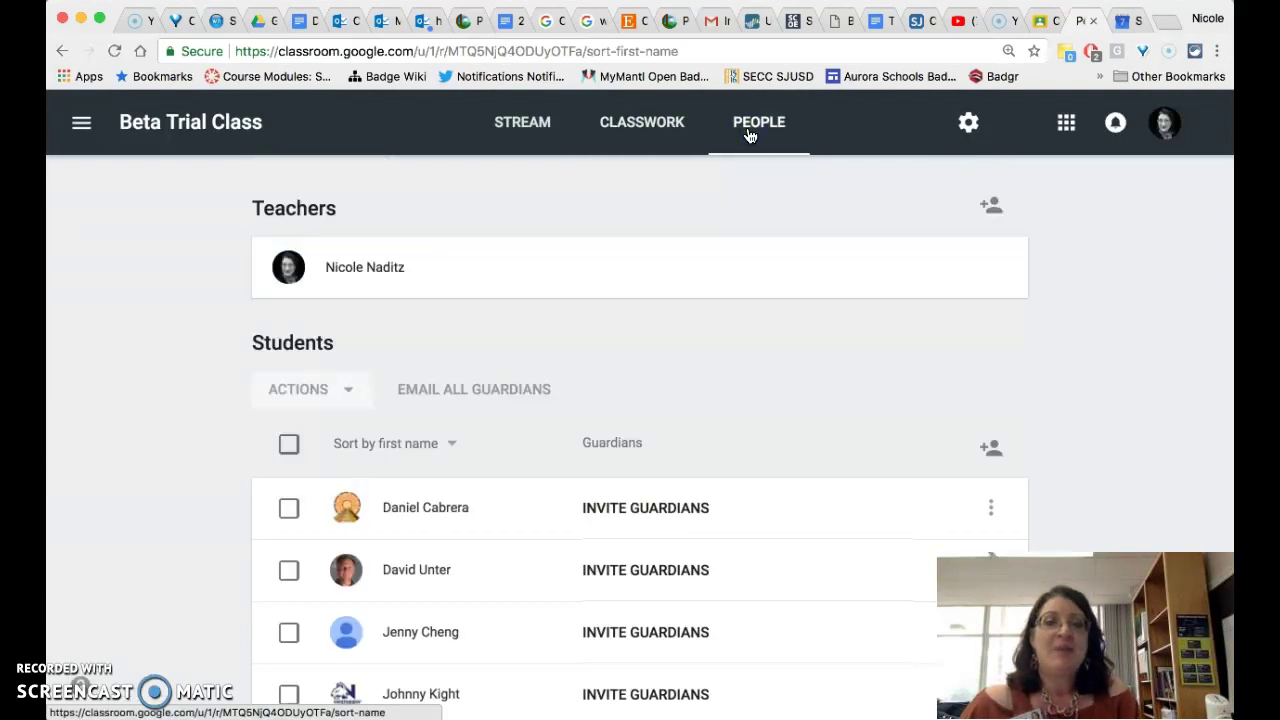
scroll(412, 594, down, 3)
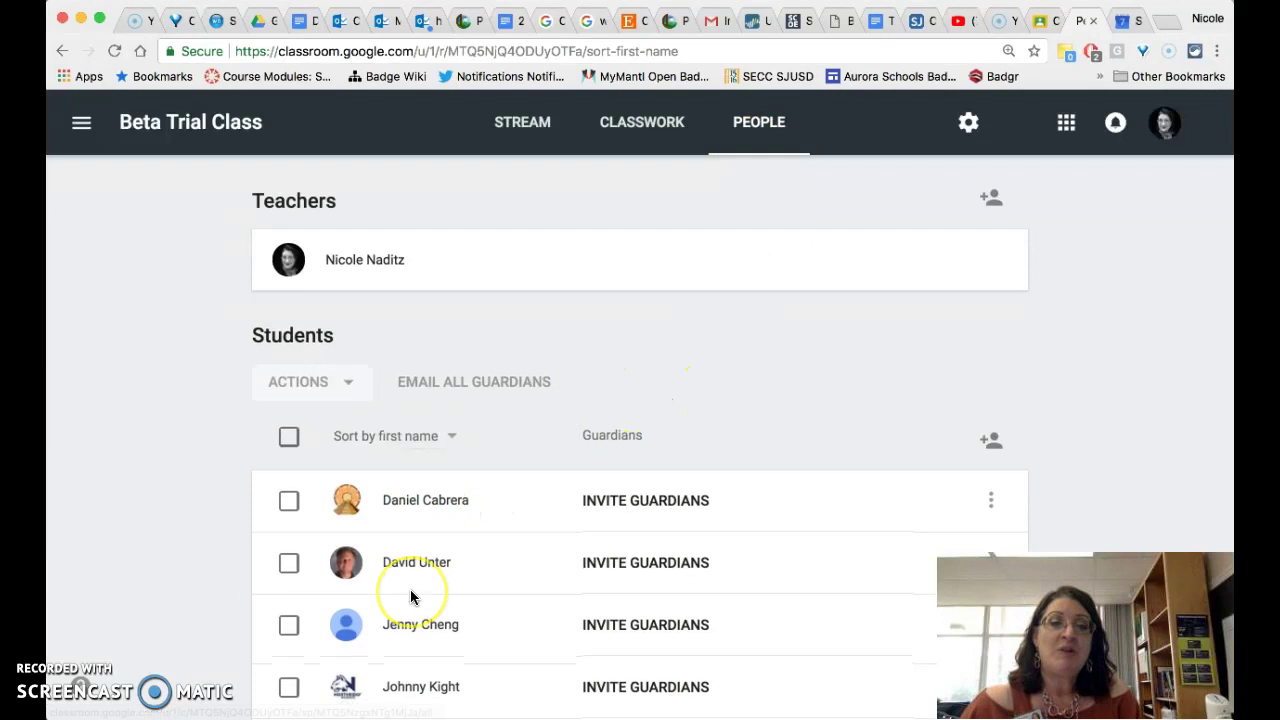
scroll(410, 595, down, 2)
click(416, 530)
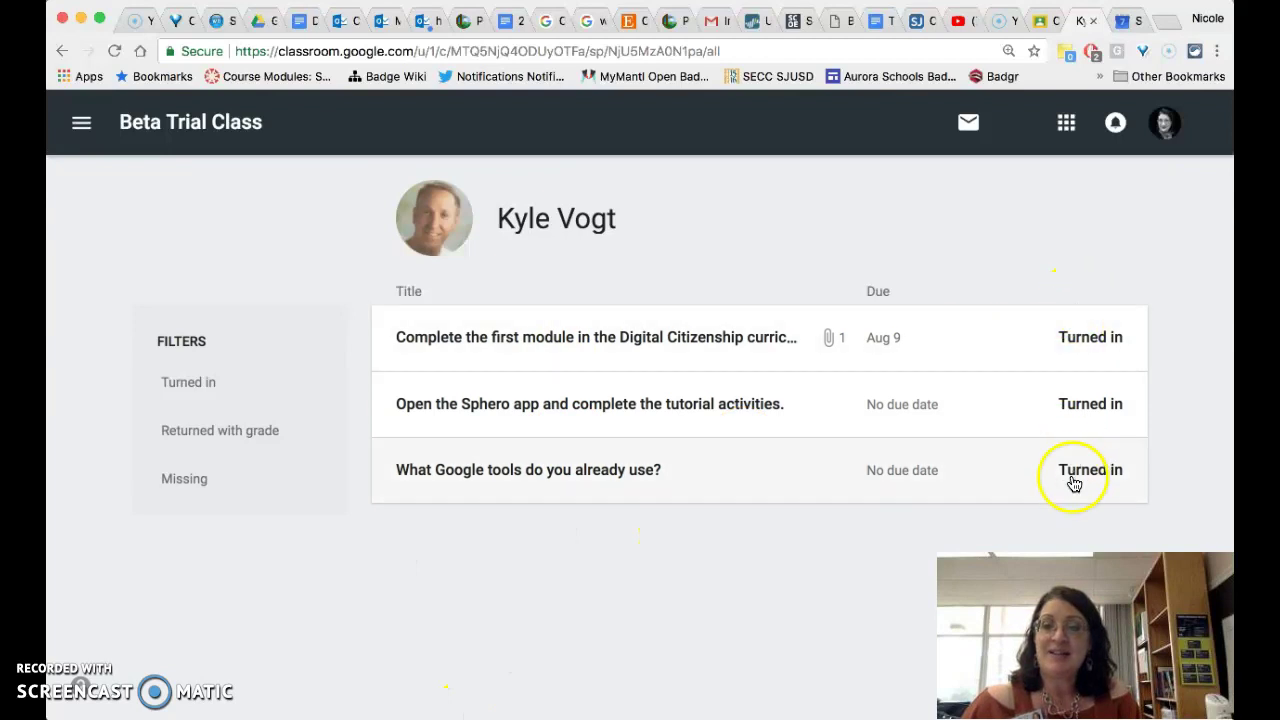
- Filter the student's work by Returned with grade, Missing, then Turned in, showing three assignments
click(196, 445)
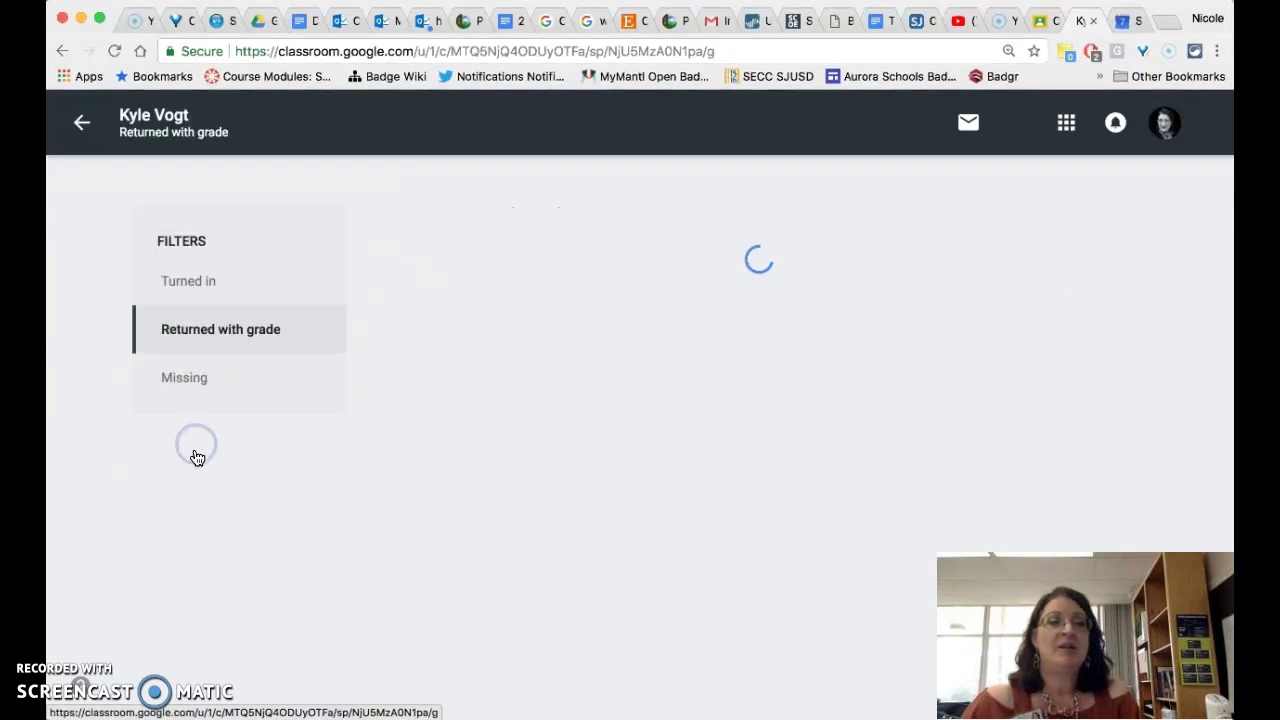
click(189, 378)
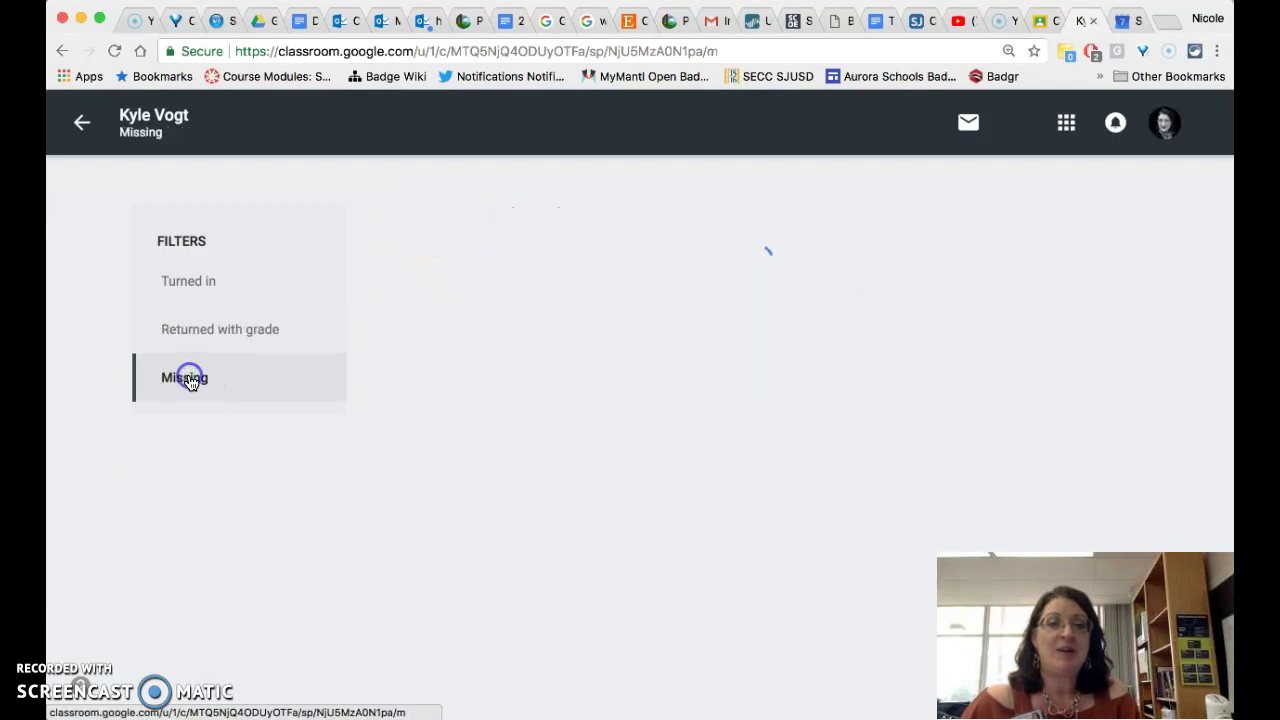
click(196, 292)
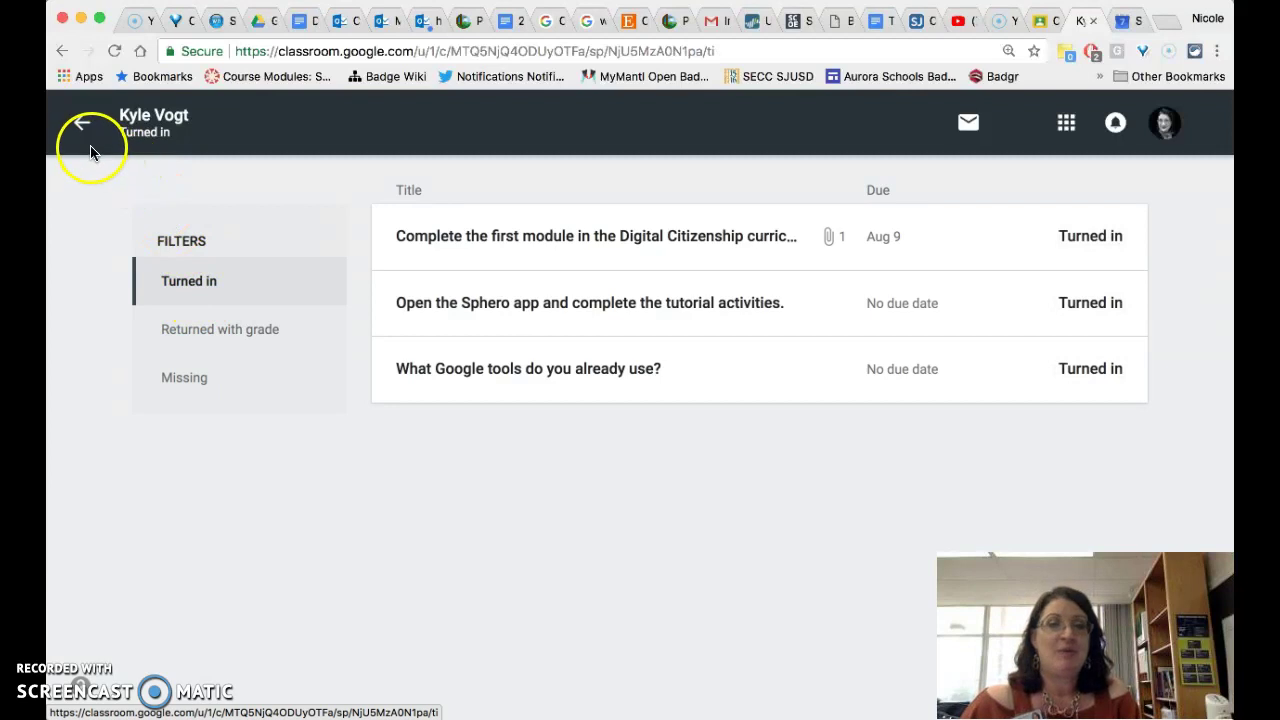
click(82, 136)
click(82, 132)
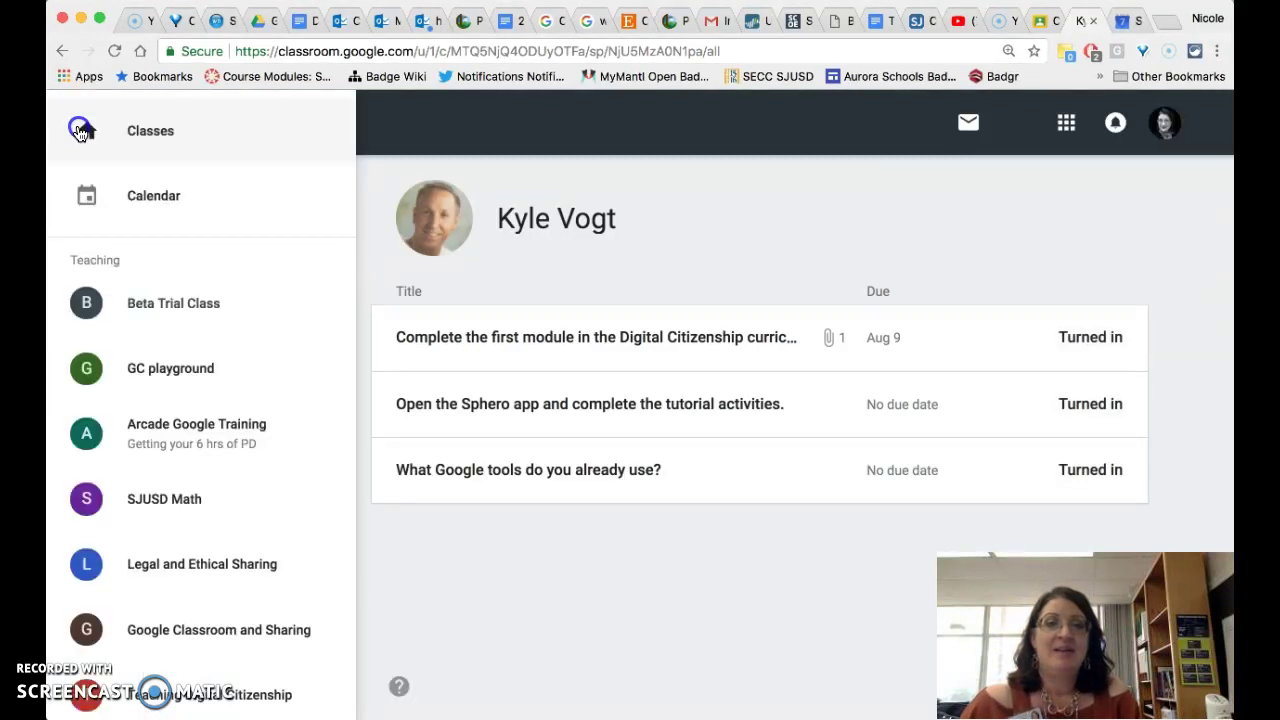
click(669, 182)
- Review Beta Trial Class settings, then display and close the class code on the stream
click(148, 124)
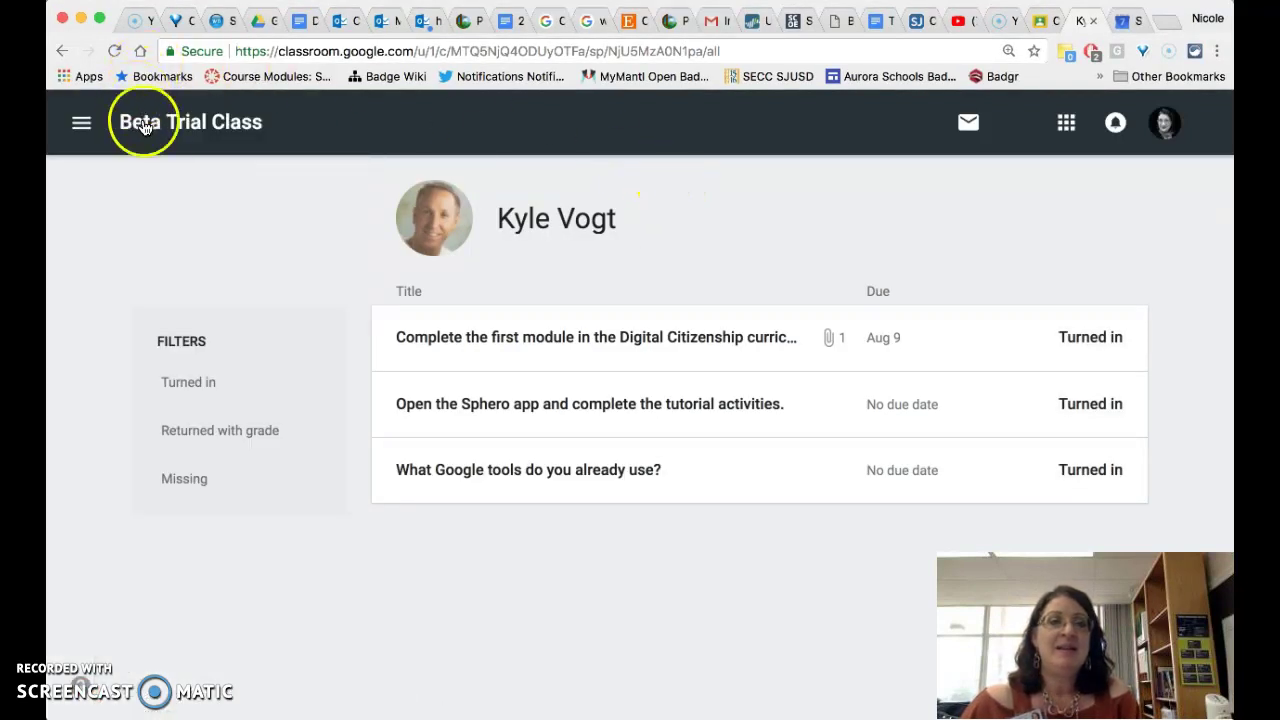
click(966, 122)
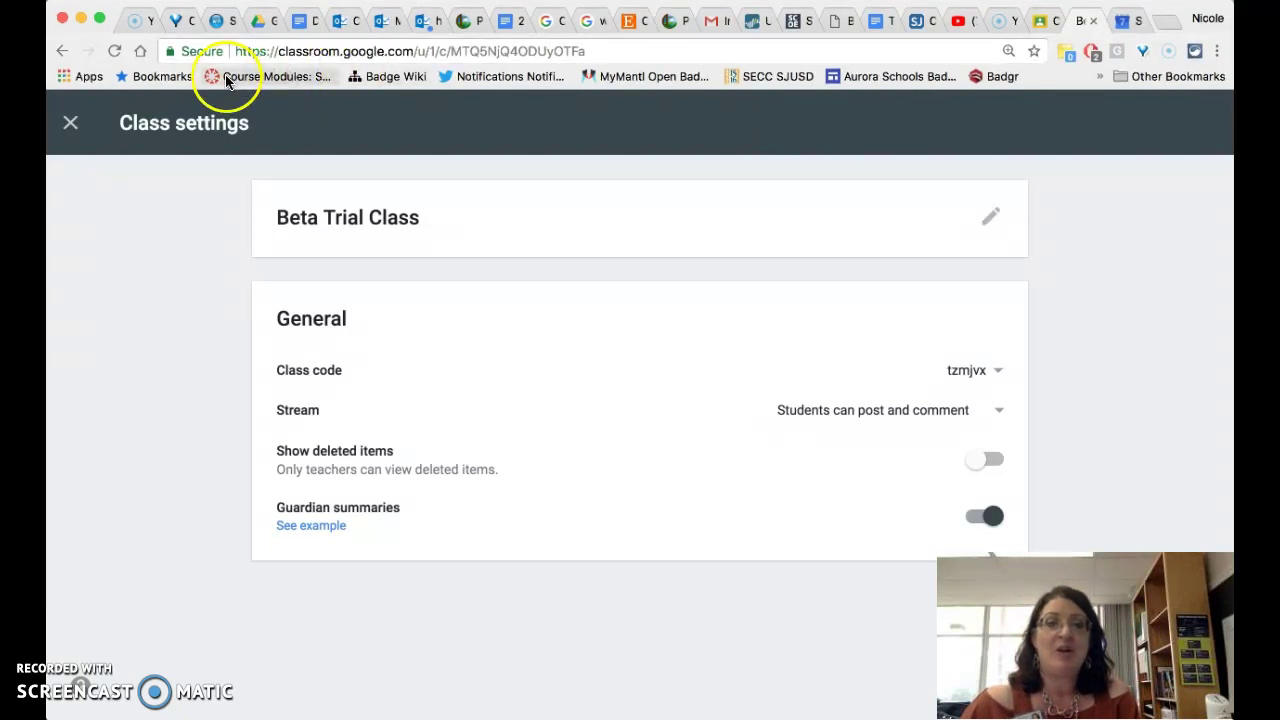
click(70, 124)
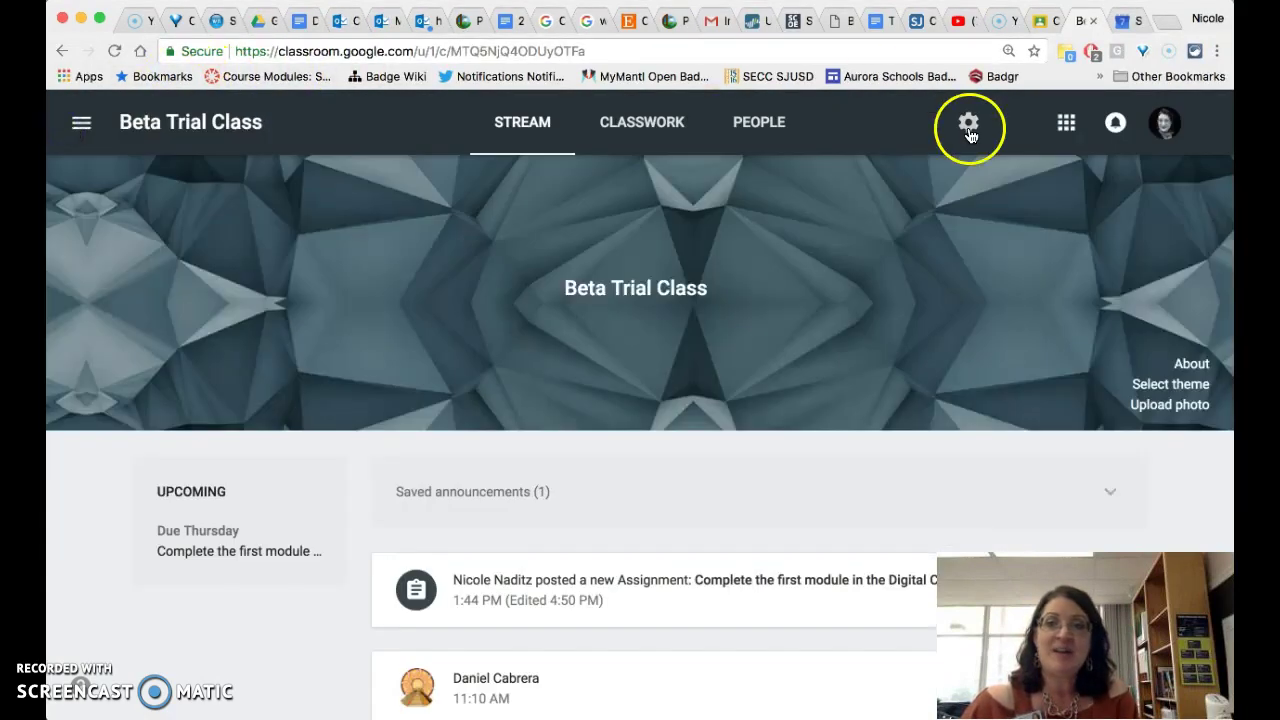
click(1181, 362)
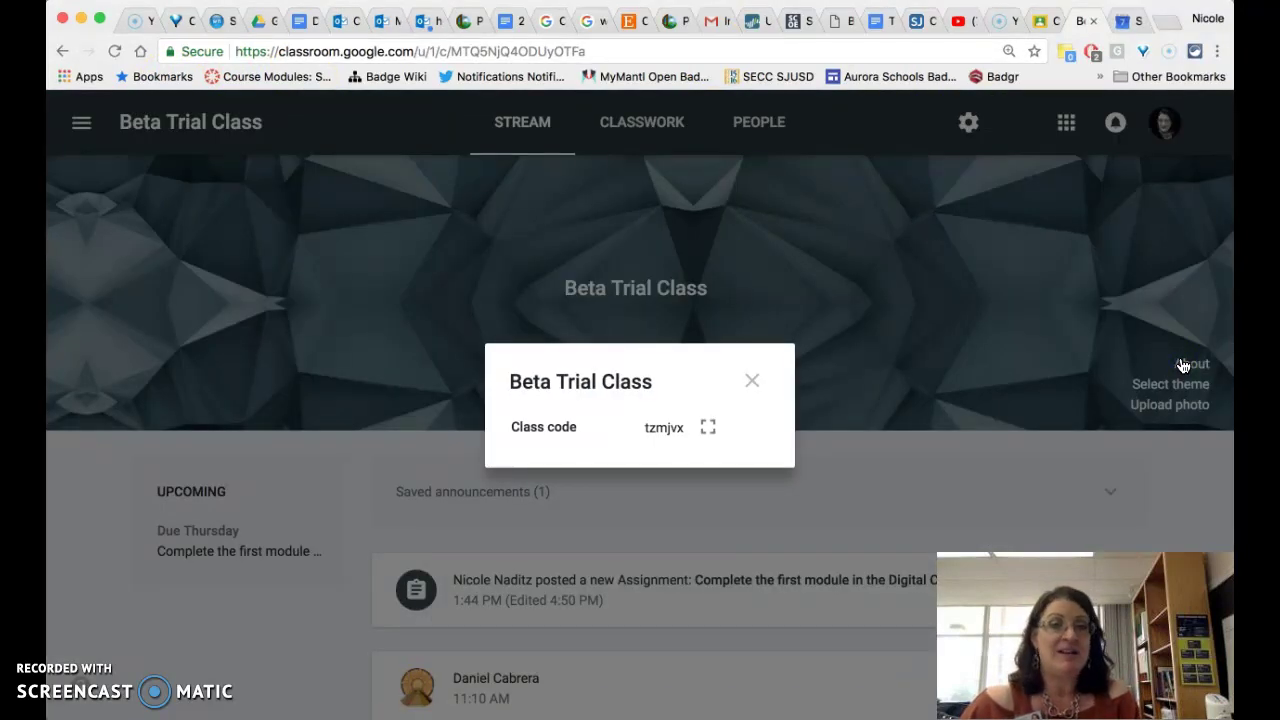
click(749, 383)
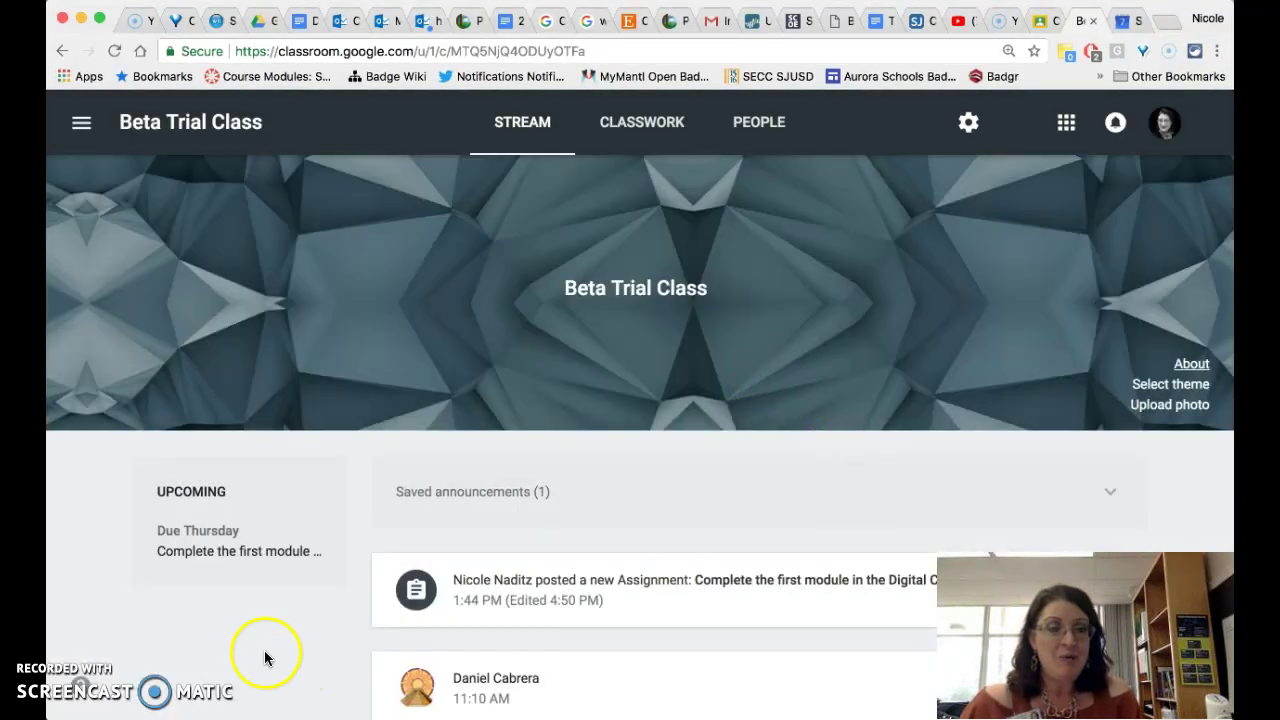